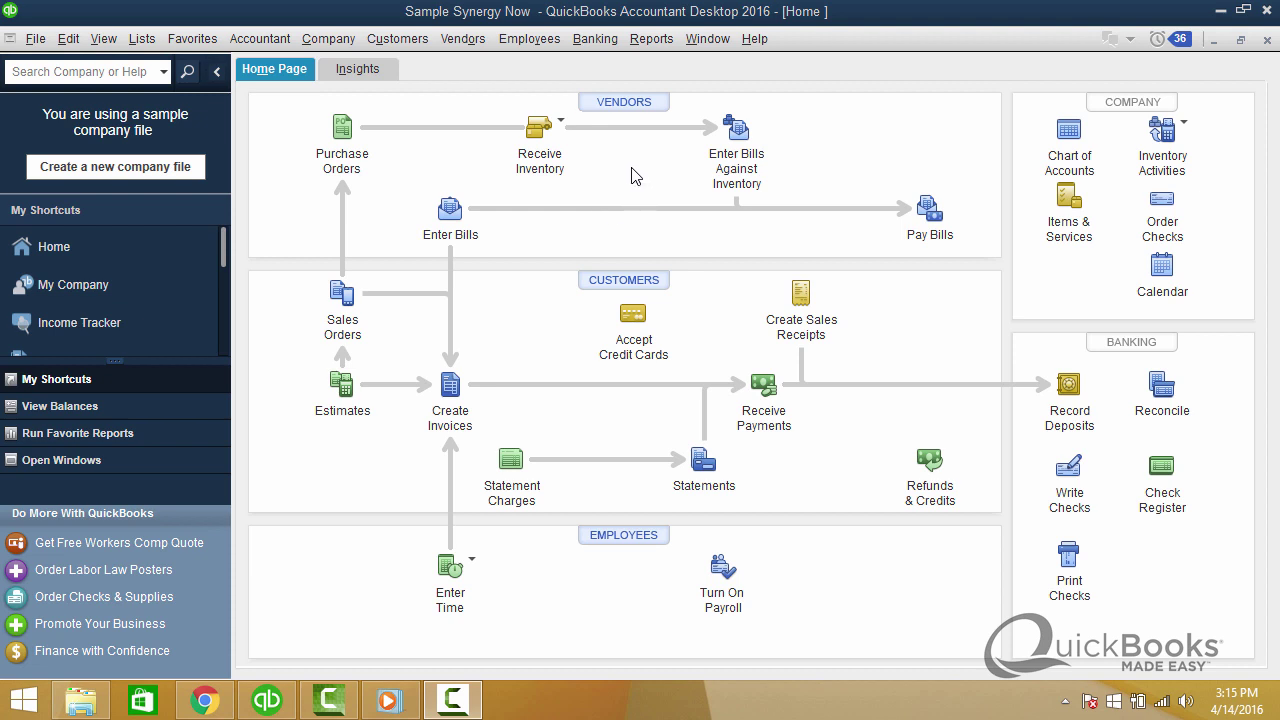
Show the vendor list with a wider Name column and the My Shortcuts pane collapsed.
left_click(621, 103)
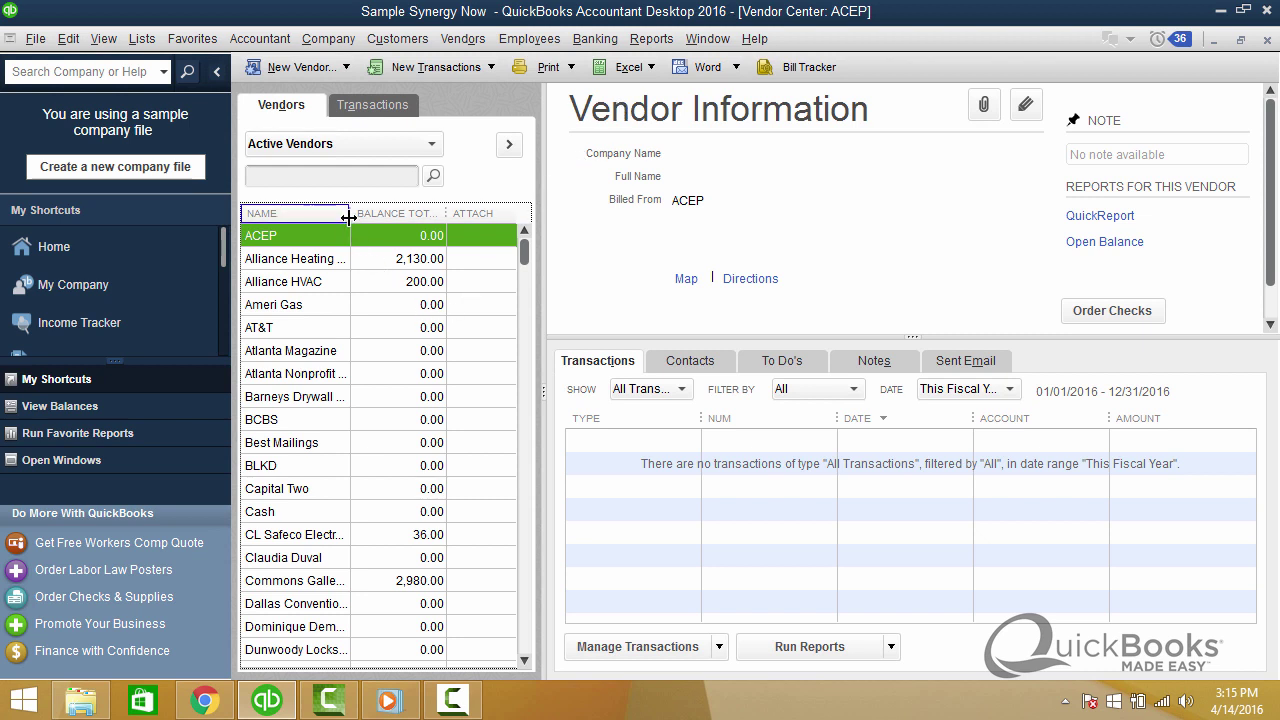
left_click_drag(350, 217, 406, 233)
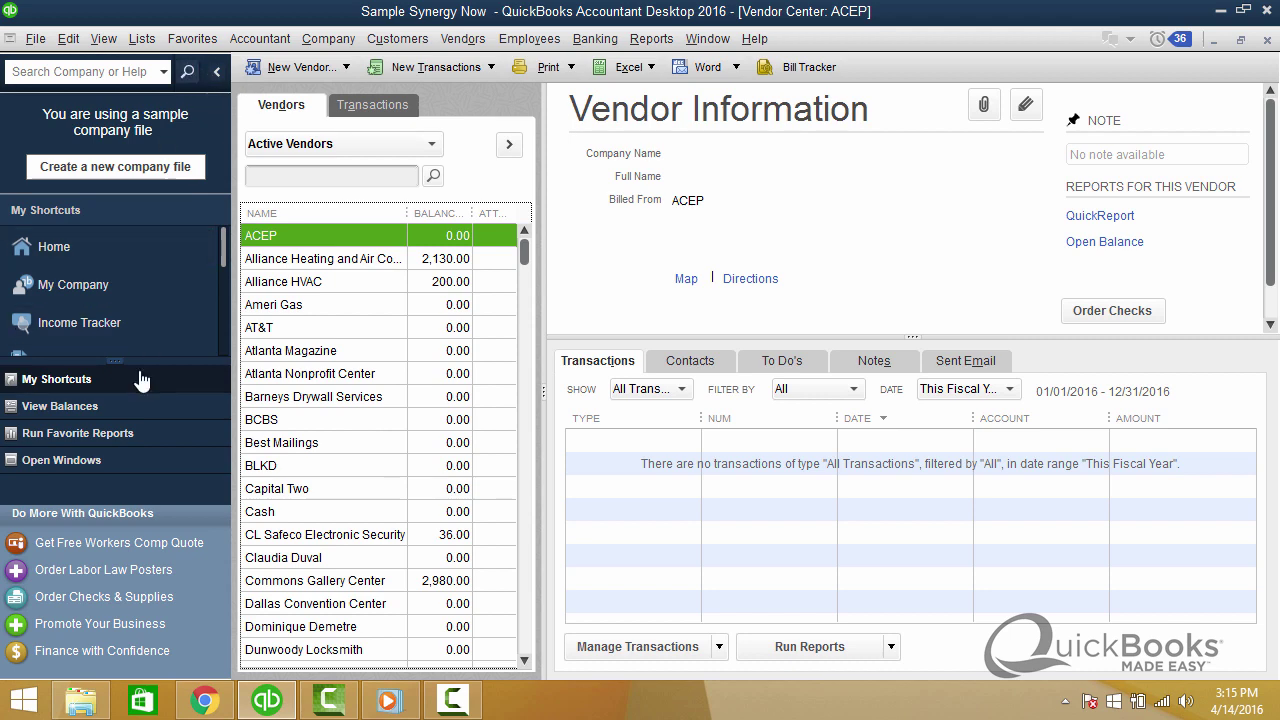
left_click(214, 74)
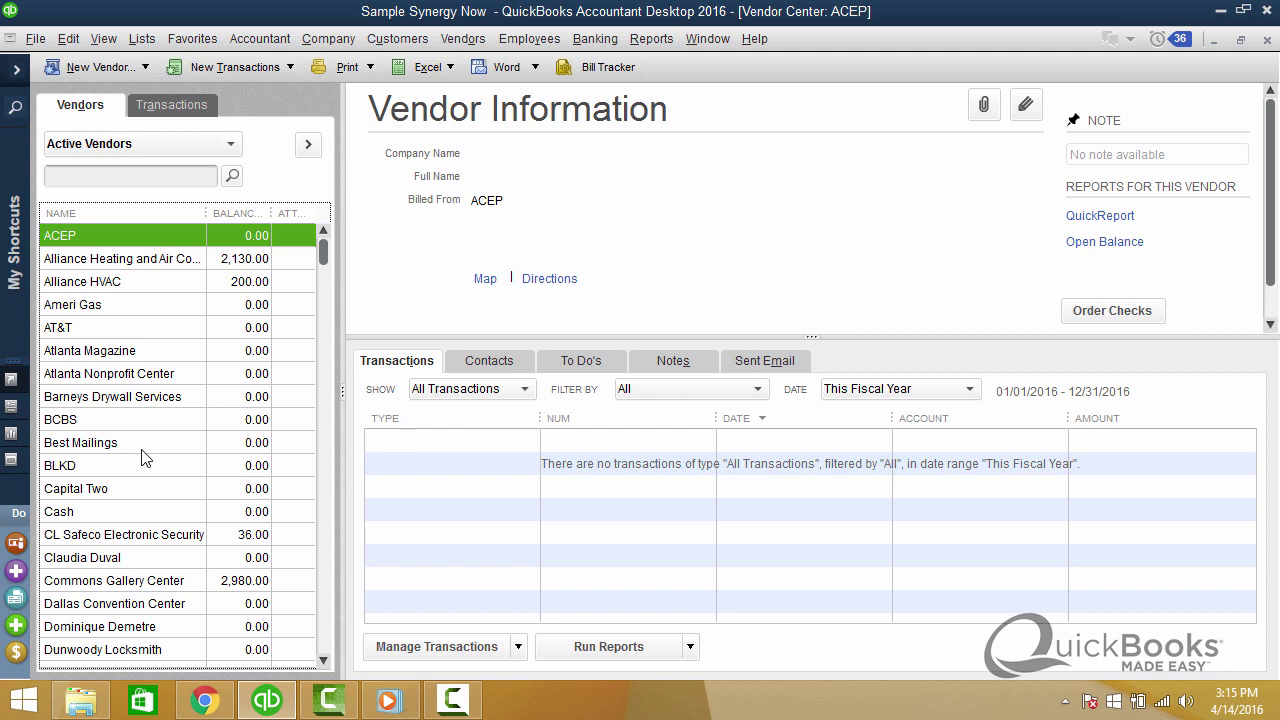
mouse_move(205, 206)
left_mouse_down()
mouse_move(229, 208)
mouse_move(218, 213)
left_mouse_up()
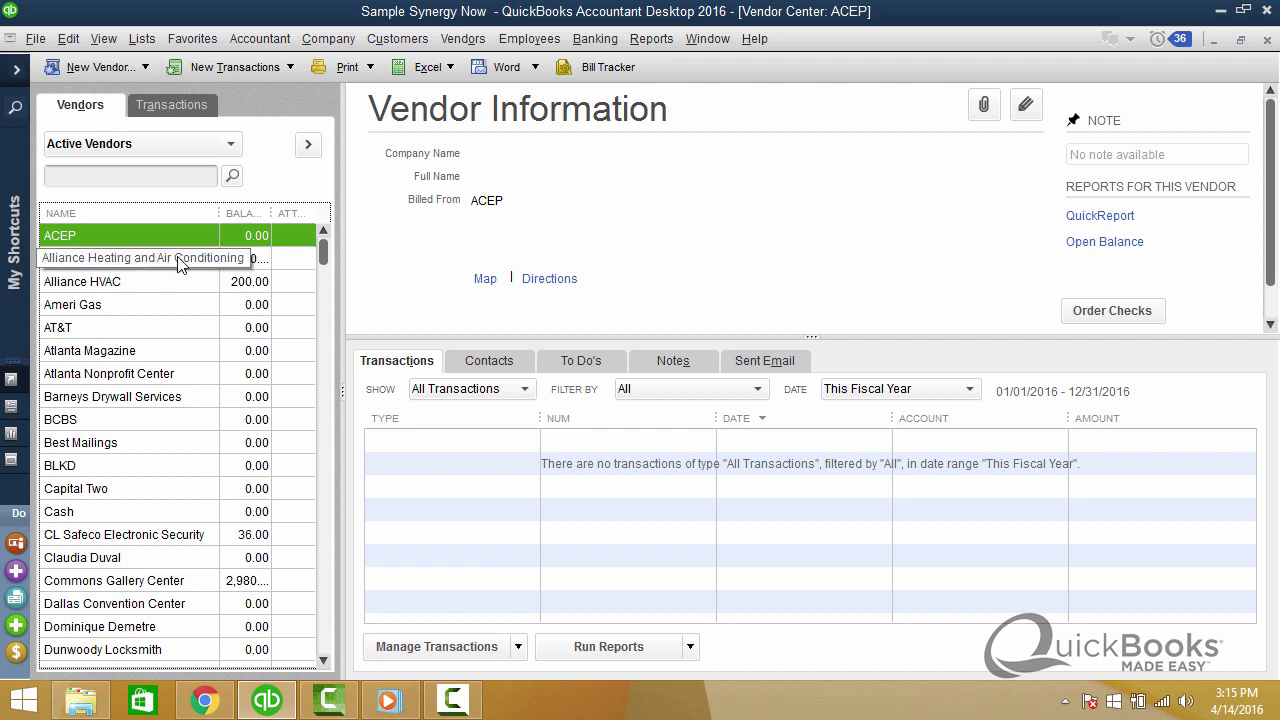
Select Alliance HVAC to view its details, then close the Vendor Center.
left_click(138, 291)
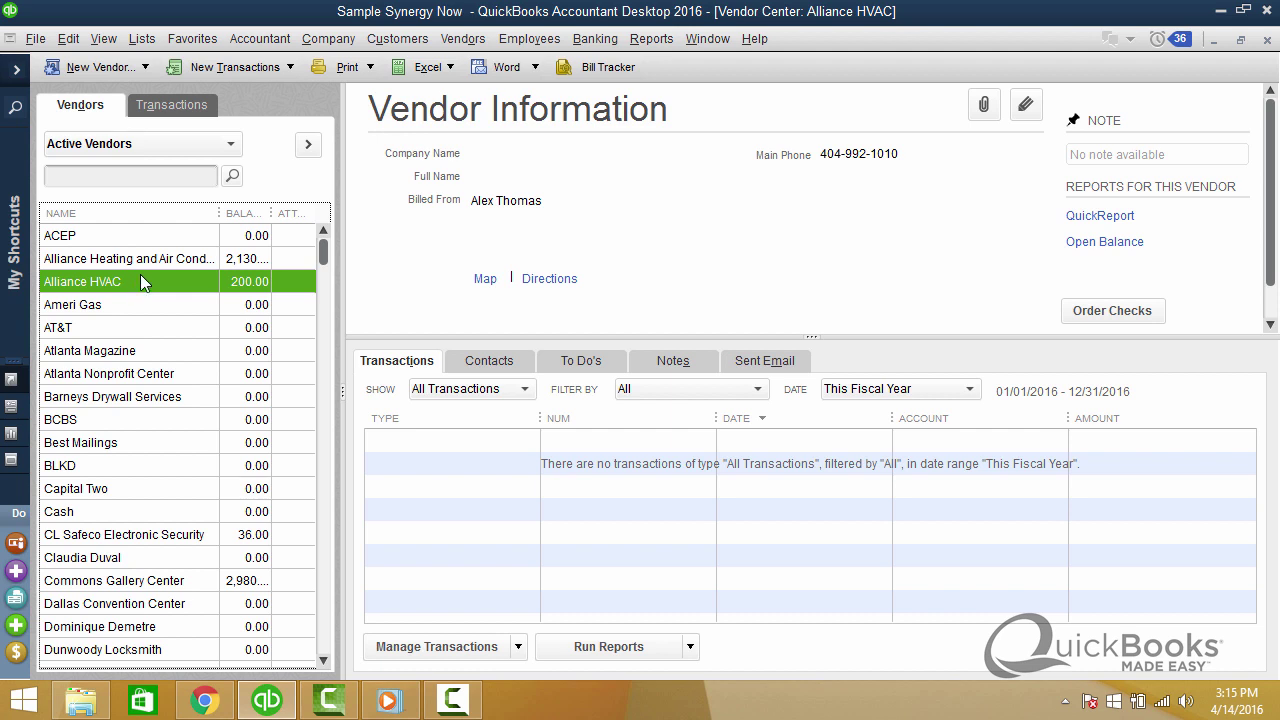
left_click(474, 52)
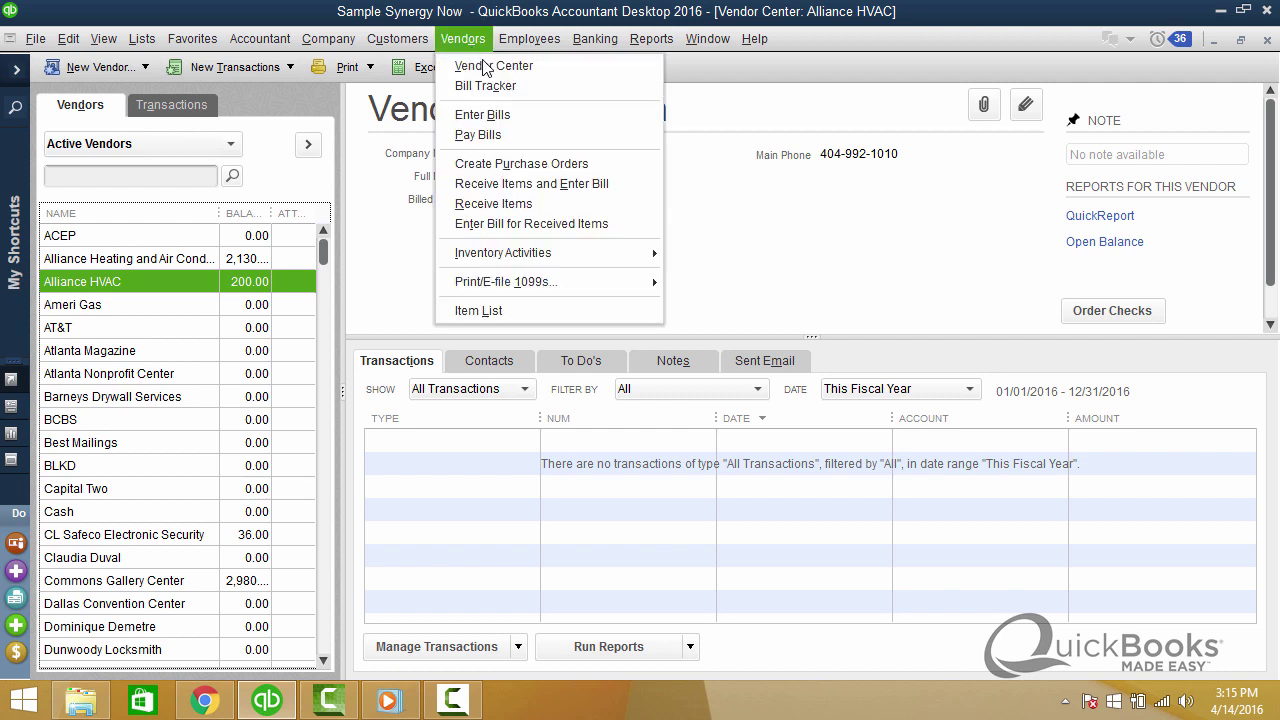
left_click(798, 270)
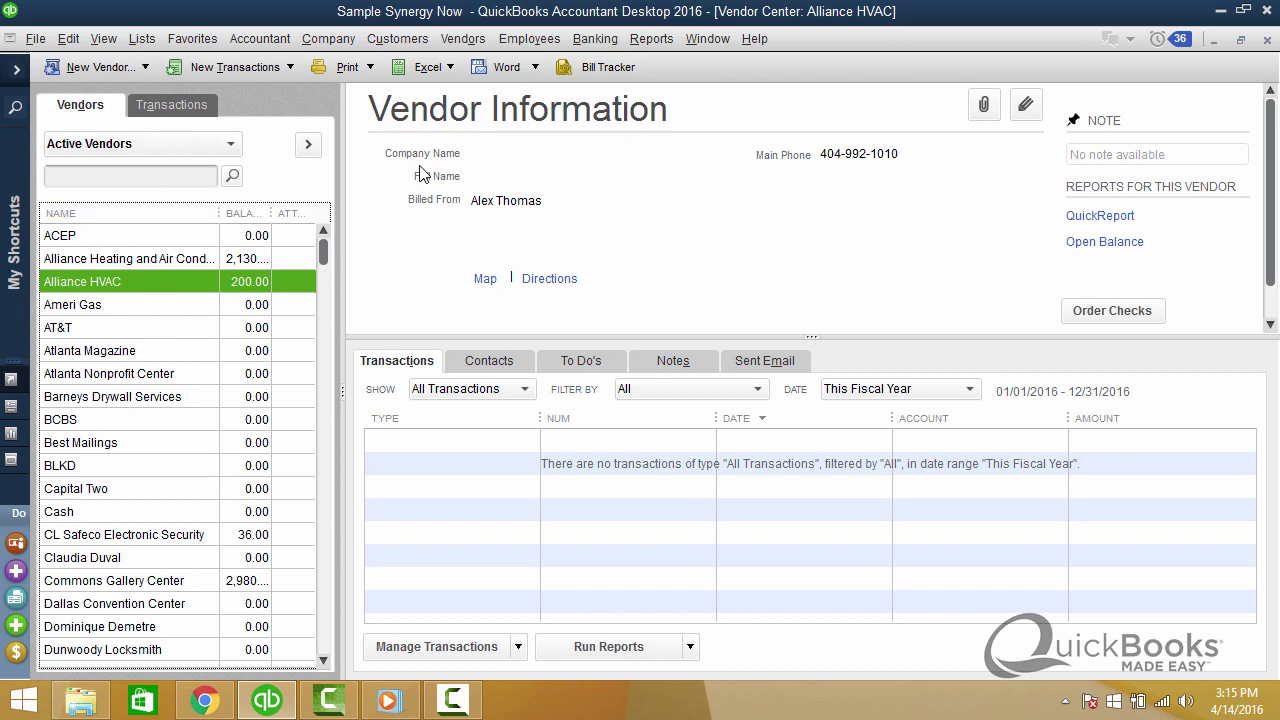
key("Escape")
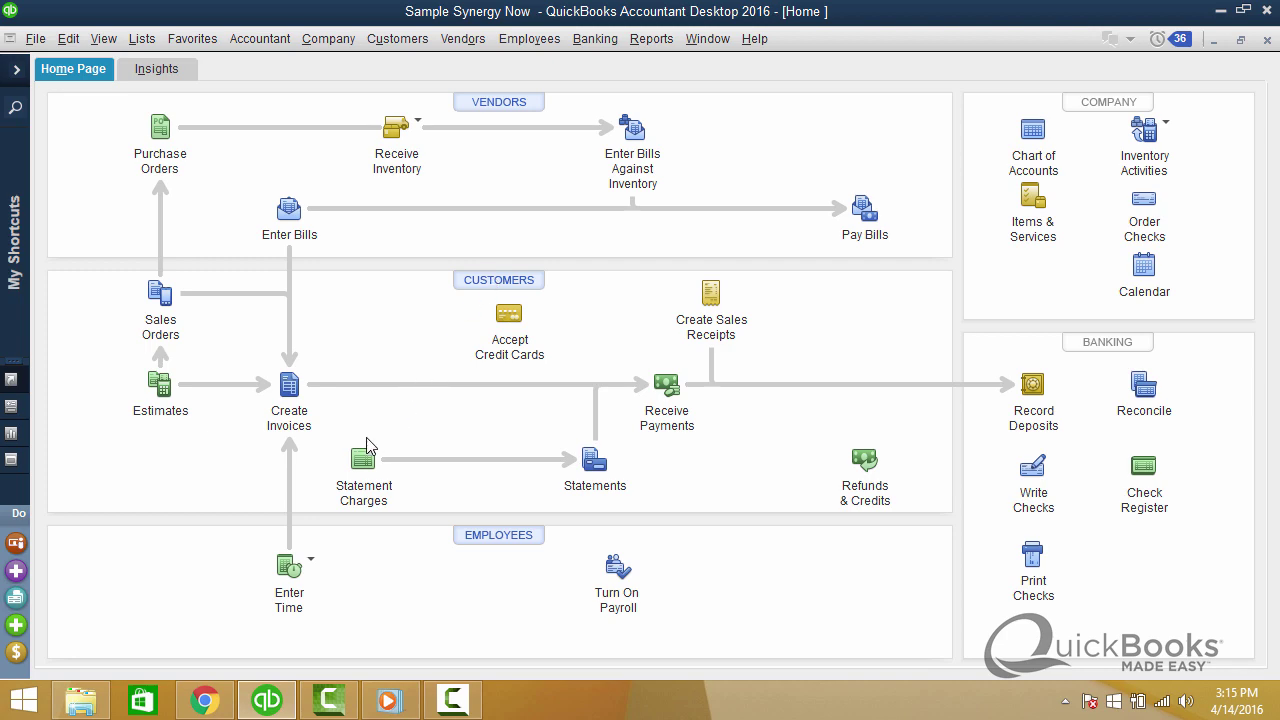
Begin a new bill with vendor 'Alliance HVAC AIR', triggering the Vendor Not Found prompt.
left_click(291, 220)
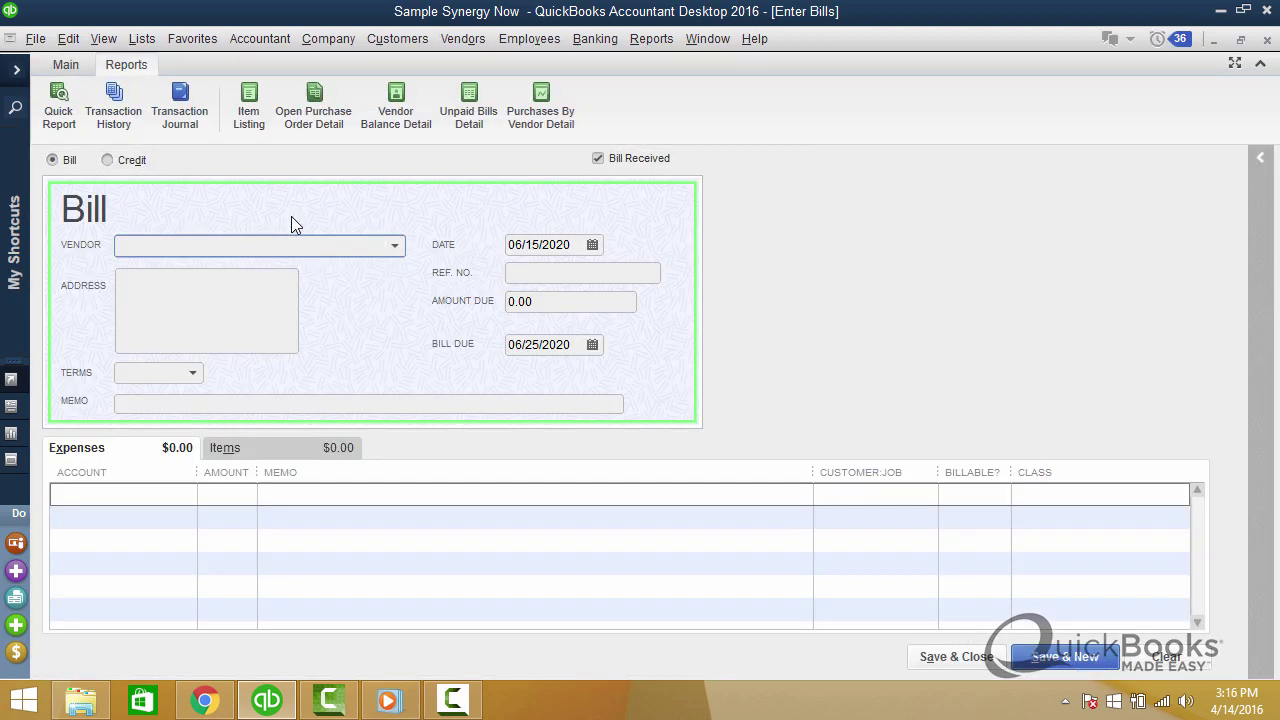
type("Al")
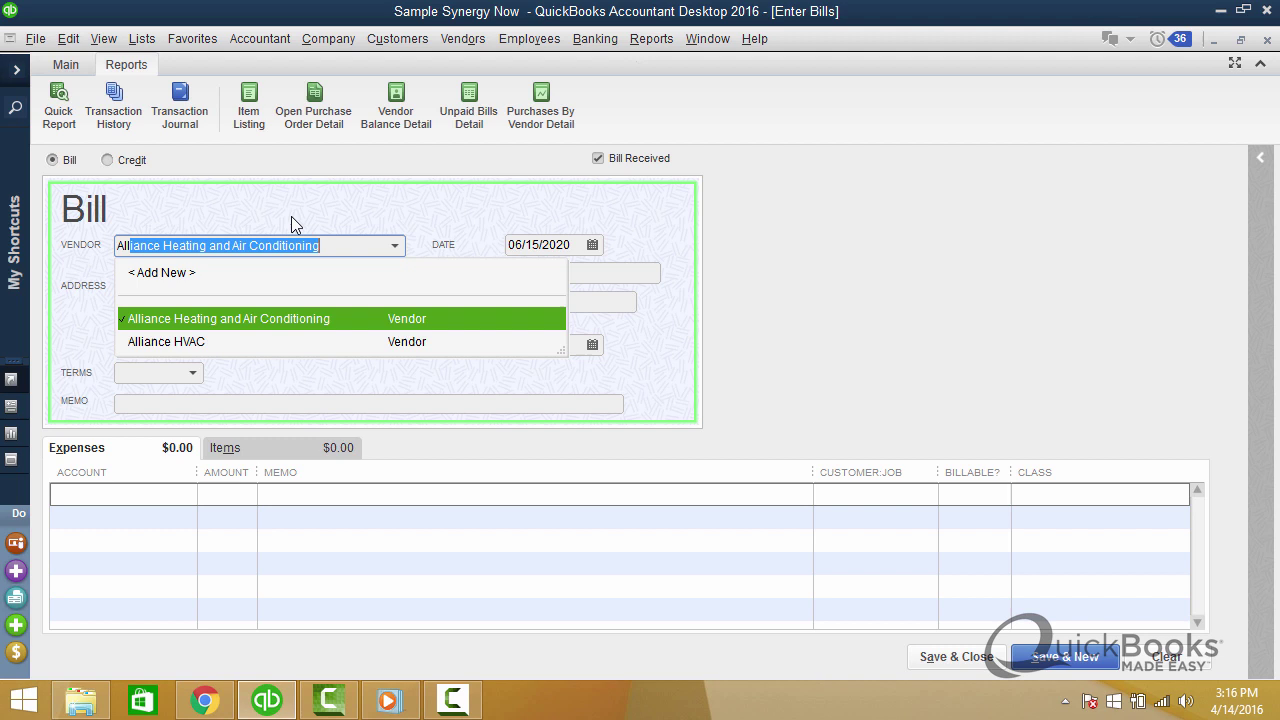
type("liance HV")
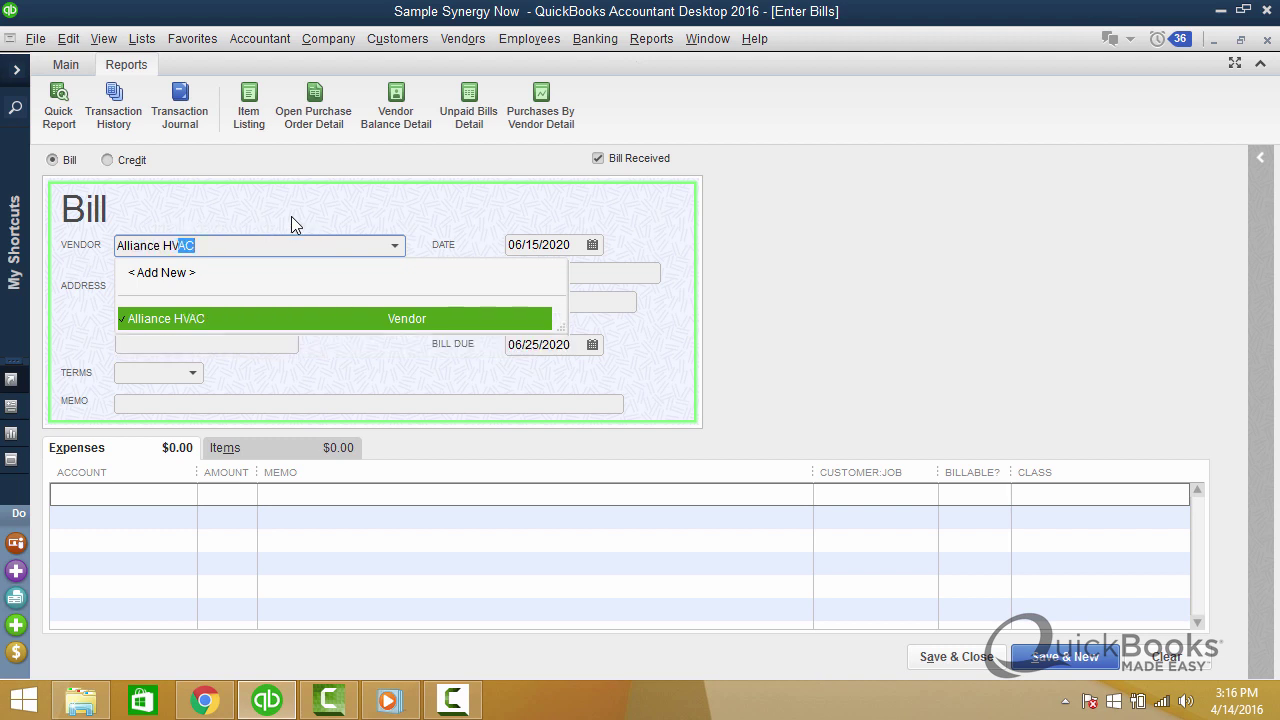
type("AC AIR")
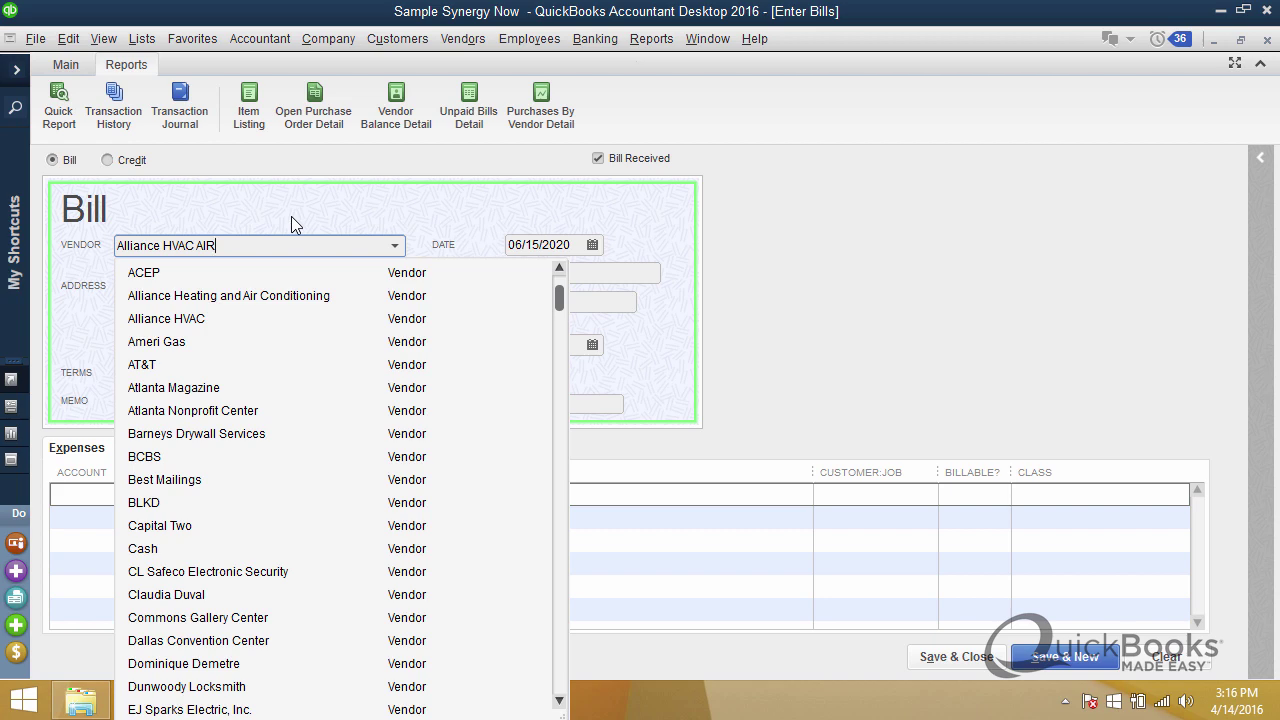
key("Tab")
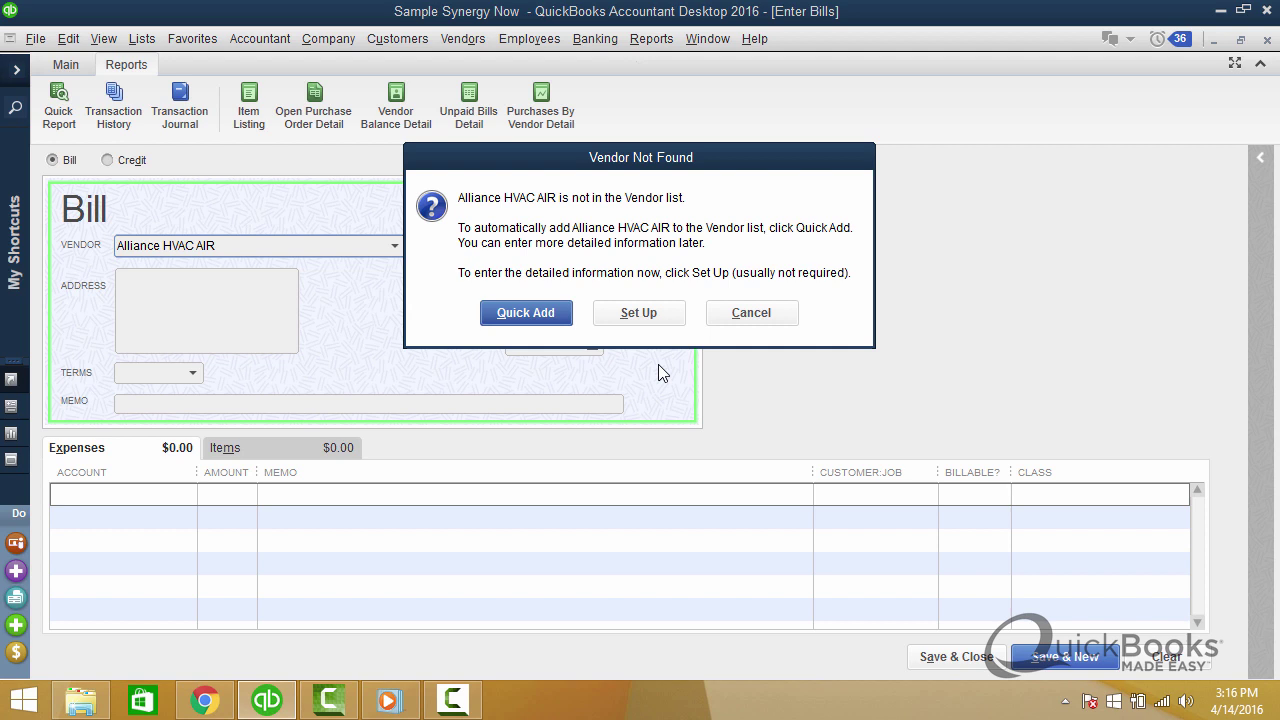
Quick Add Alliance HVAC AIR as a vendor and enter an amount due of 2,000.00.
left_click(527, 316)
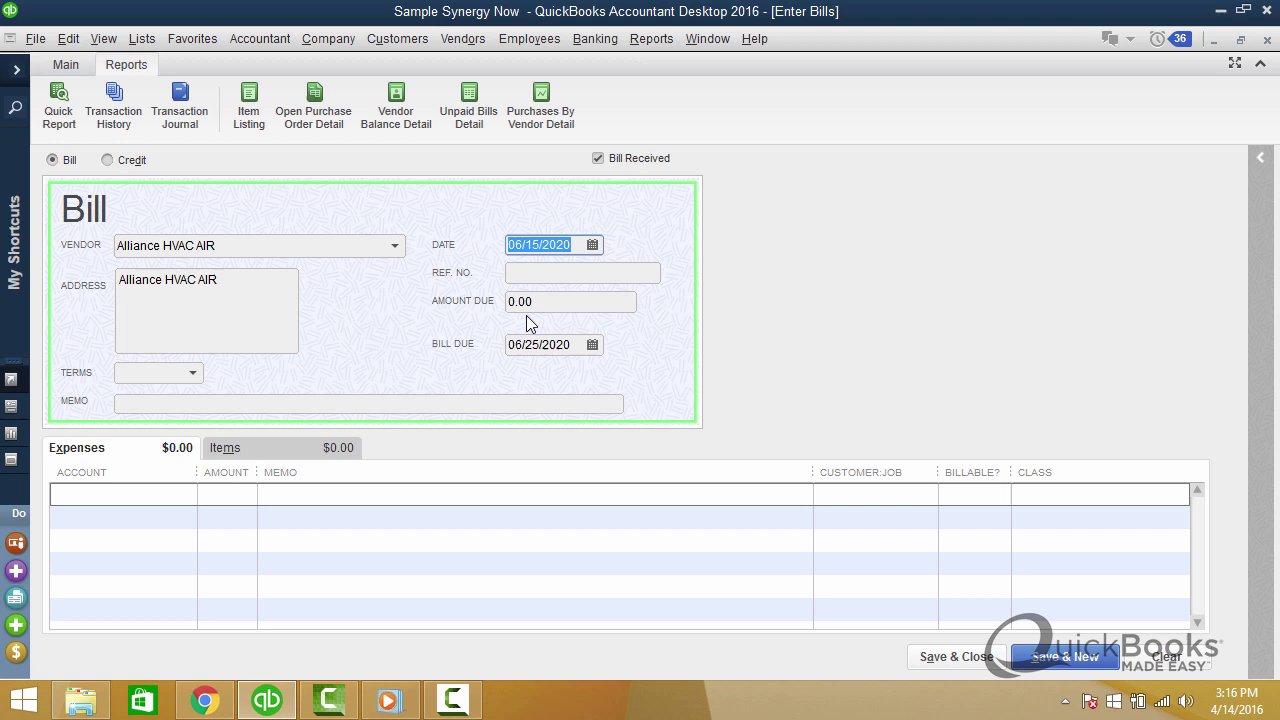
left_click(538, 301)
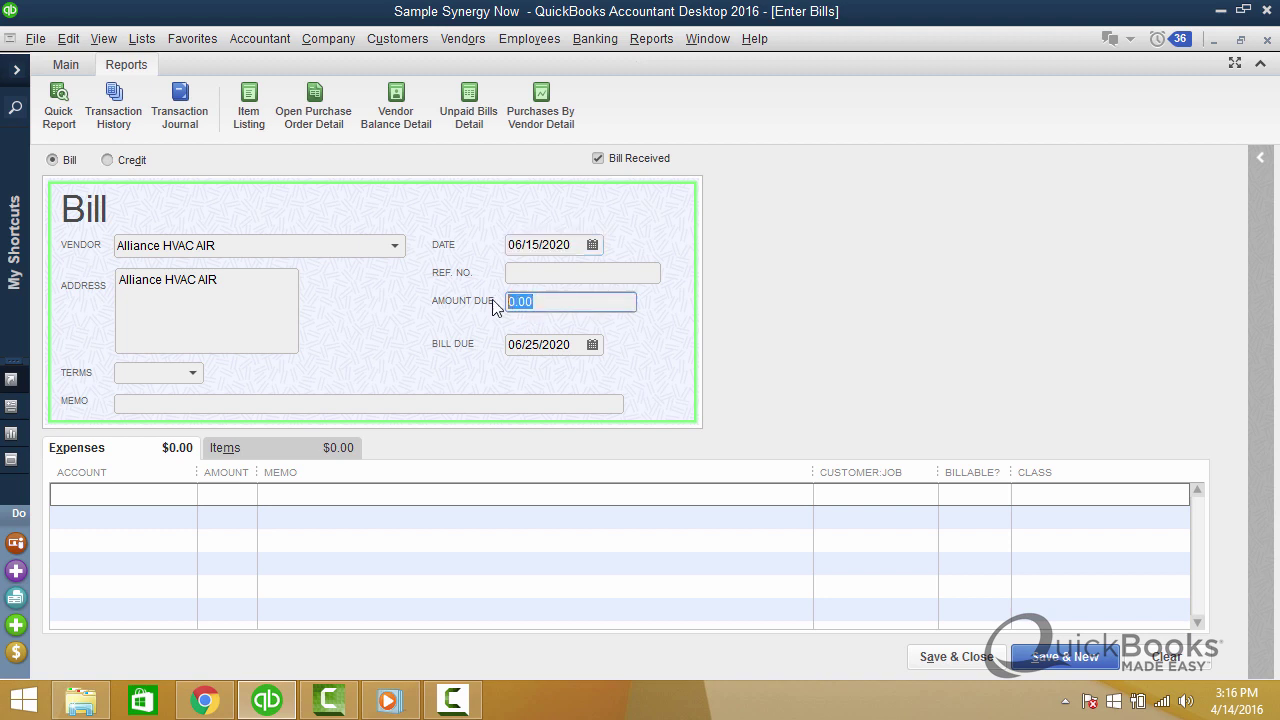
type("2000")
key("Tab")
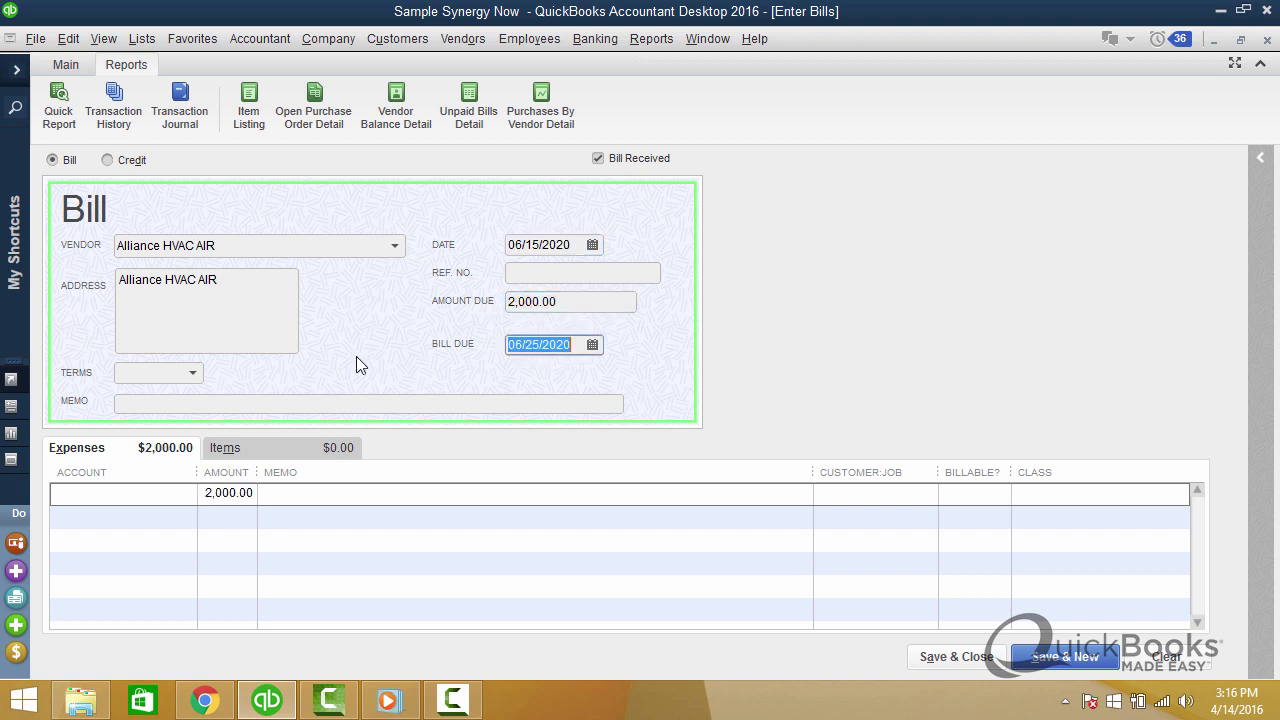
Charge the line to Equipment R & M, class Administrative, and save the future-dated bill.
left_click(170, 494)
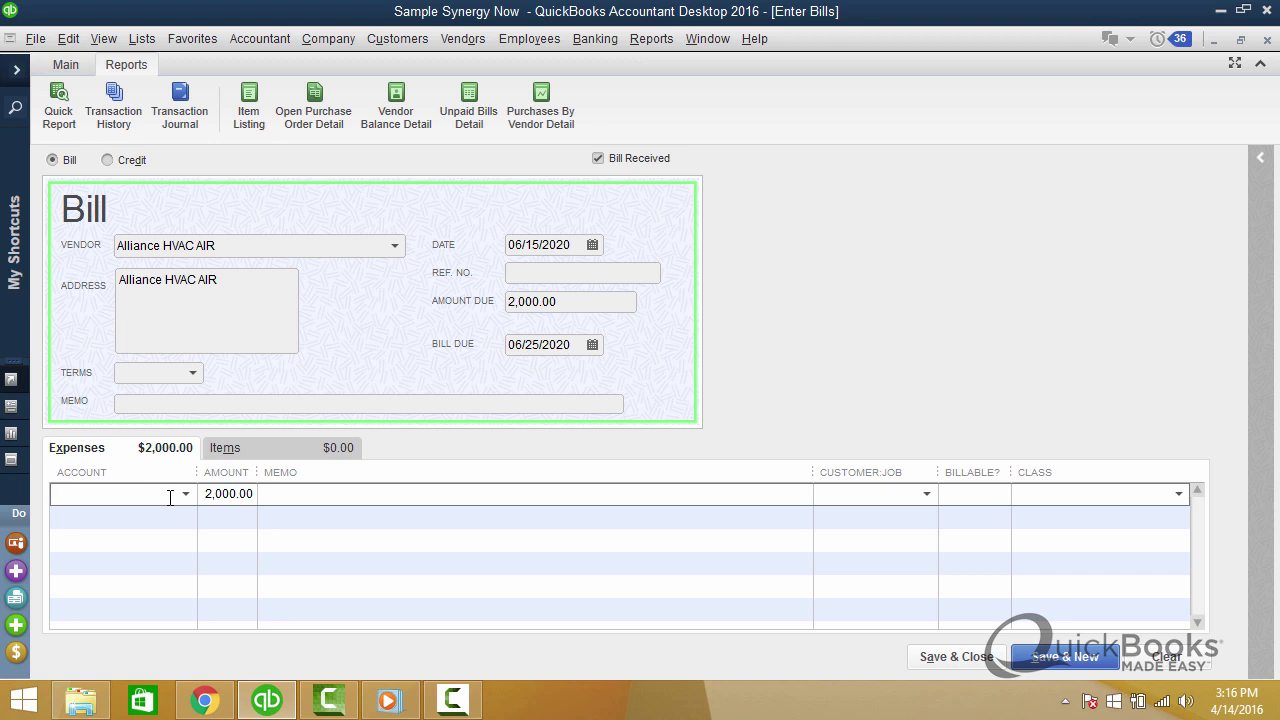
type("Rent")
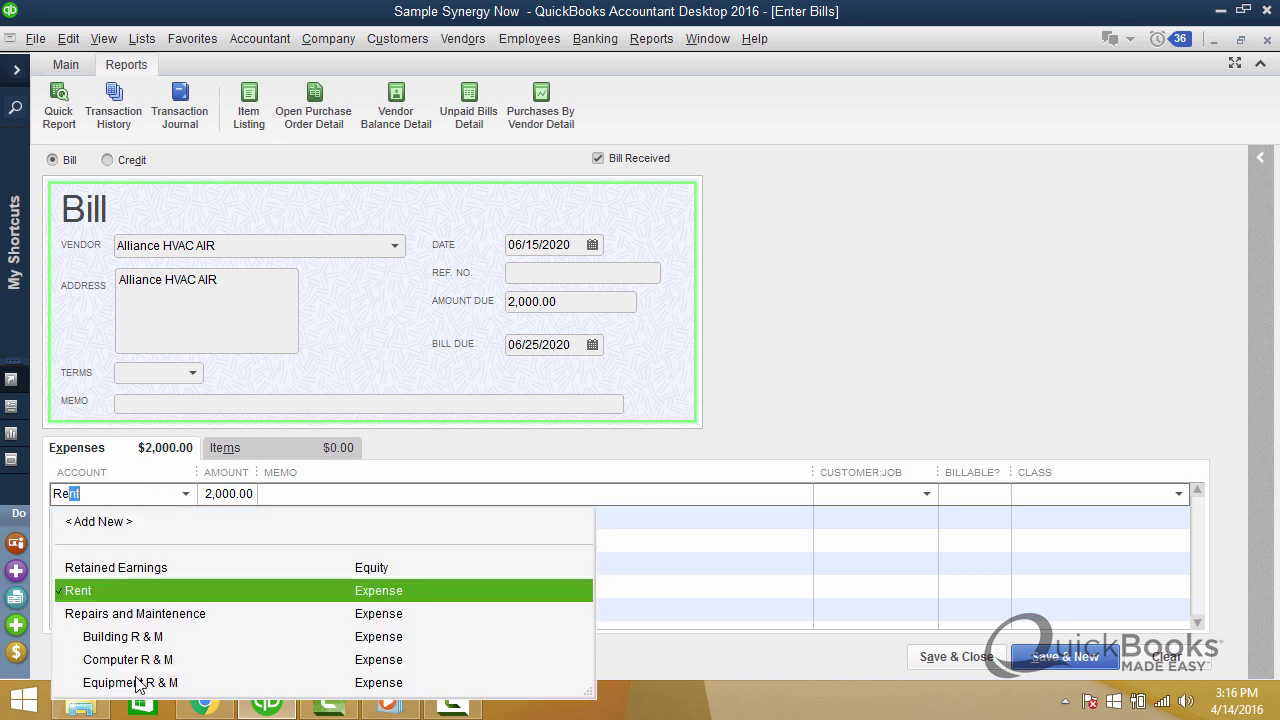
left_click(138, 683)
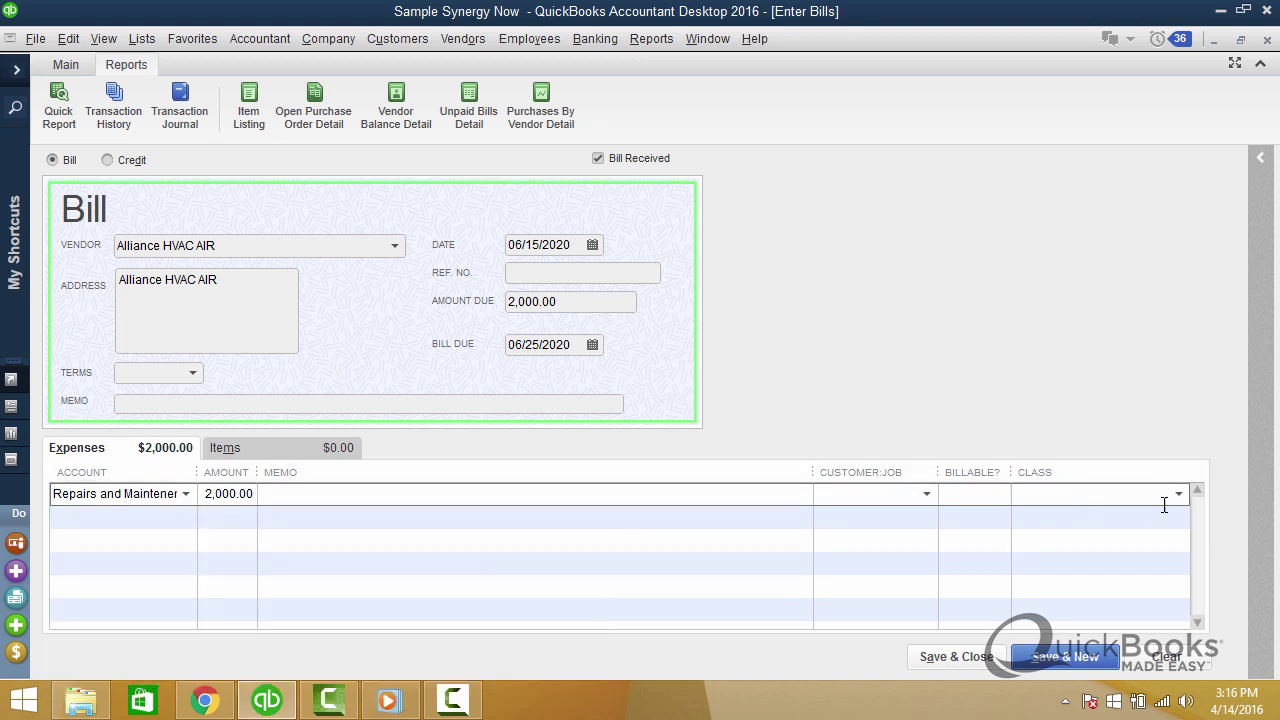
left_click(1179, 493)
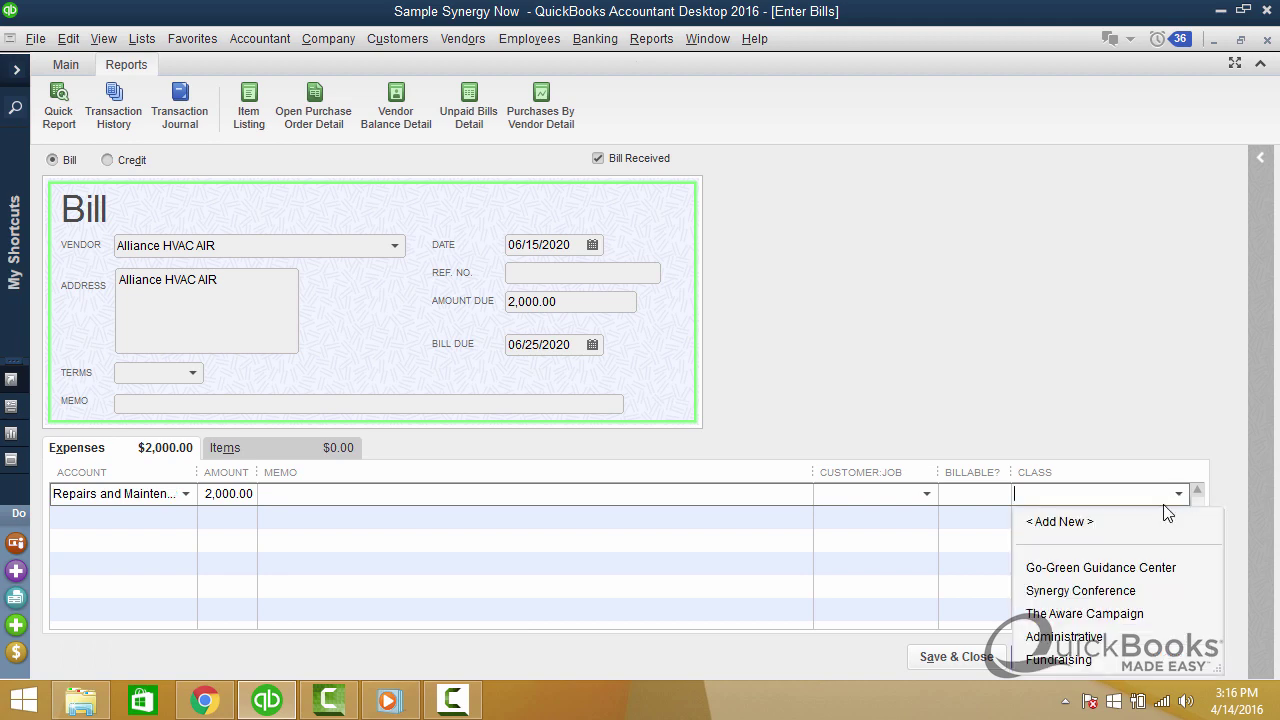
left_click(1088, 639)
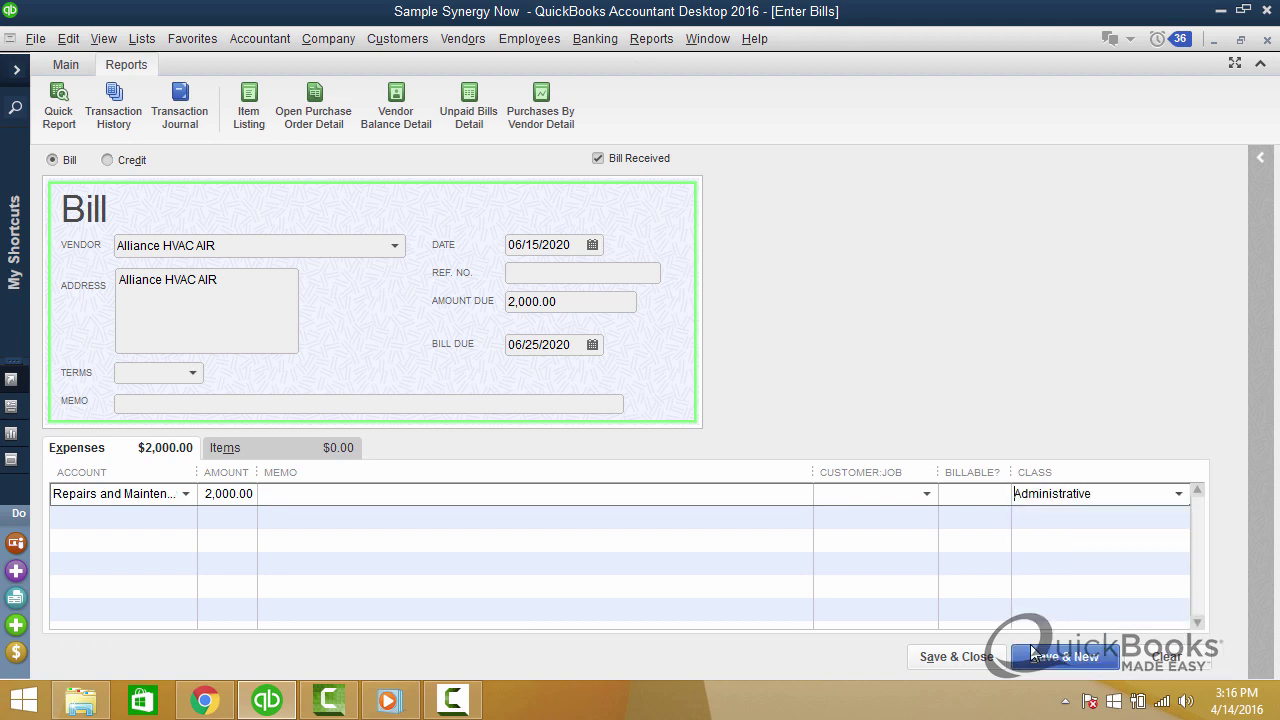
left_click(940, 662)
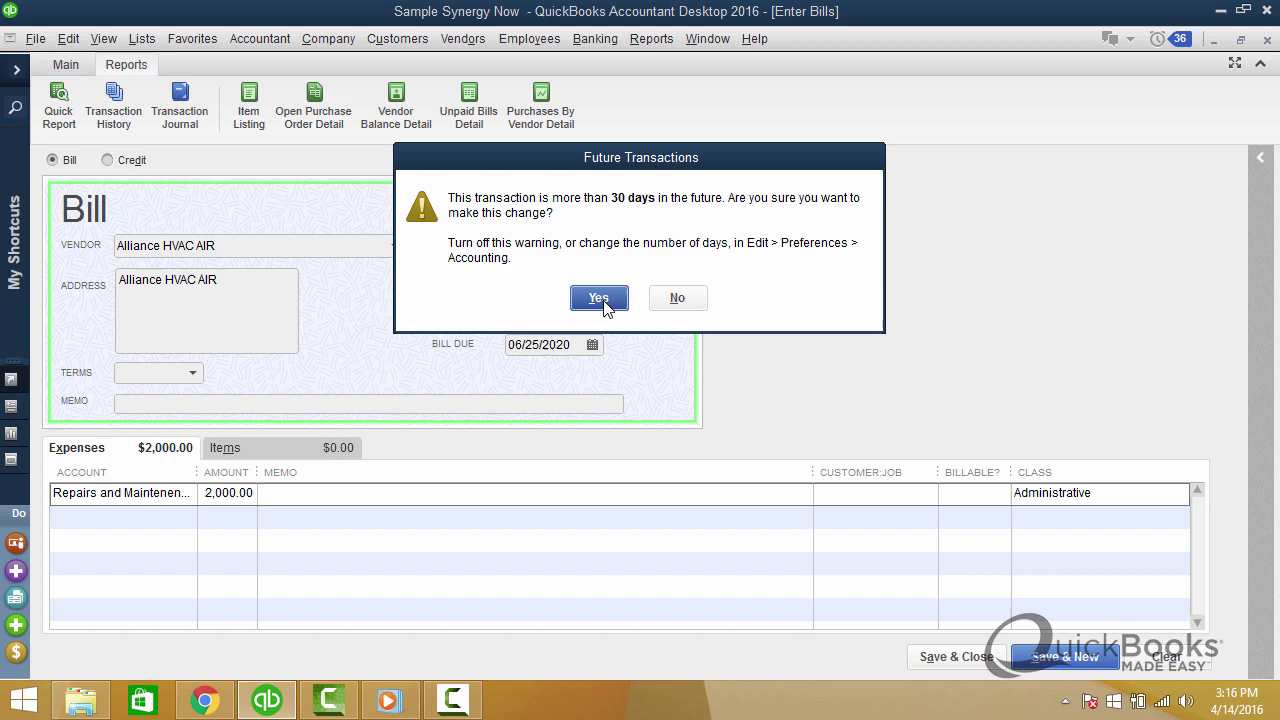
left_click(600, 299)
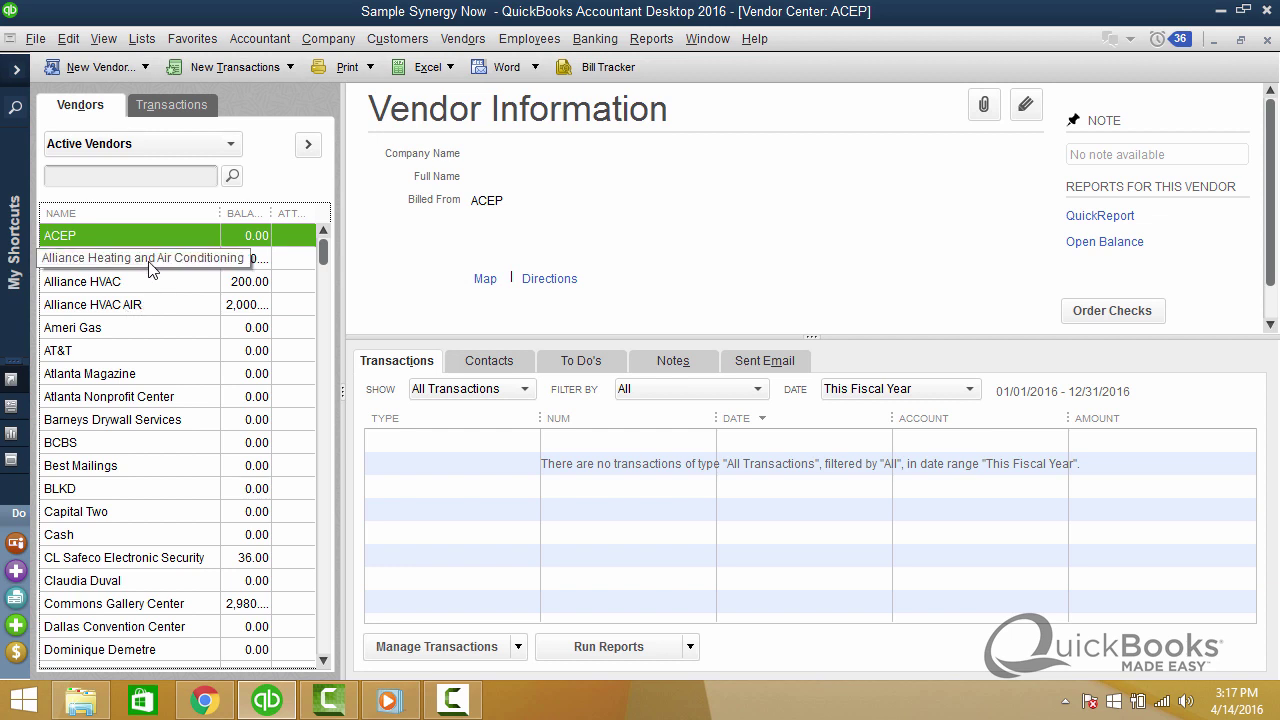
Compare Alliance HVAC, Alliance HVAC AIR and Alliance Heating and Air Conditioning, narrowing the Name column.
left_click(135, 284)
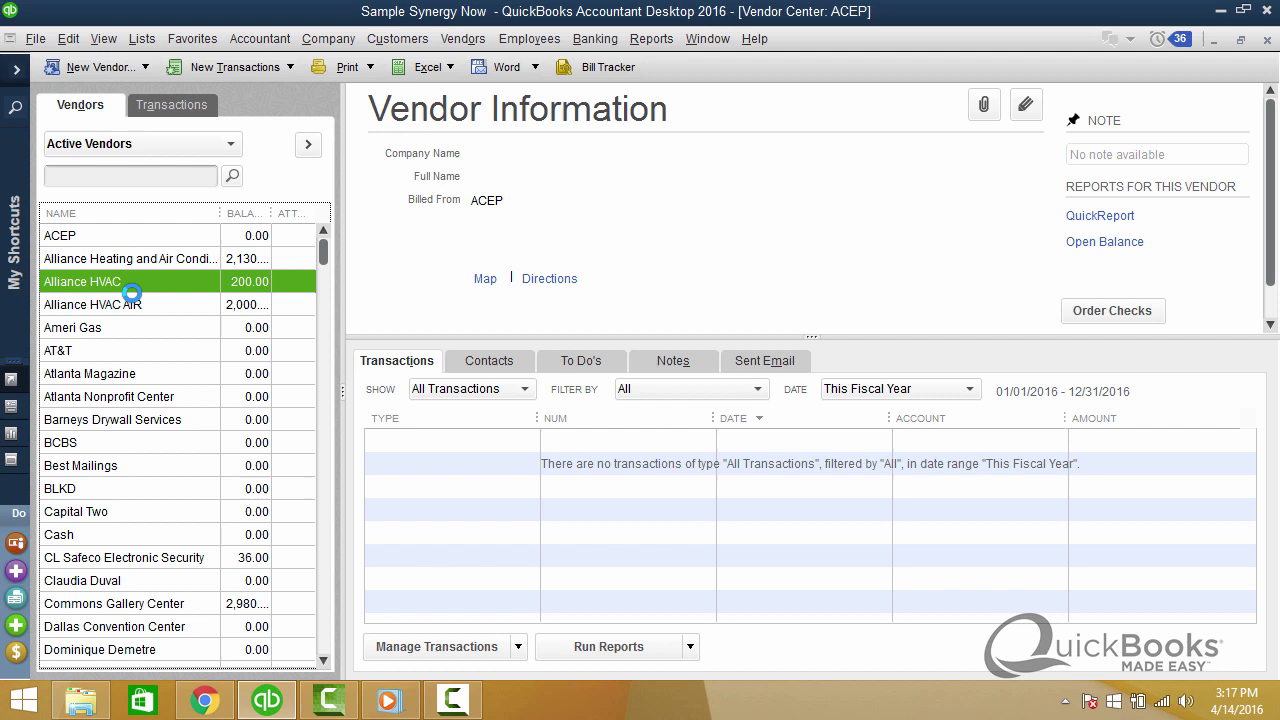
left_click(127, 304)
left_click(148, 260)
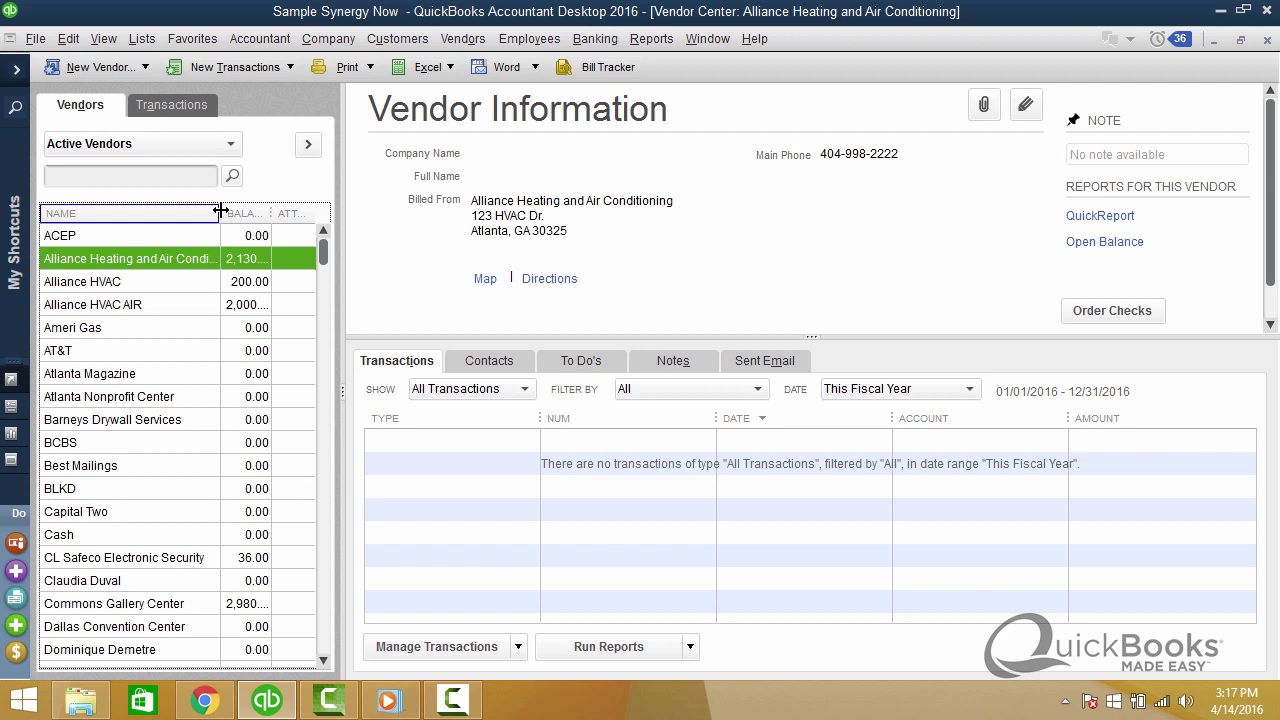
left_click_drag(209, 211, 190, 211)
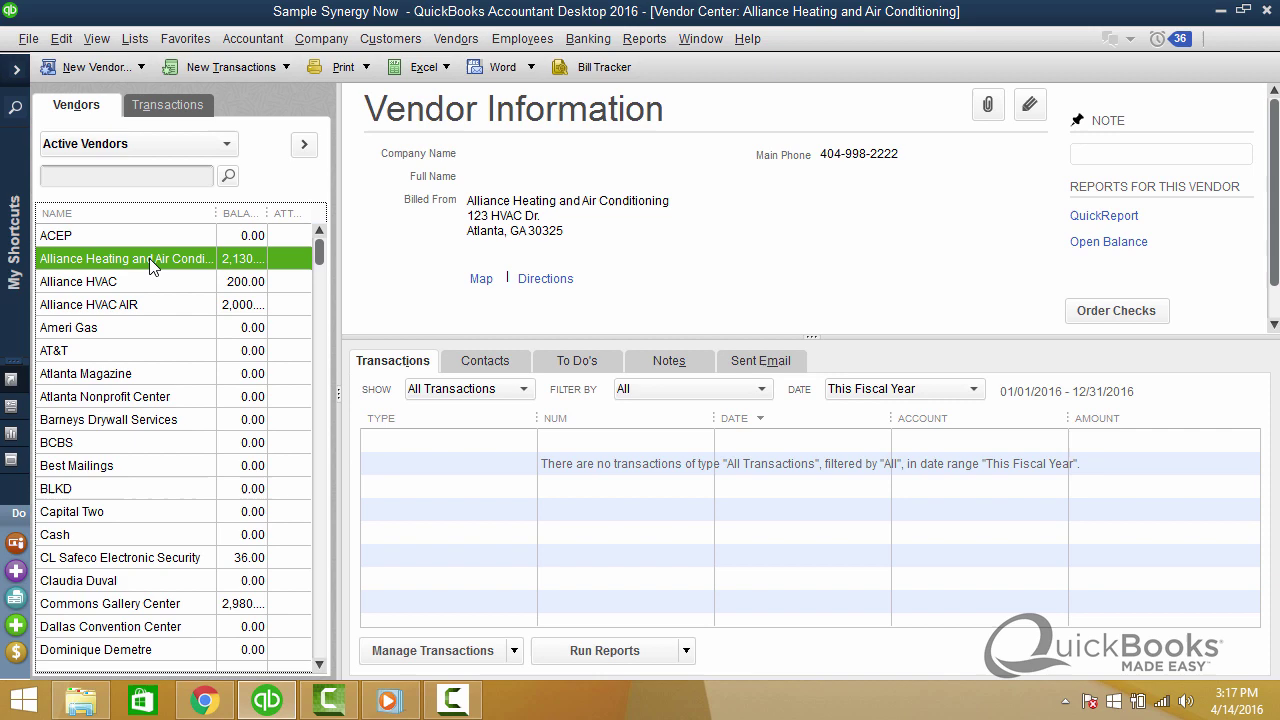
Open the Alliance Heating and Air Conditioning and Alliance HVAC AIR records, closing both unchanged.
double_click(149, 258)
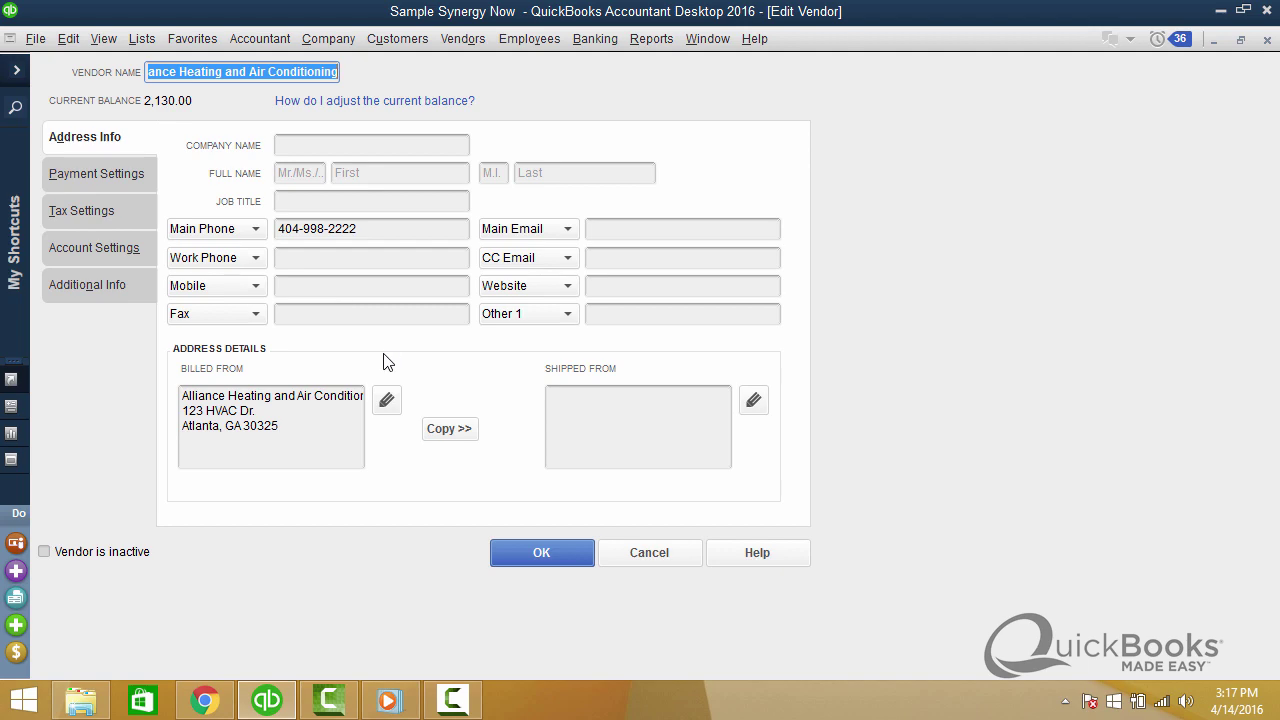
key("Escape")
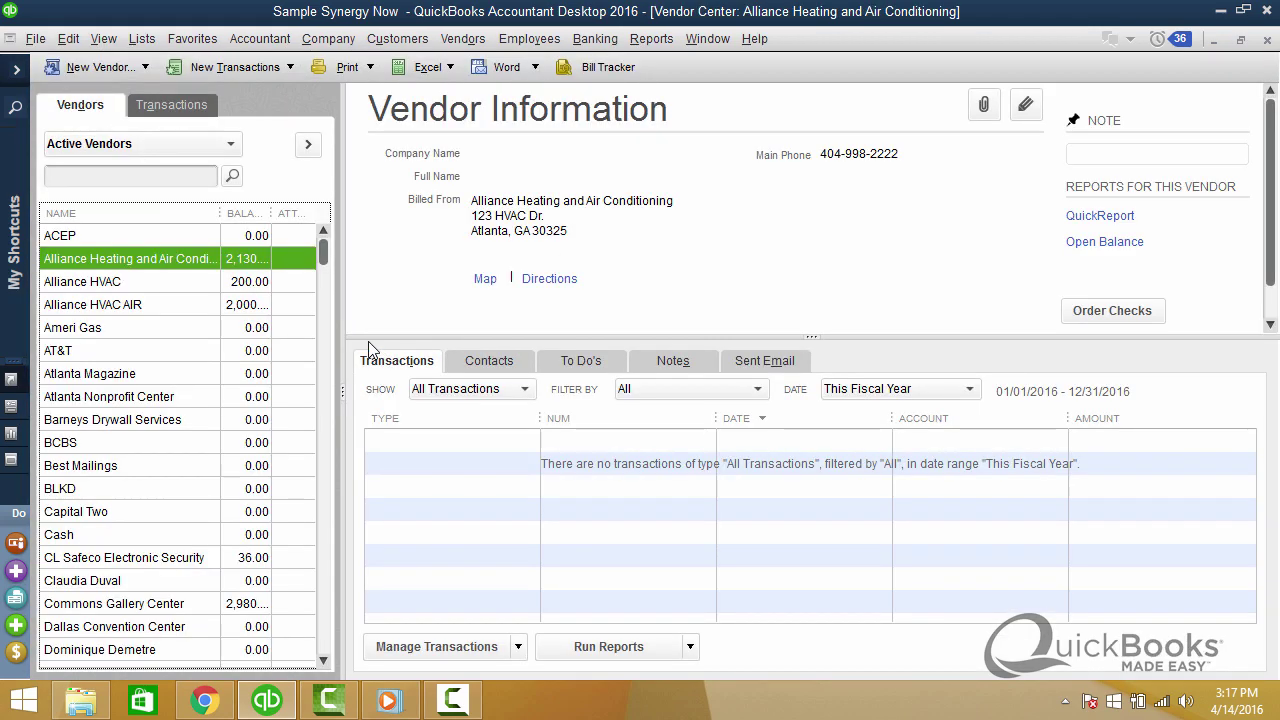
left_click(173, 308)
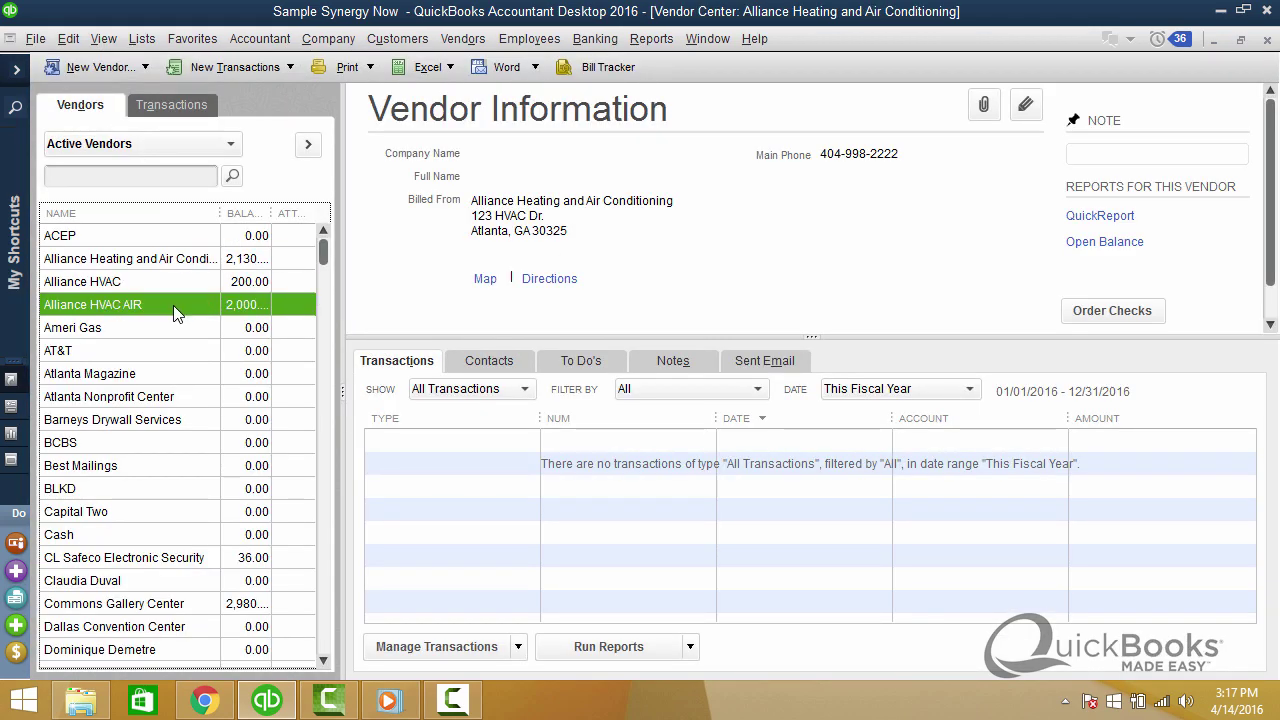
double_click(173, 305)
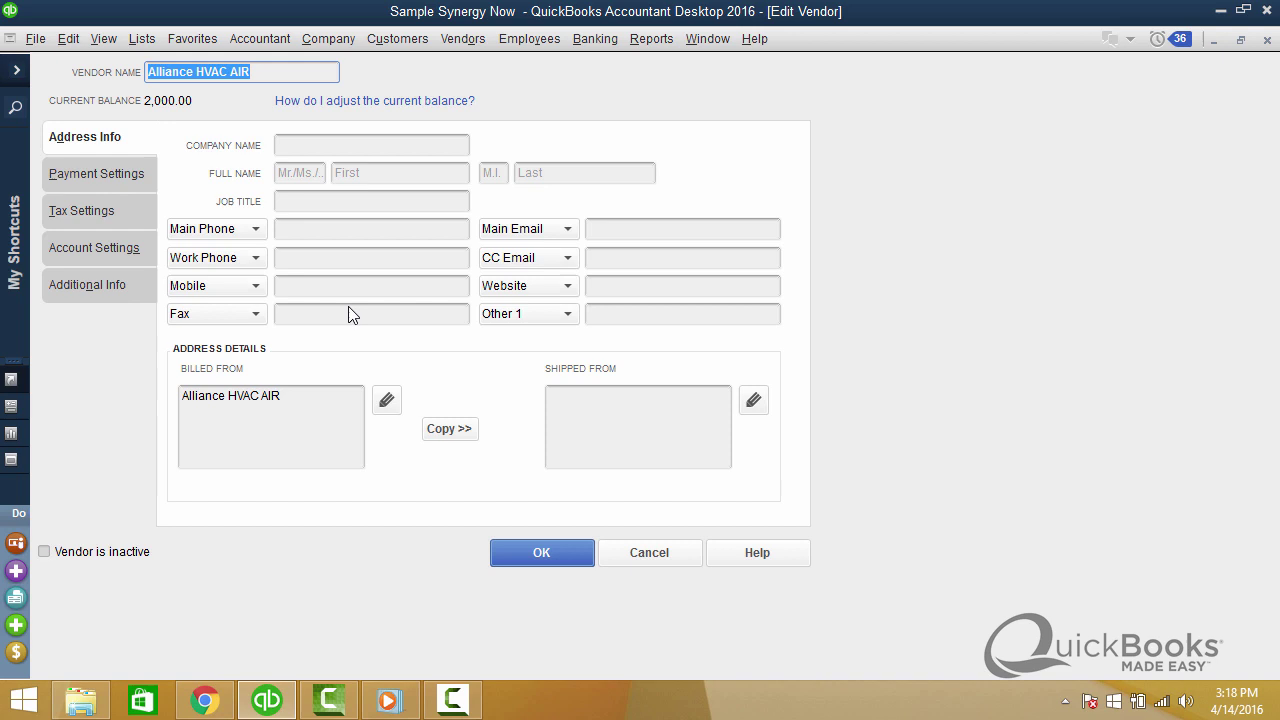
key("Escape")
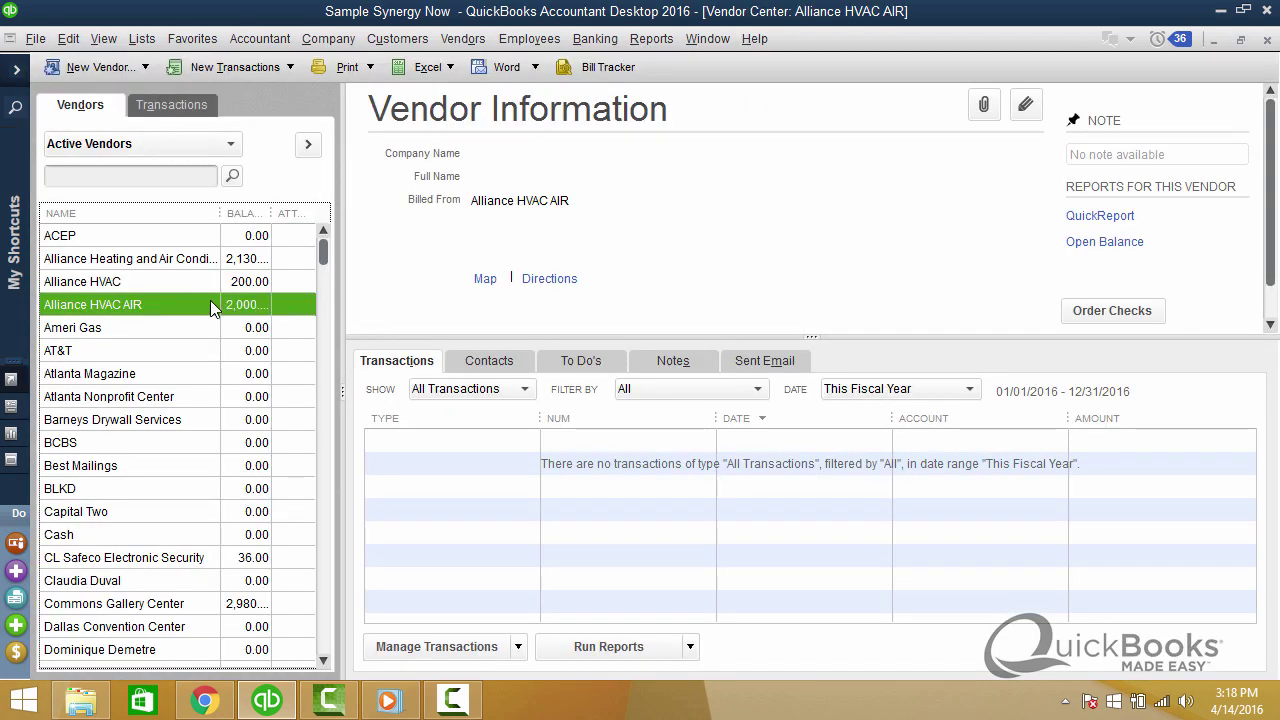
Compare Alliance HVAC with Alliance HVAC AIR, ending on Alliance Heating and Air Conditioning.
left_click(125, 281)
left_click(132, 307)
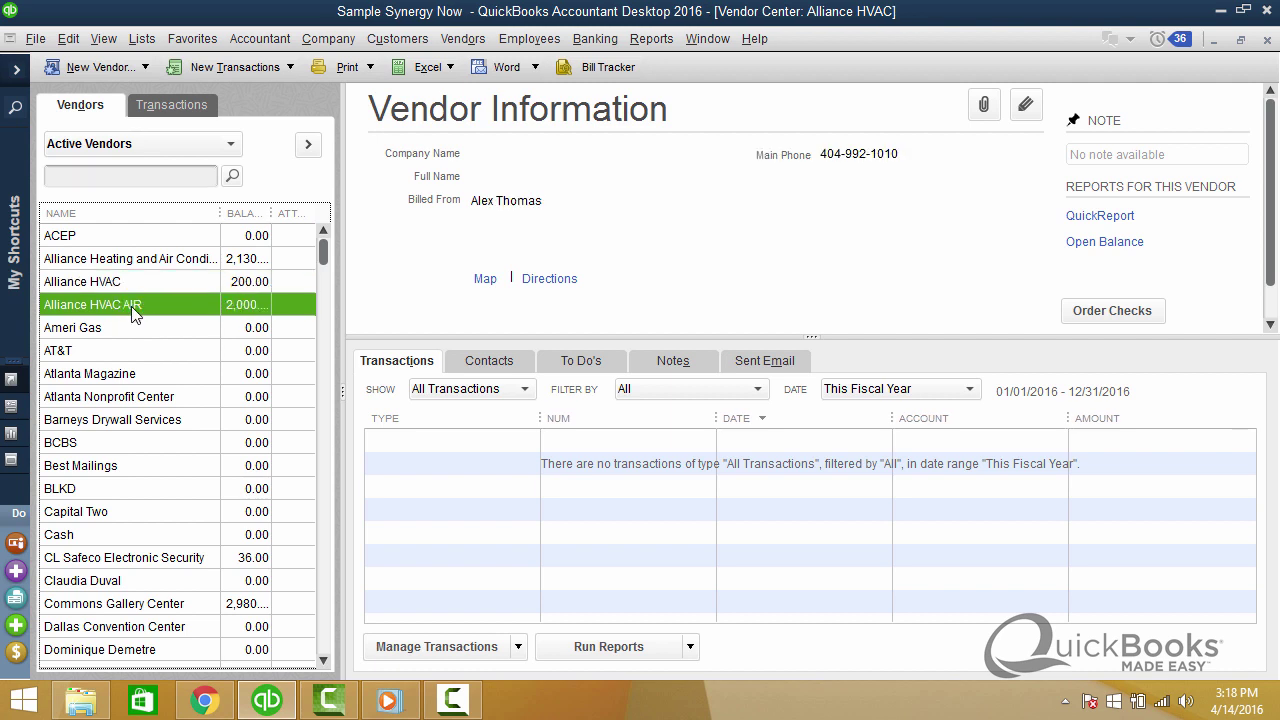
left_click(119, 280)
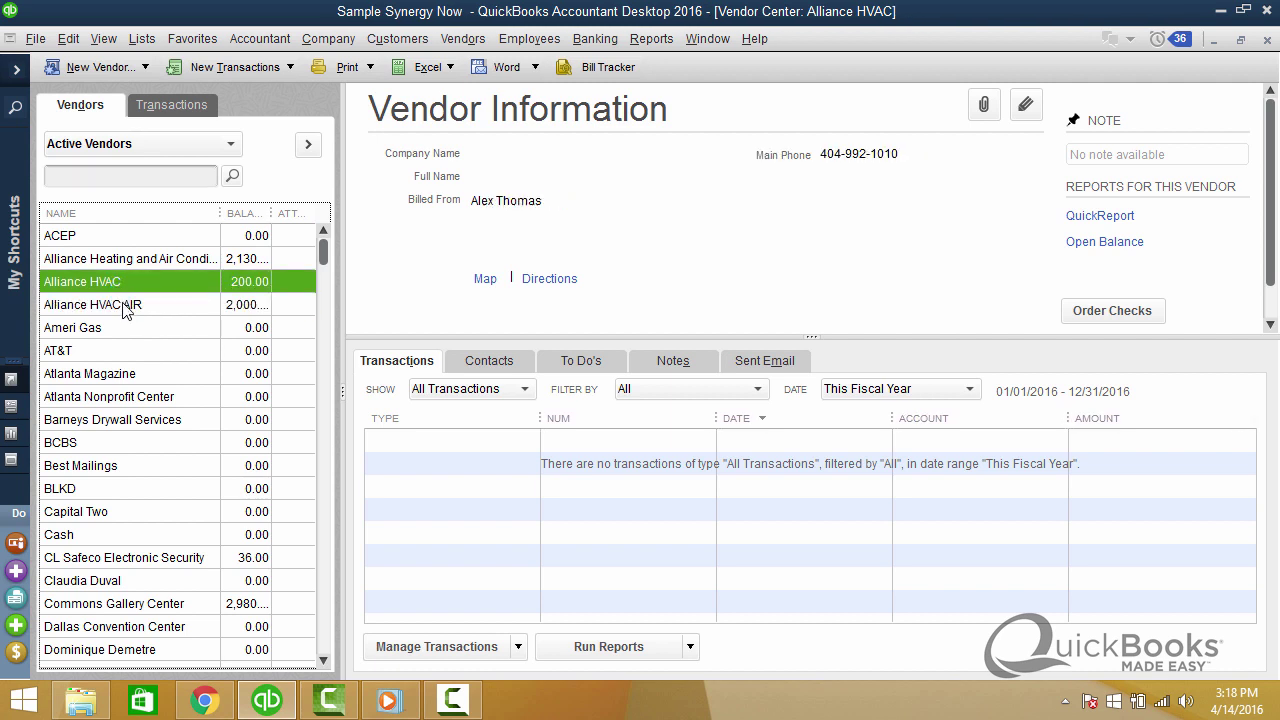
left_click(122, 302)
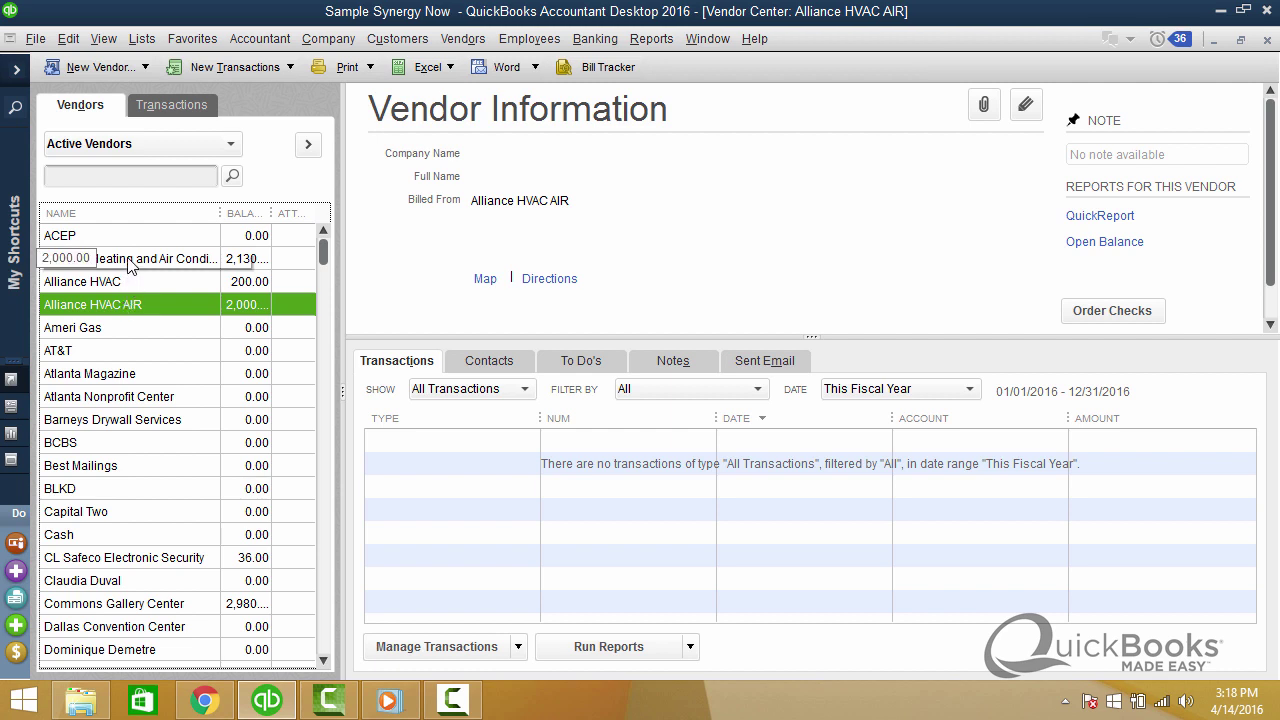
left_click(172, 262)
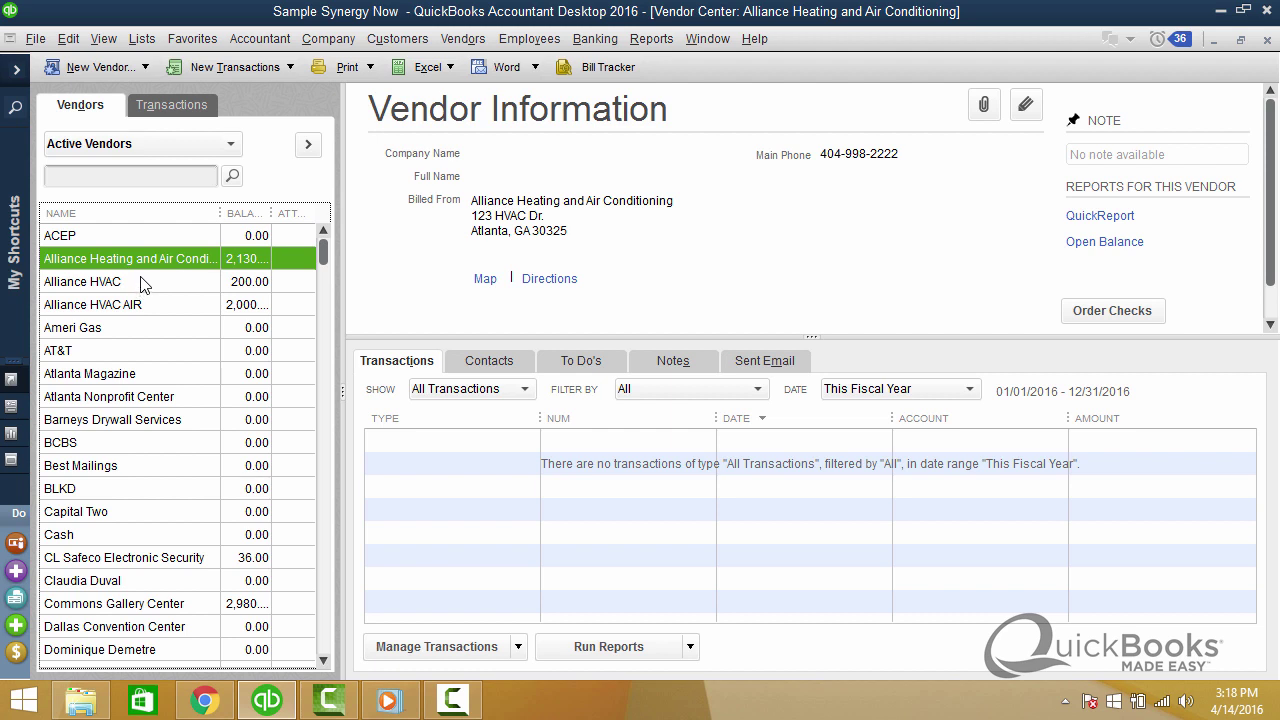
Change the Alliance HVAC vendor's name to 'Alliance Heating and Airconditioning' and save it.
left_click(136, 286)
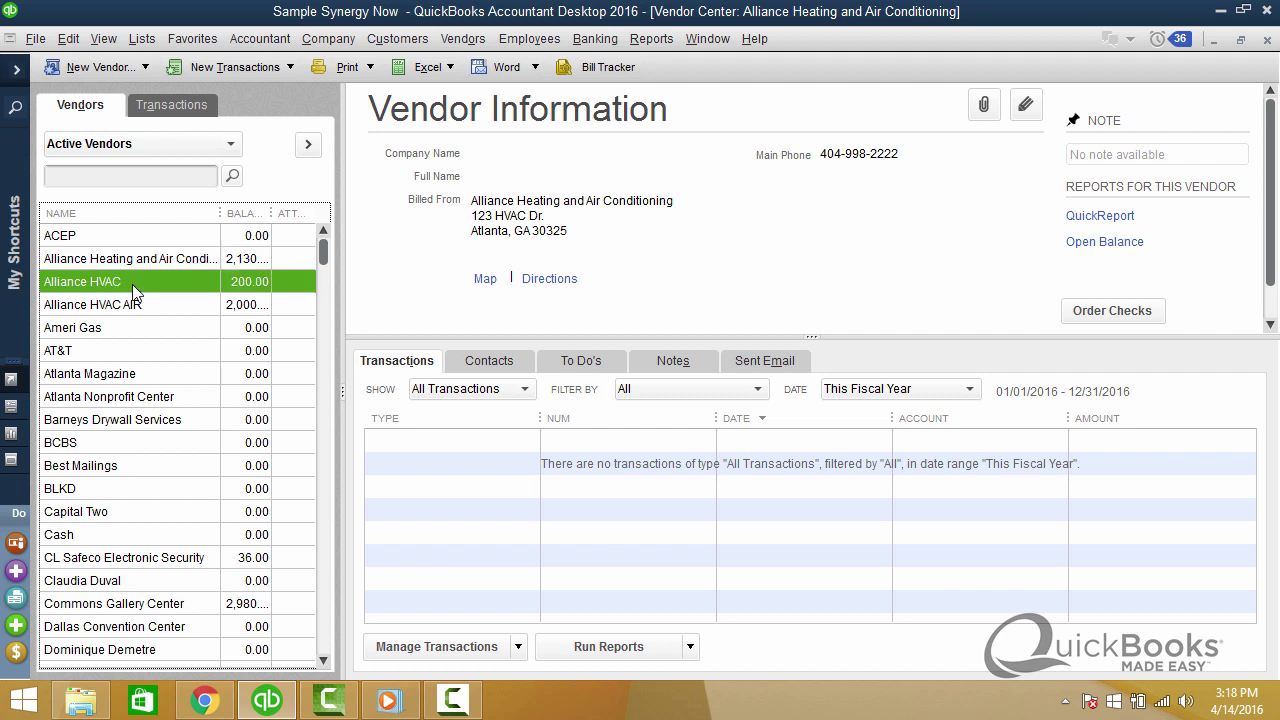
double_click(134, 284)
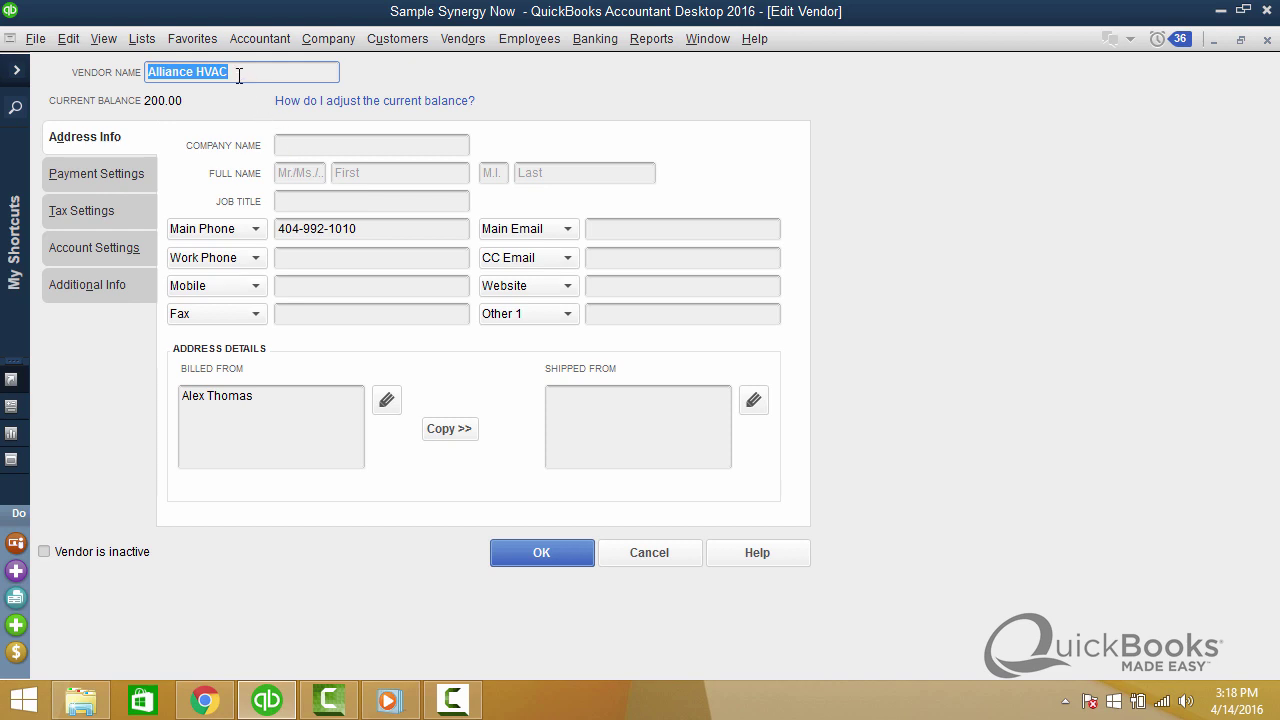
left_click_drag(232, 75, 139, 66)
left_click(228, 71)
key("BackSpace")
key("BackSpace")
key("BackSpace")
type("eatin")
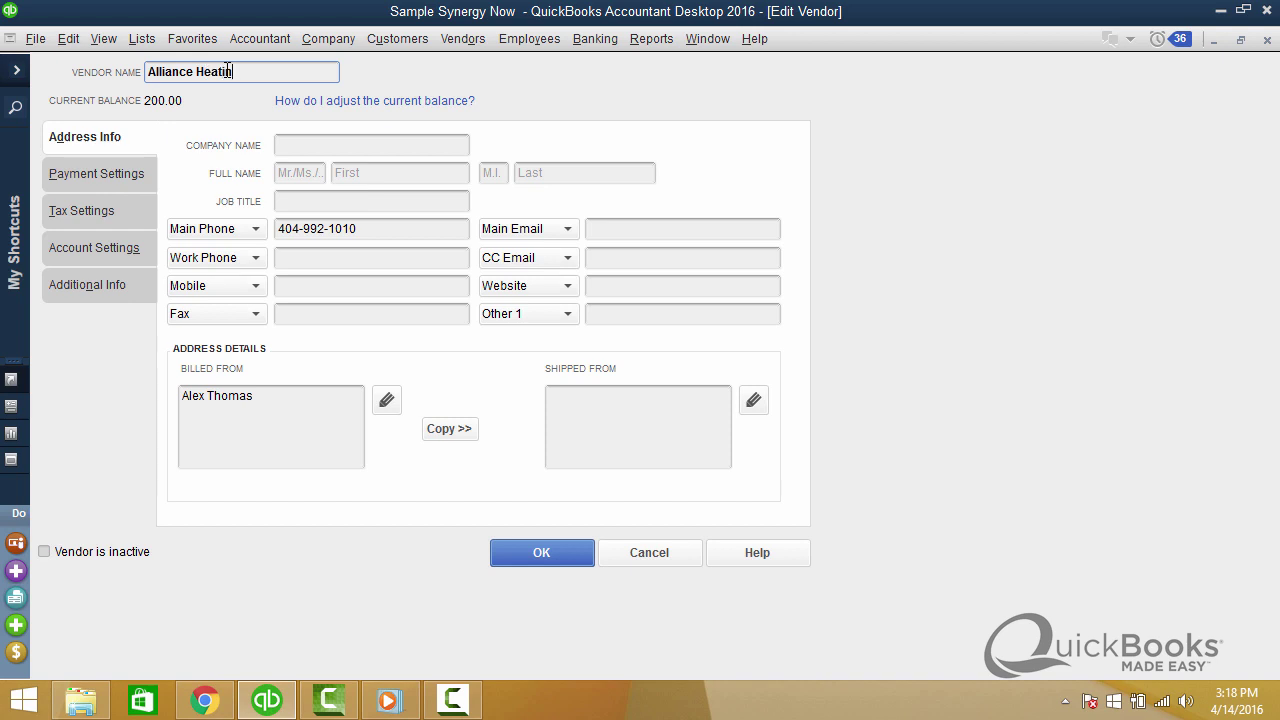
type("g and Airconditioning")
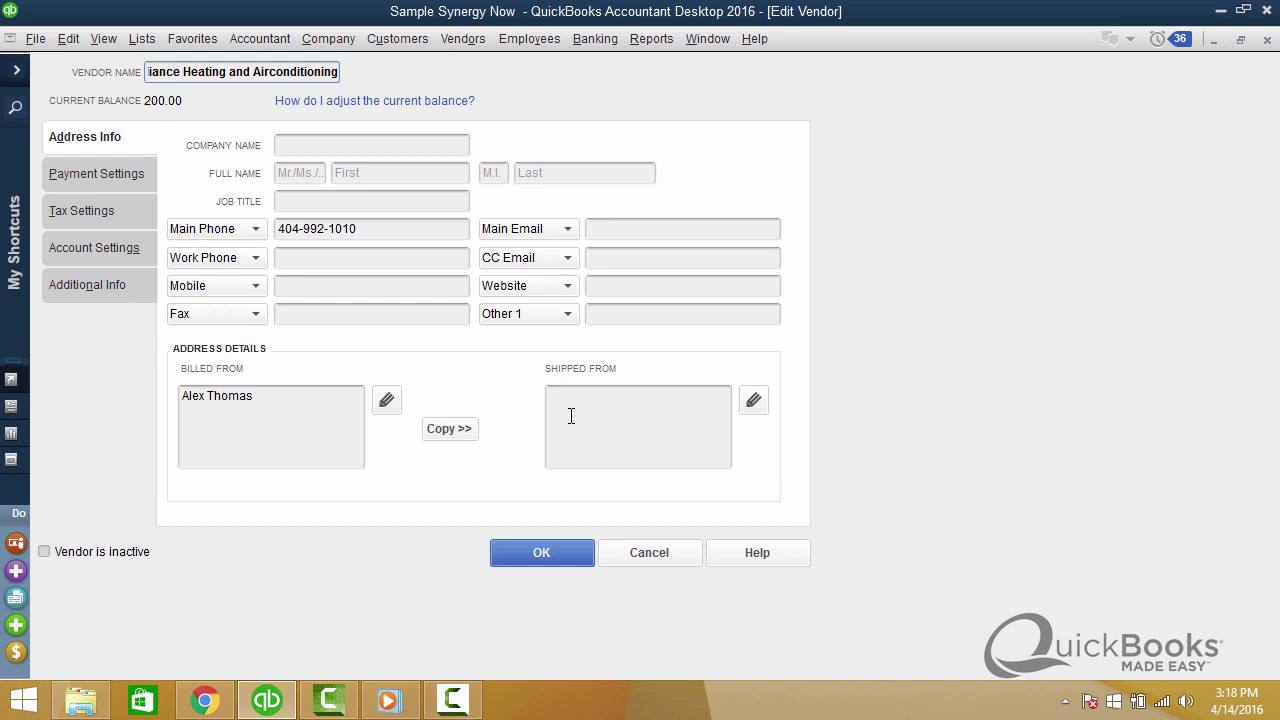
left_click(543, 553)
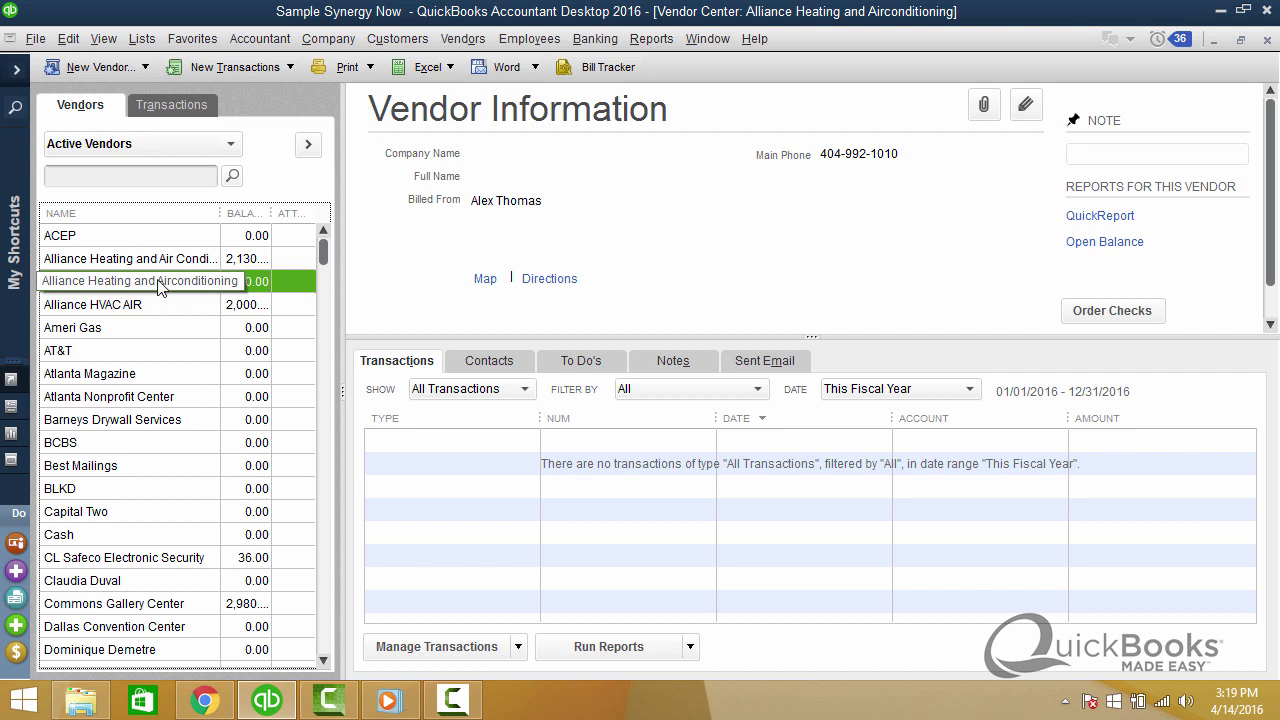
Check the original and renamed vendor records, widening the Name column to show full names.
left_click(148, 258)
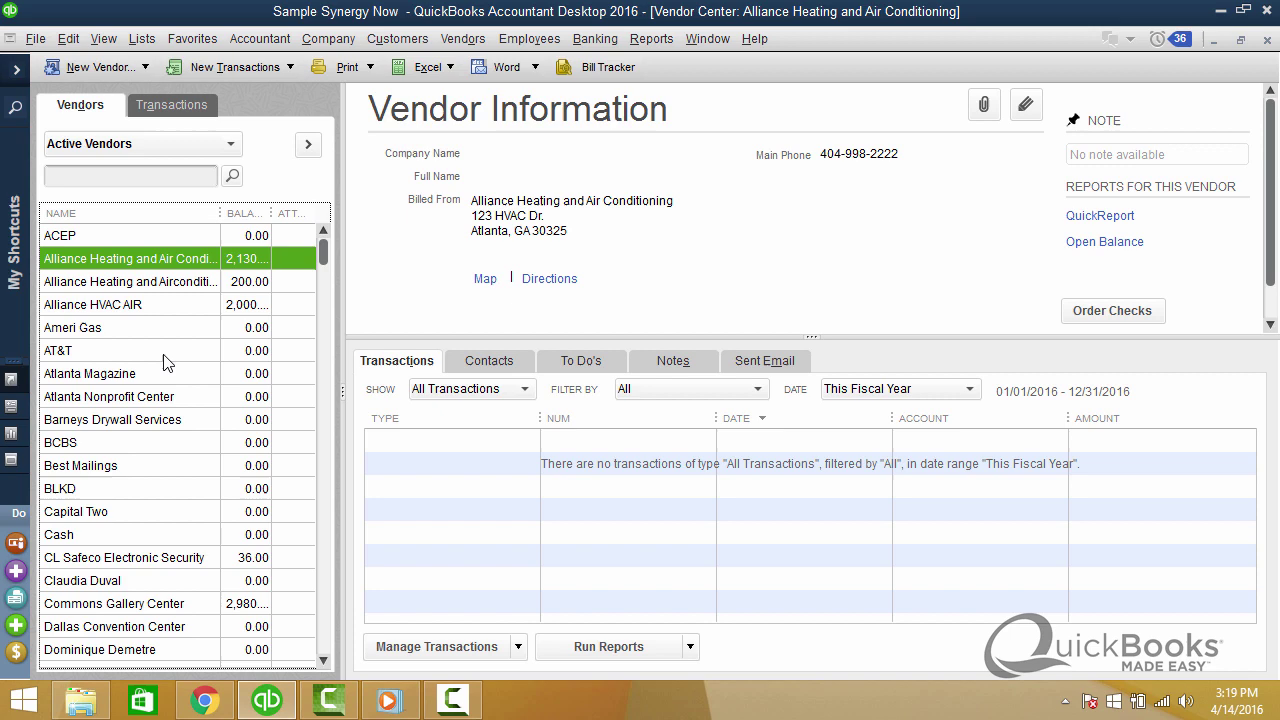
left_click(146, 281)
double_click(146, 281)
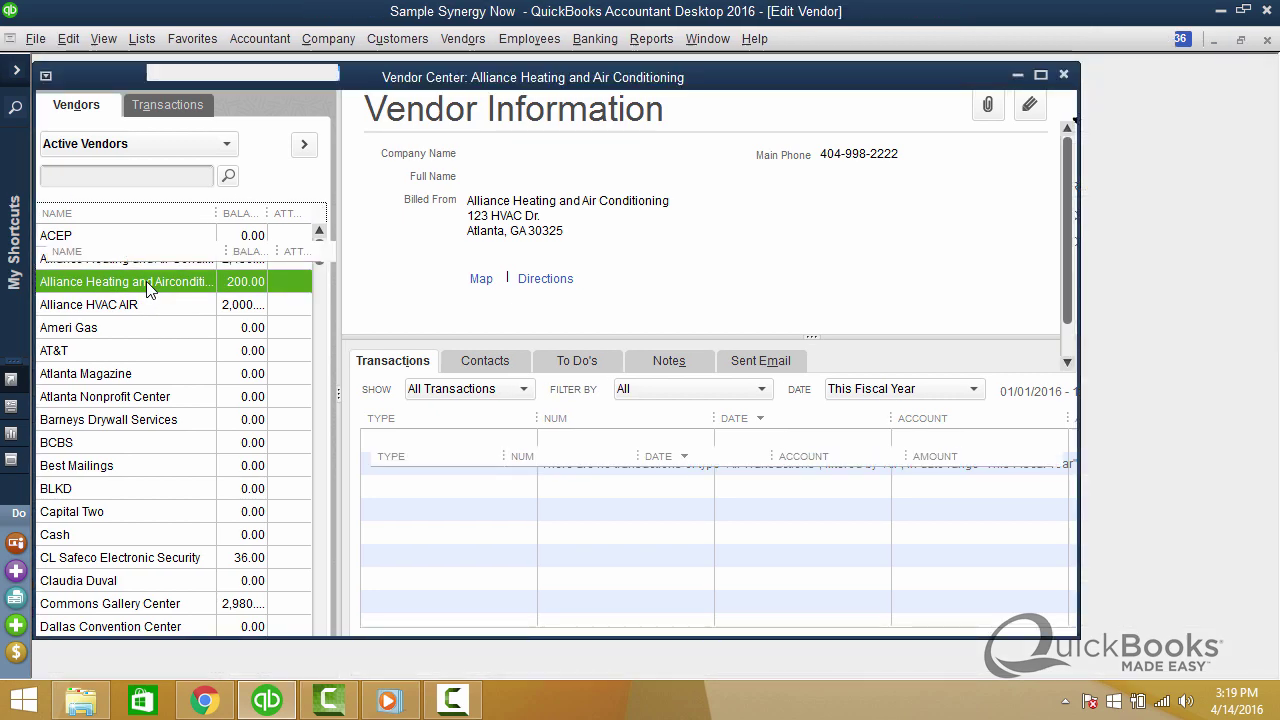
key("Escape")
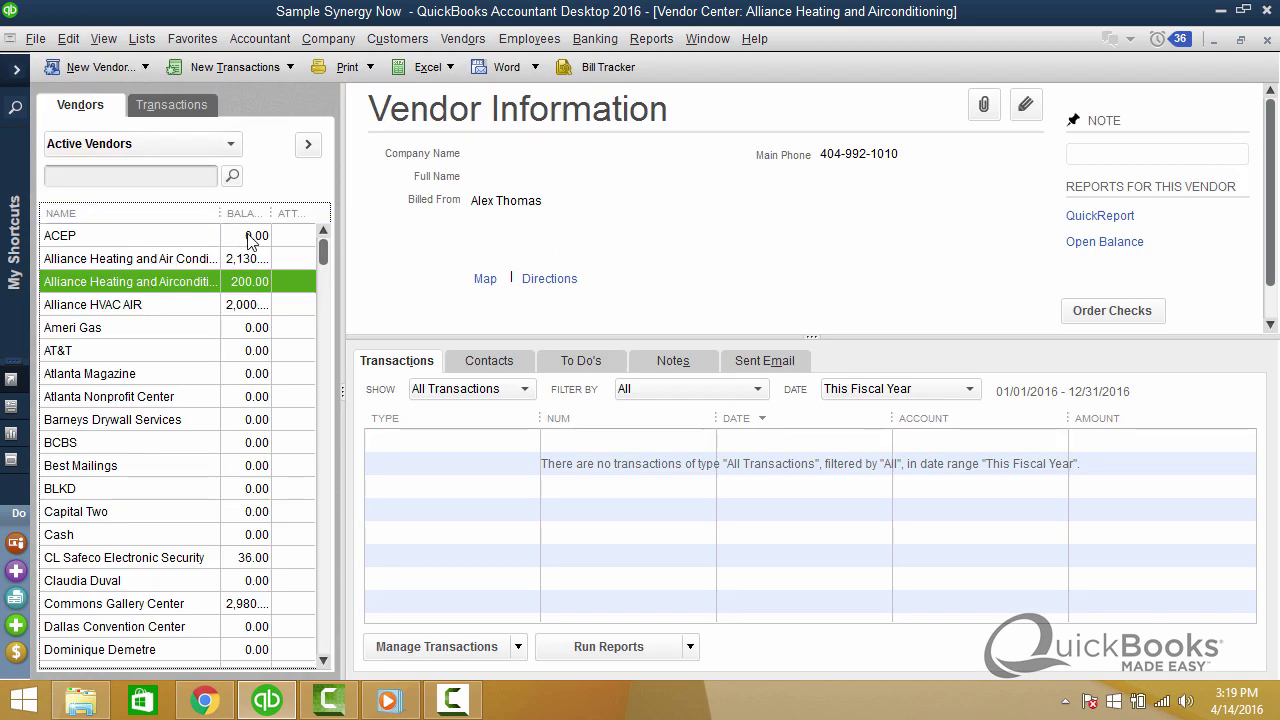
left_click_drag(220, 215, 242, 215)
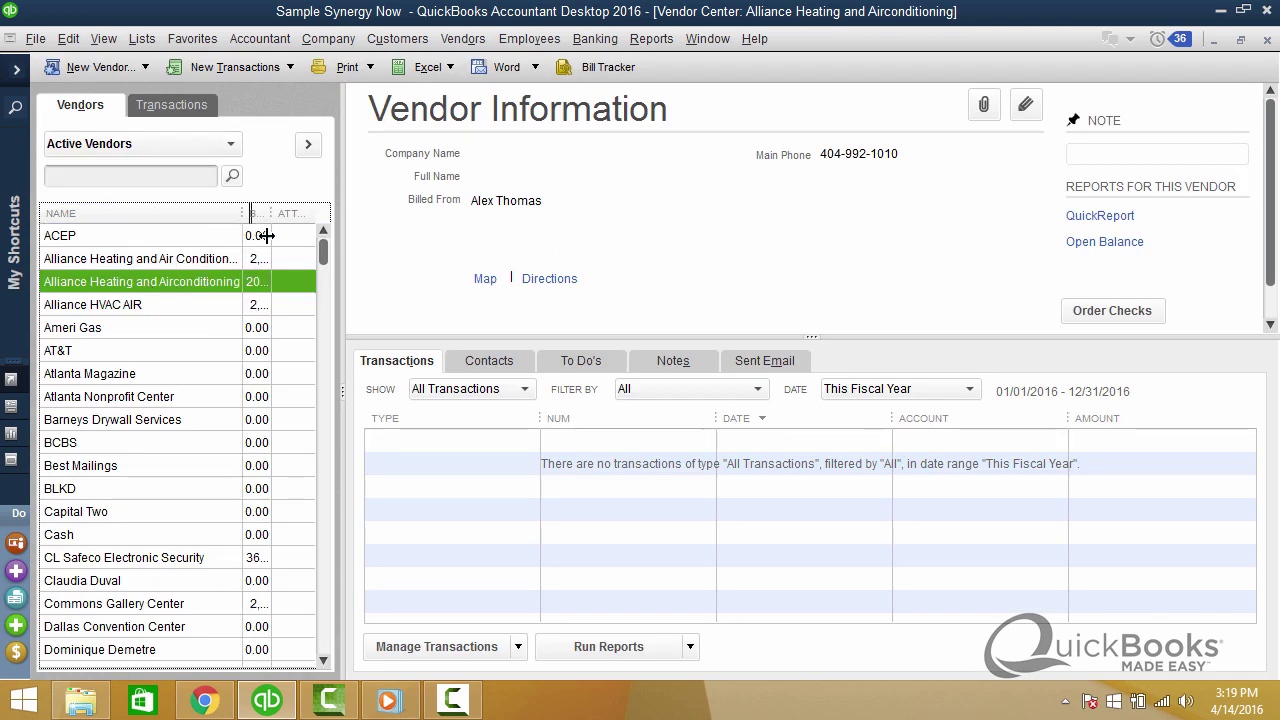
Edit the renamed vendor so its name reads exactly 'Alliance Heating and Air Conditioning'.
double_click(172, 284)
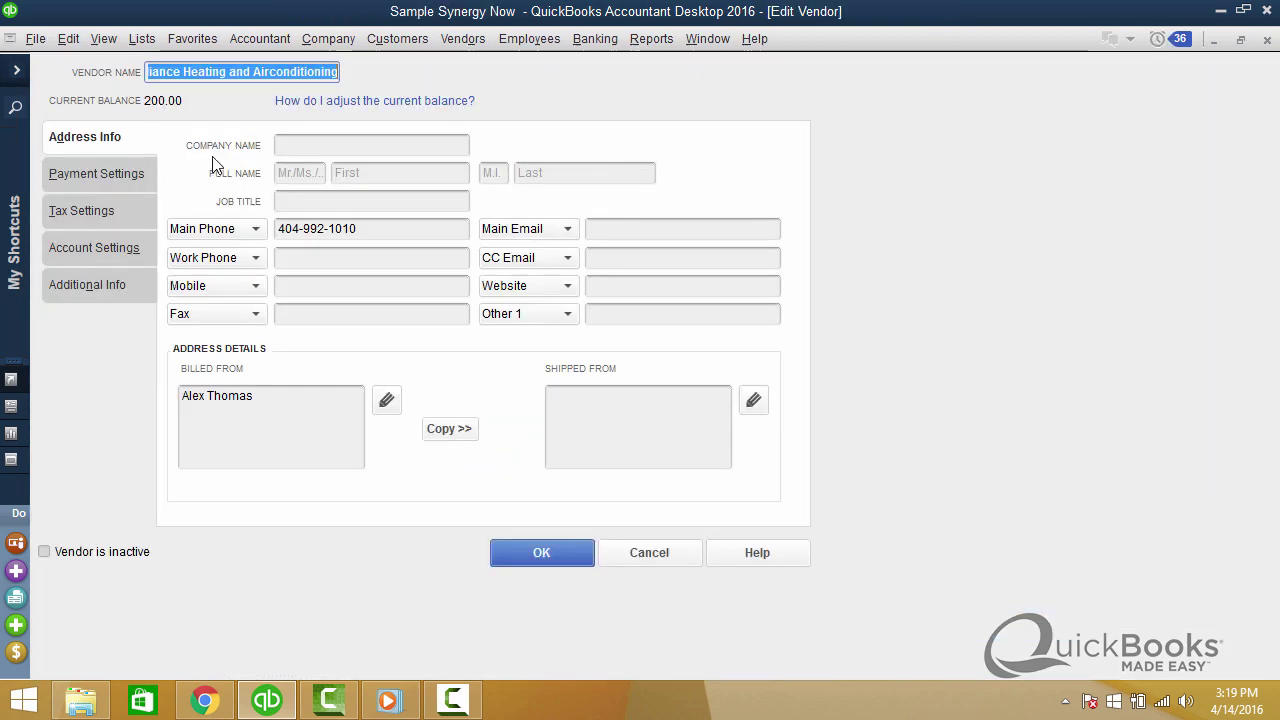
left_click(270, 72)
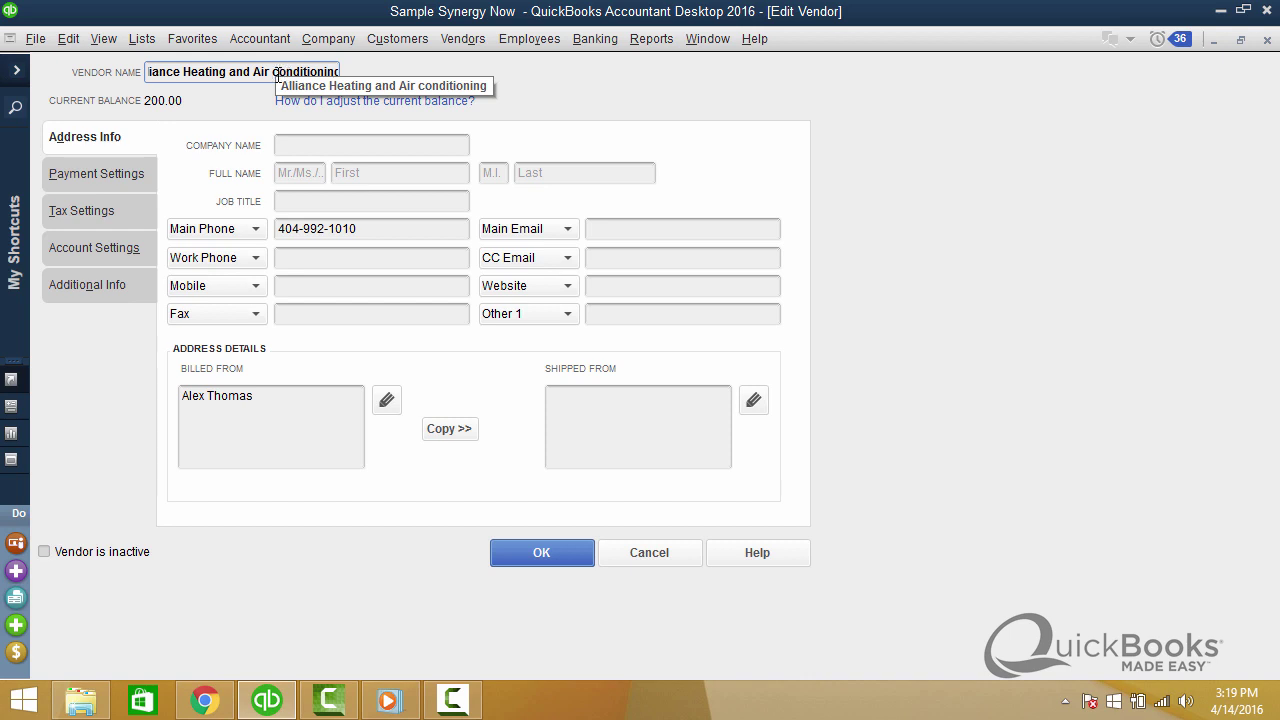
left_click(278, 72)
key("Delete")
type("C")
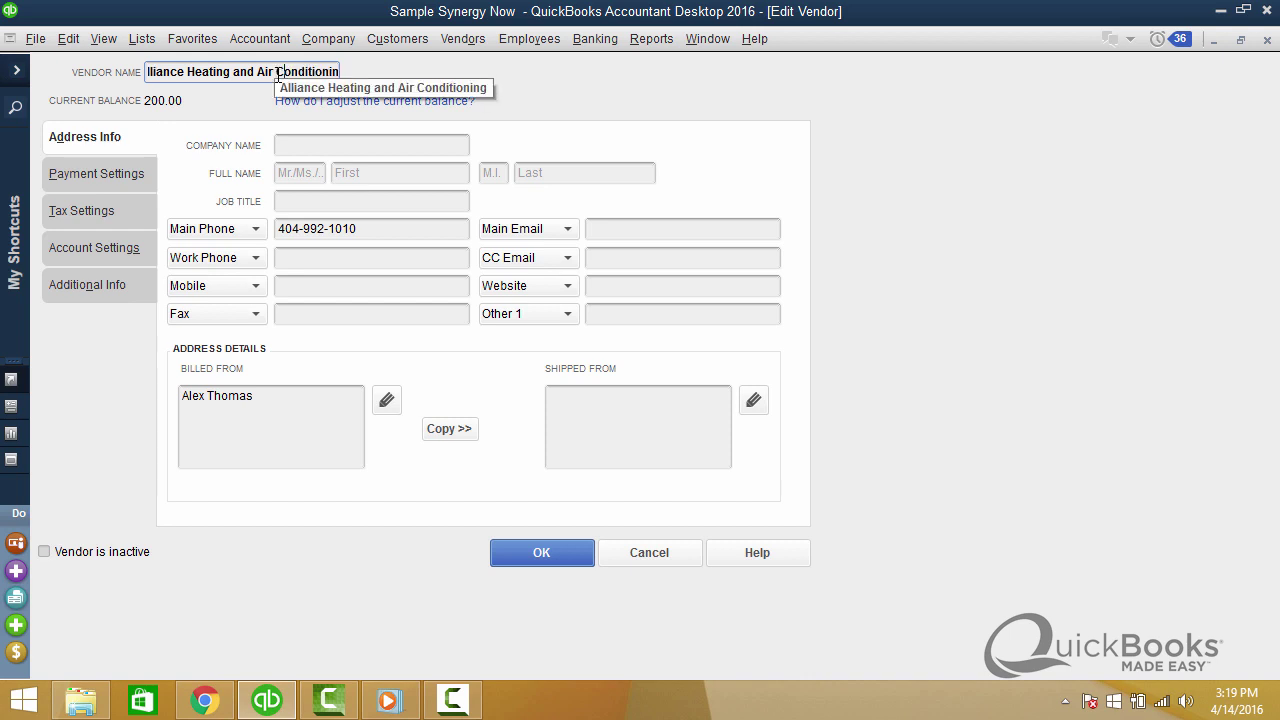
Save the matching name, accept the merge, and confirm with the closing-date password.
left_click(531, 555)
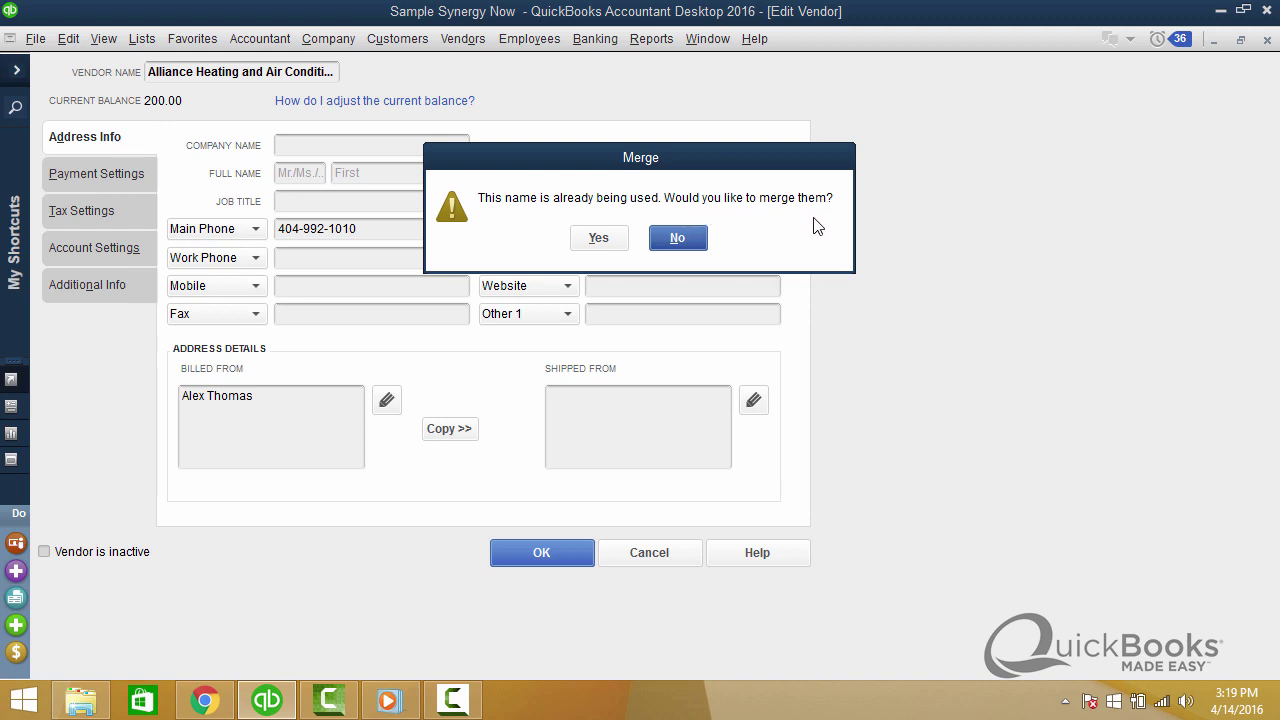
left_click(600, 238)
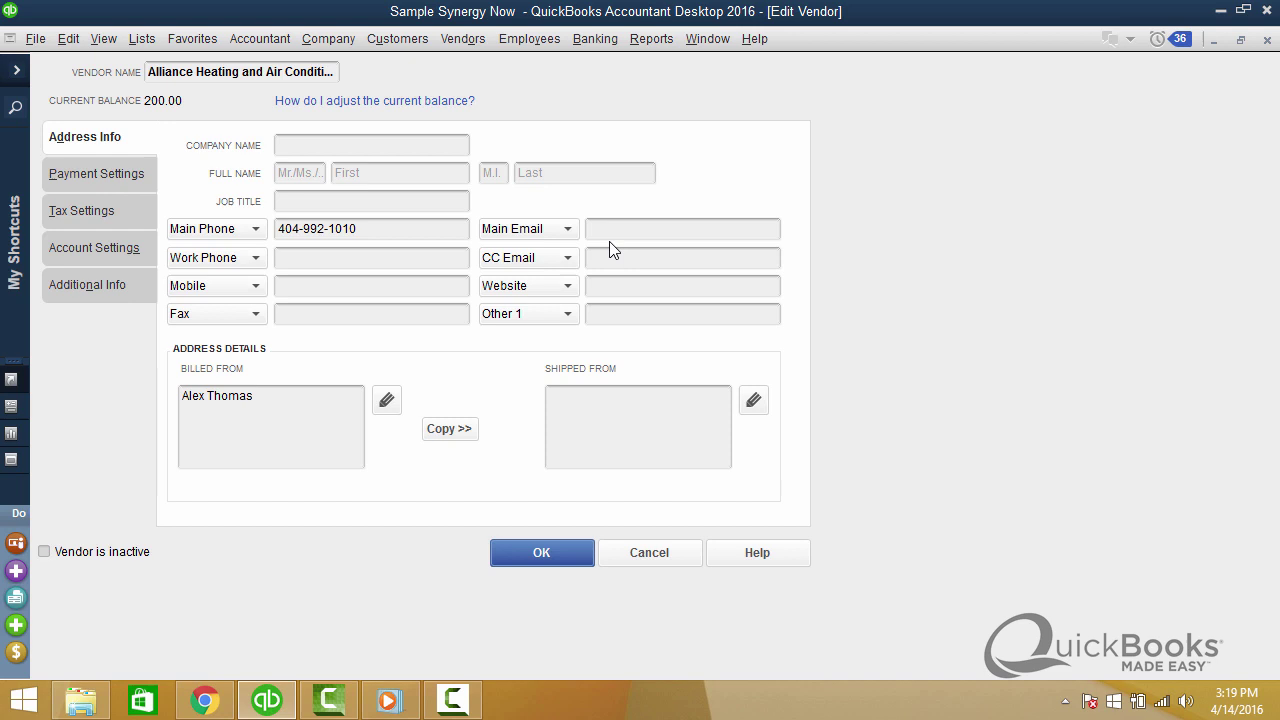
type("•••")
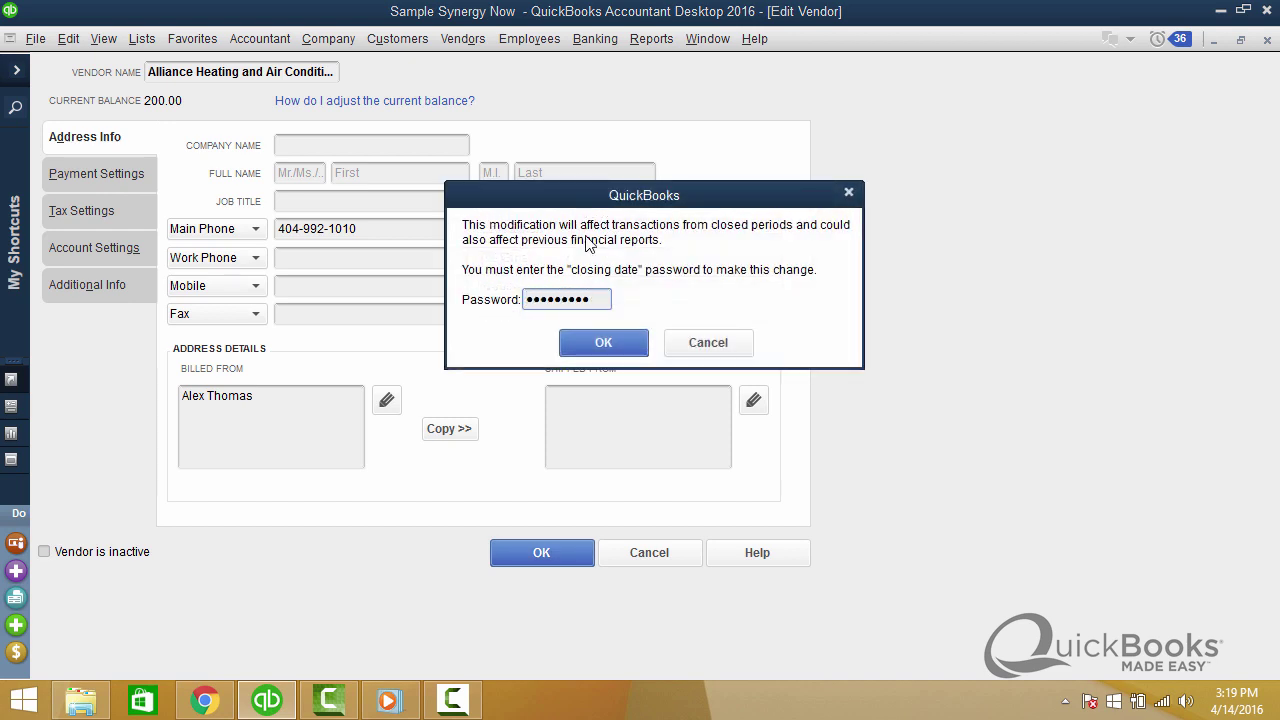
left_click(604, 343)
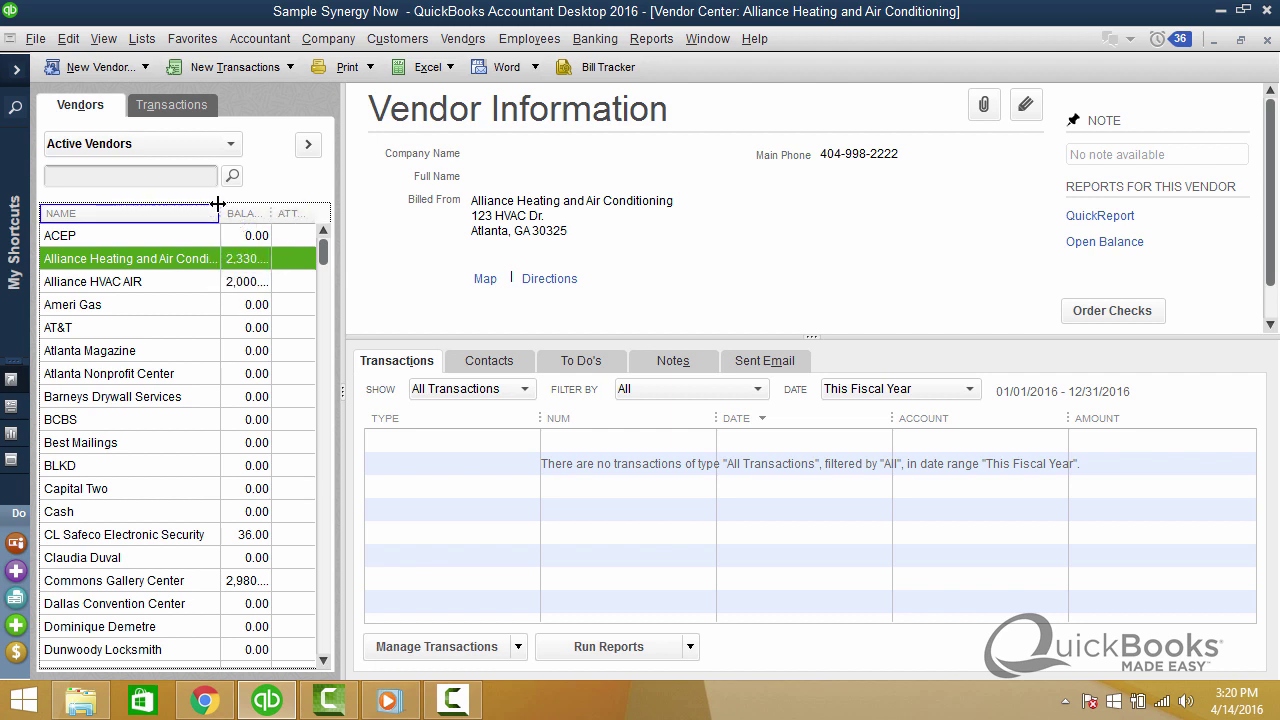
left_click_drag(219, 206, 194, 206)
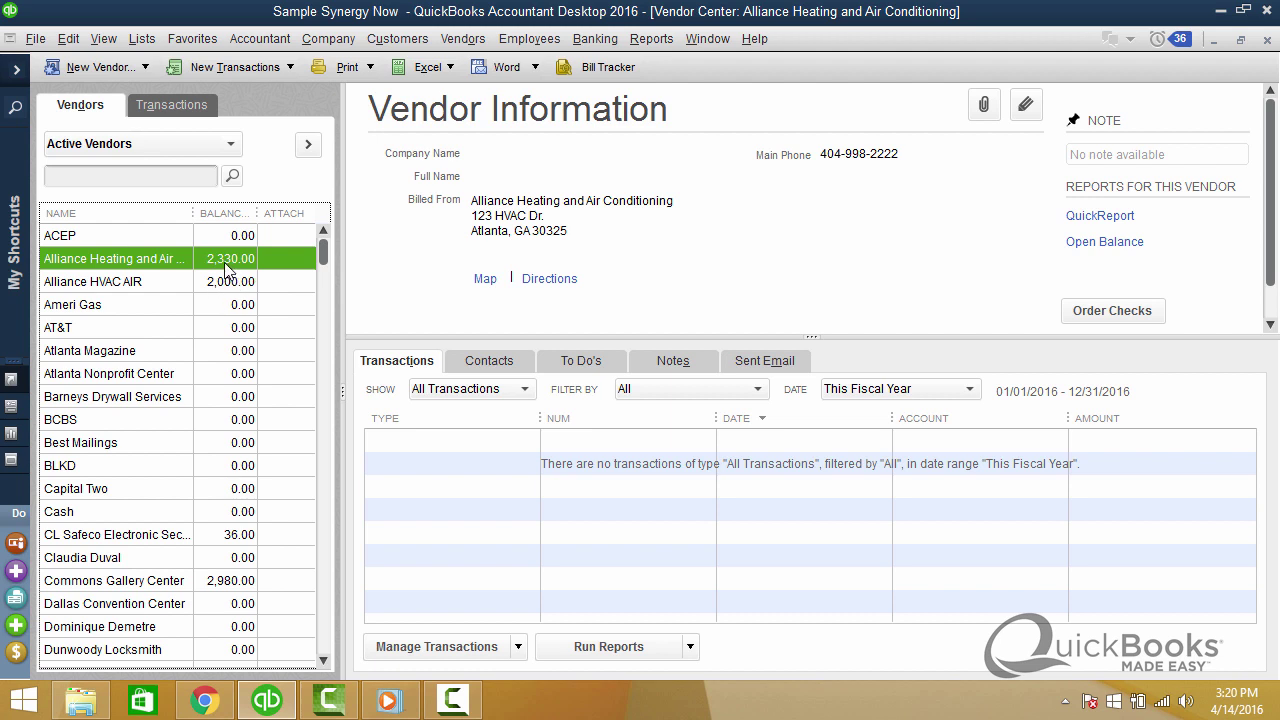
left_click(153, 280)
left_click(153, 260)
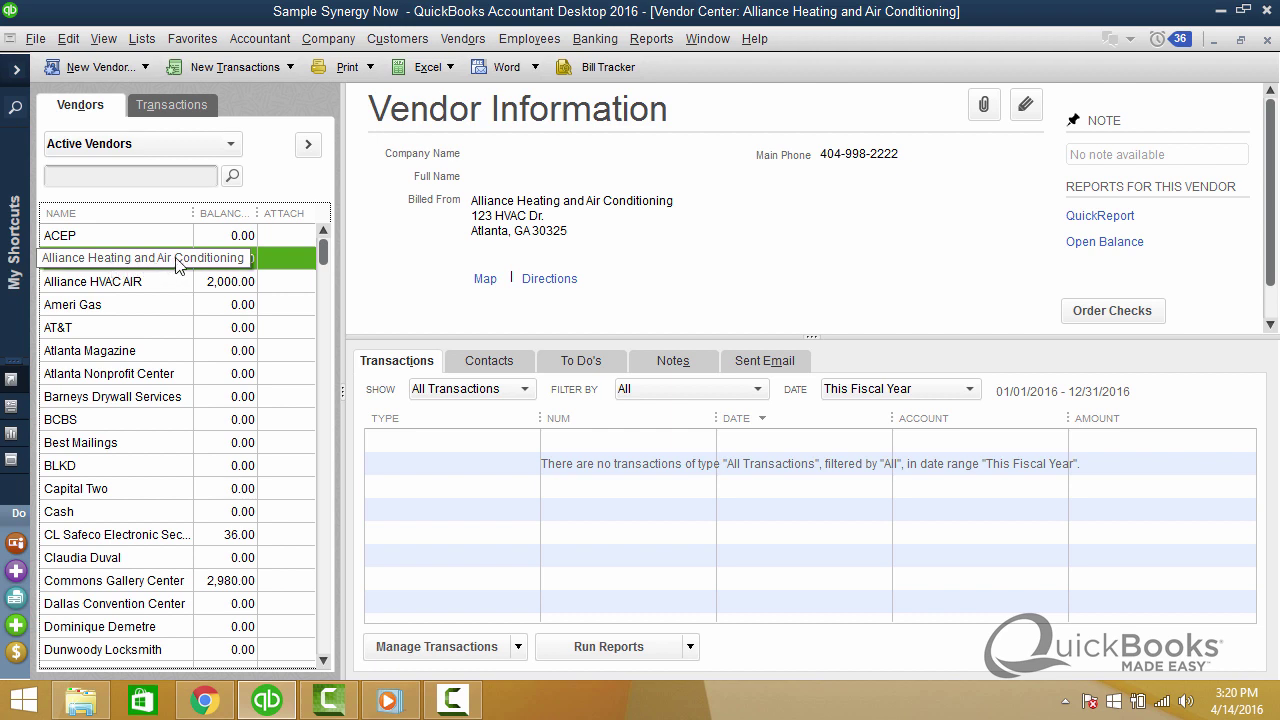
left_click(163, 280)
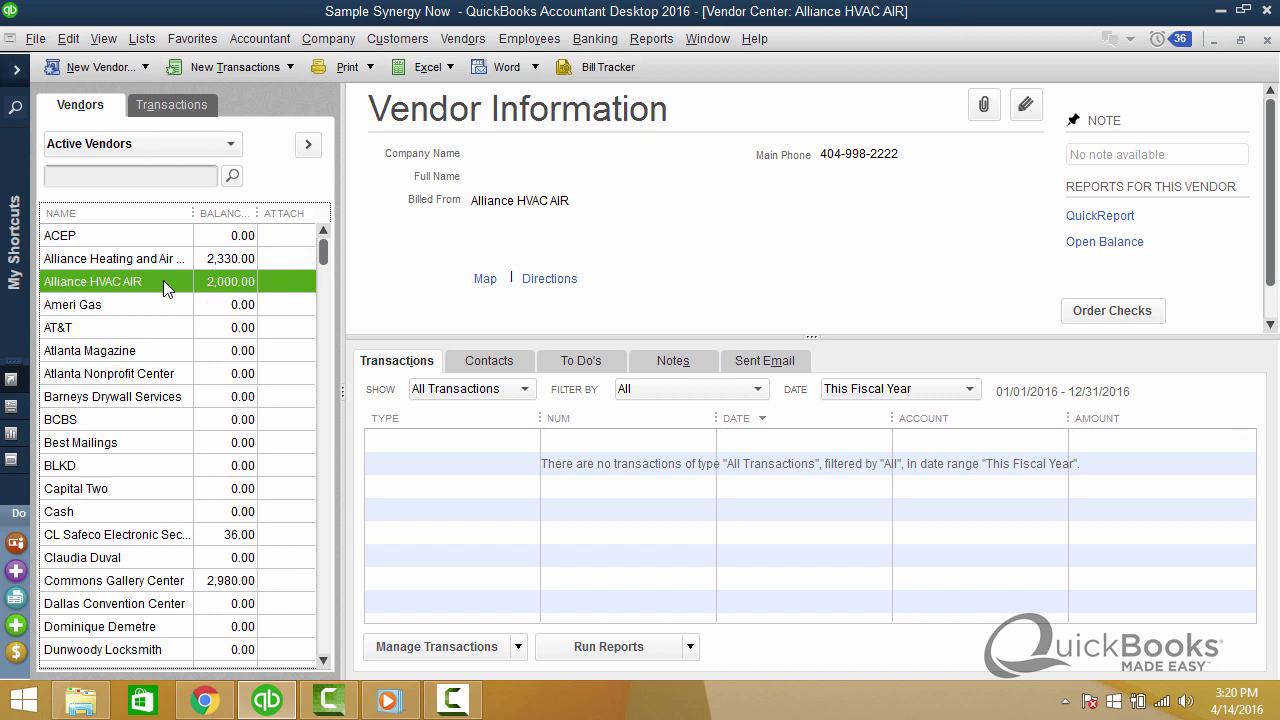
double_click(166, 284)
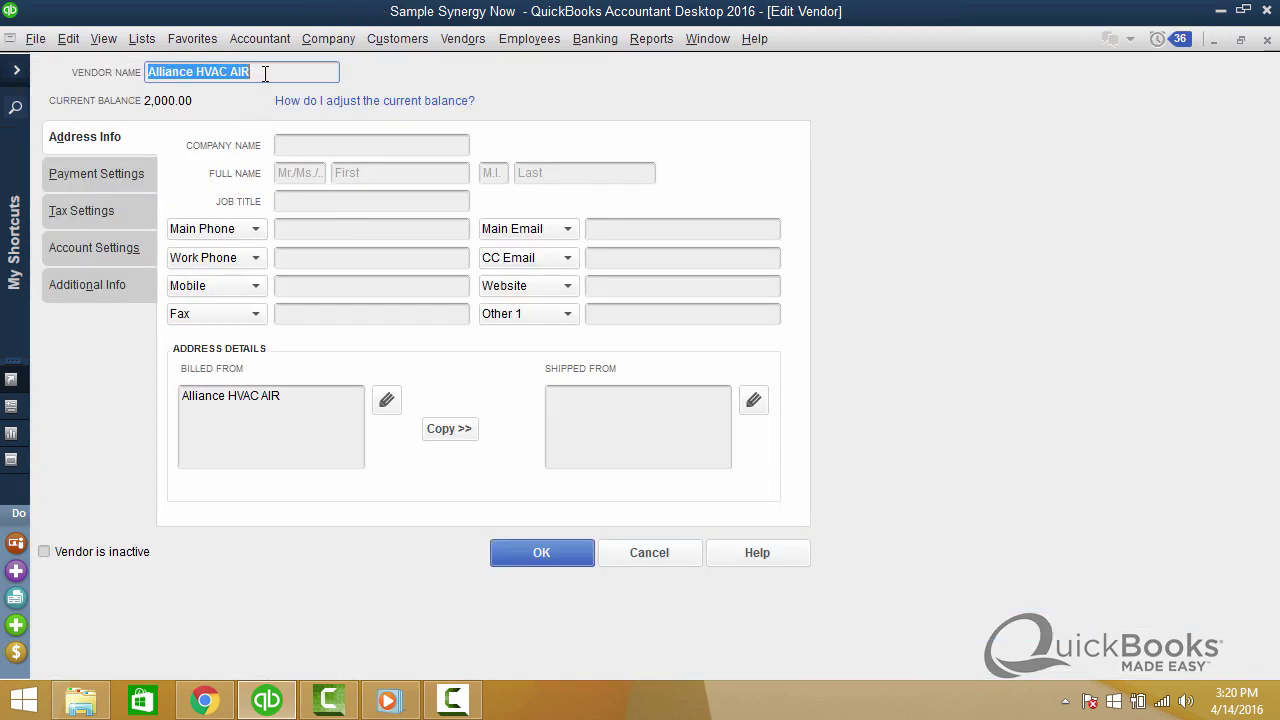
type("skncsnjbbsnfbsmnd")
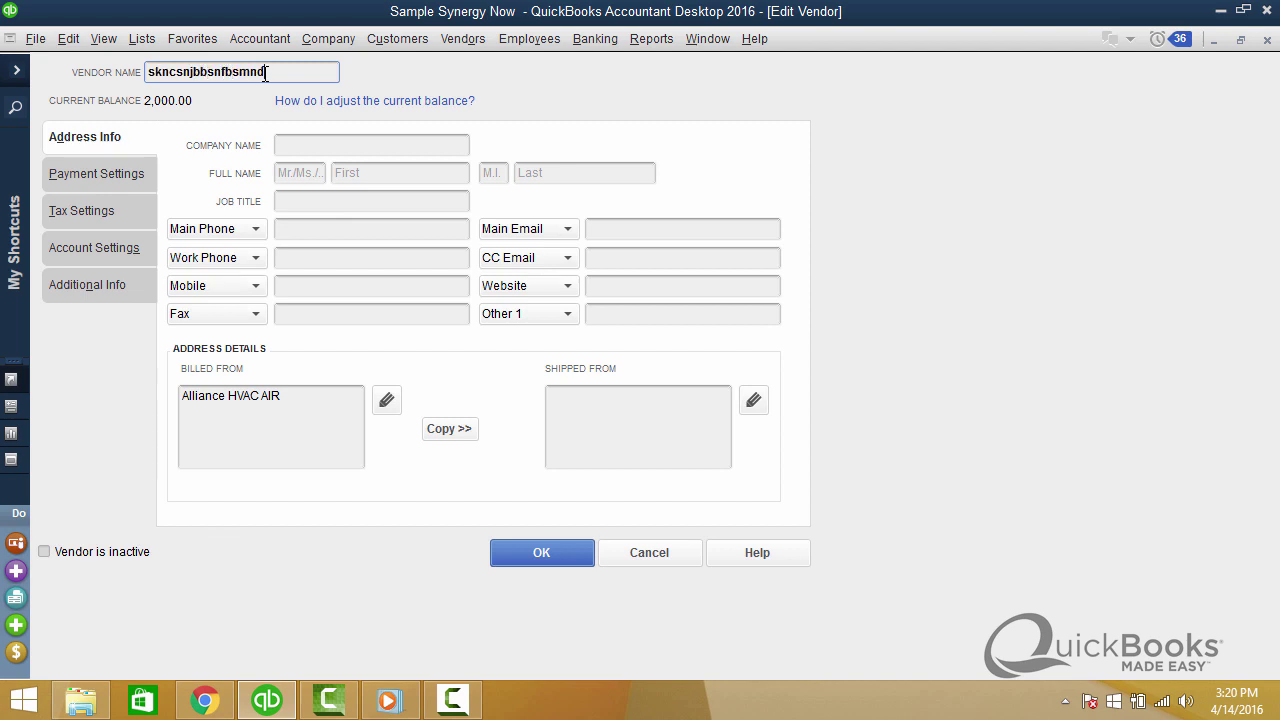
left_click(624, 552)
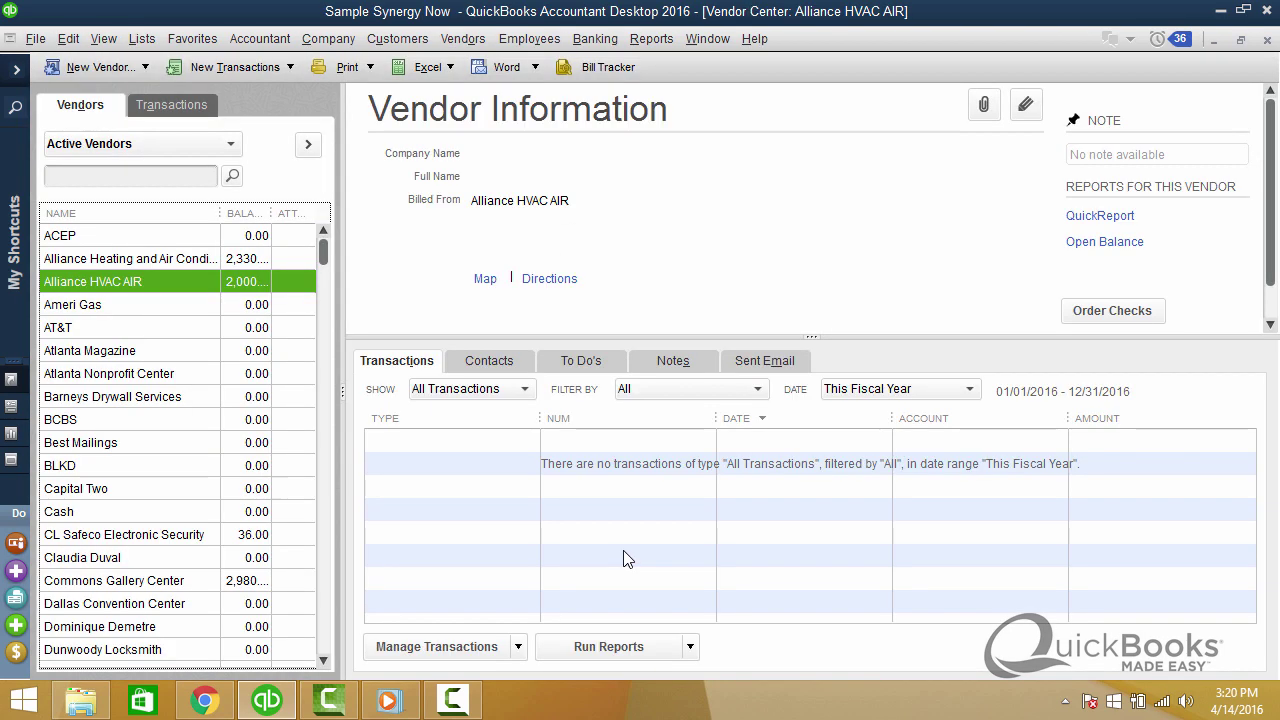
Paste 'Alliance Heating and Air Conditioning' over the Alliance HVAC AIR vendor name.
double_click(176, 259)
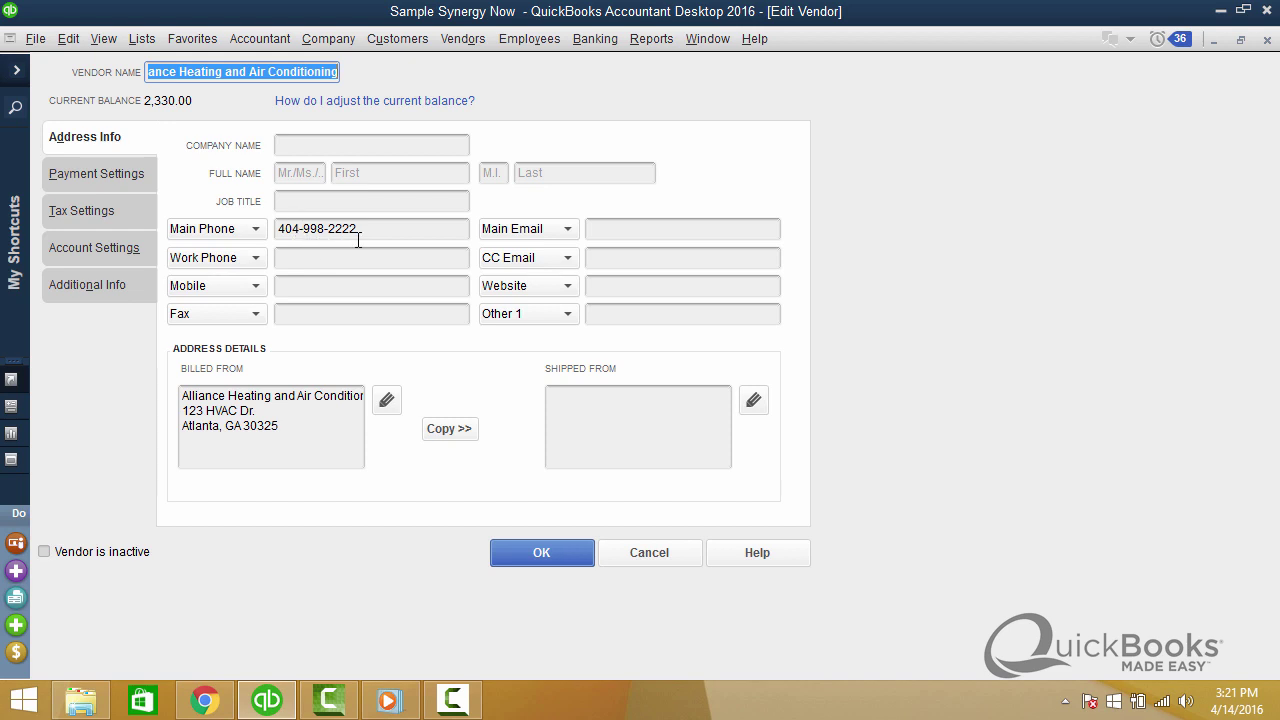
left_click(546, 551)
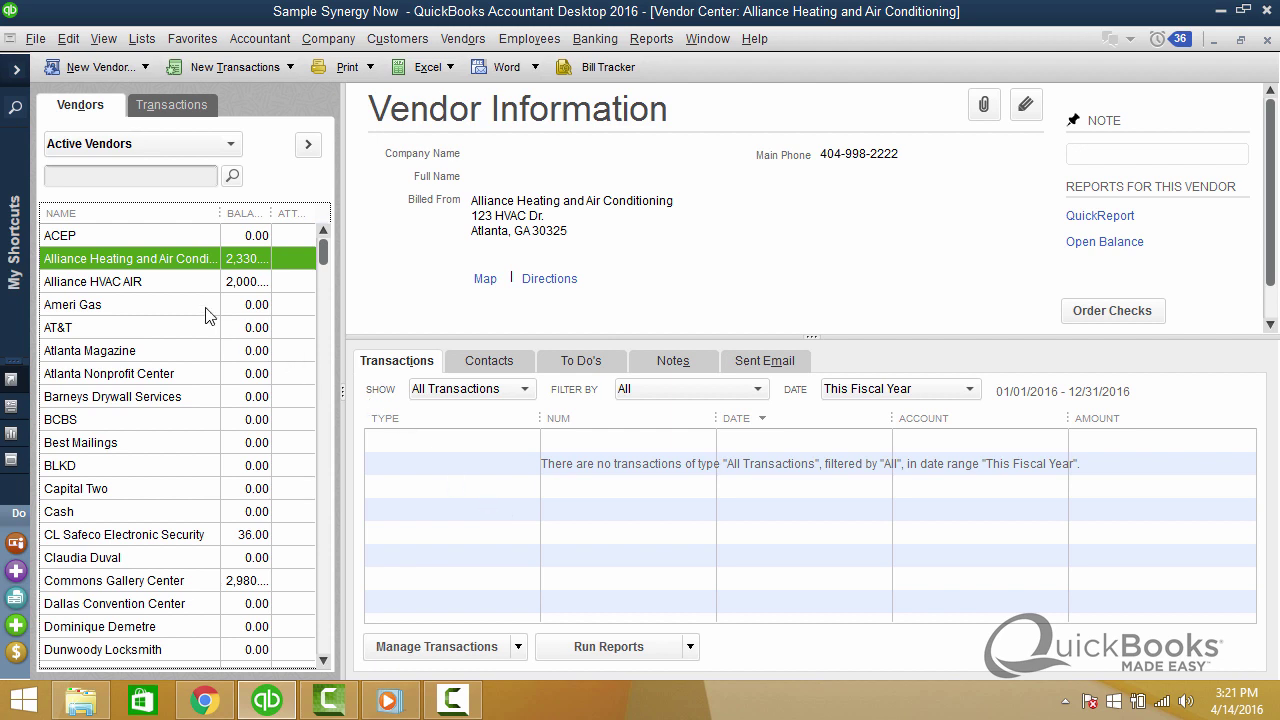
left_click(160, 281)
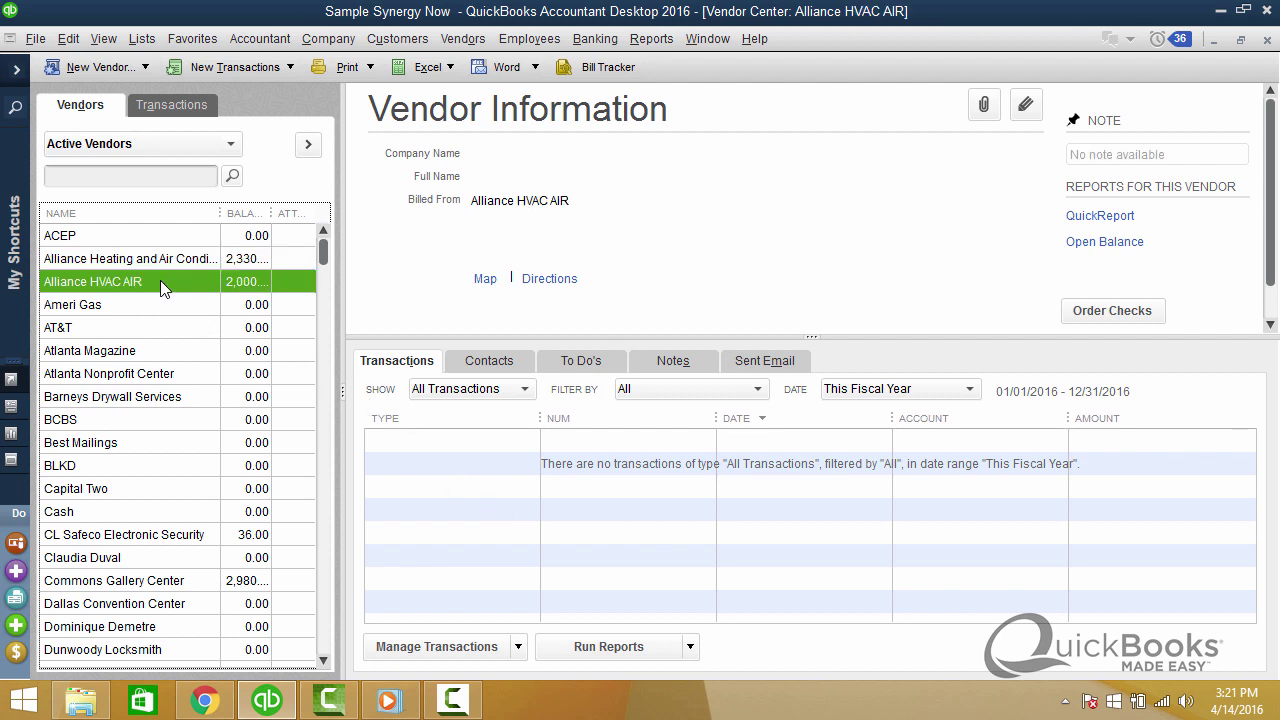
double_click(160, 281)
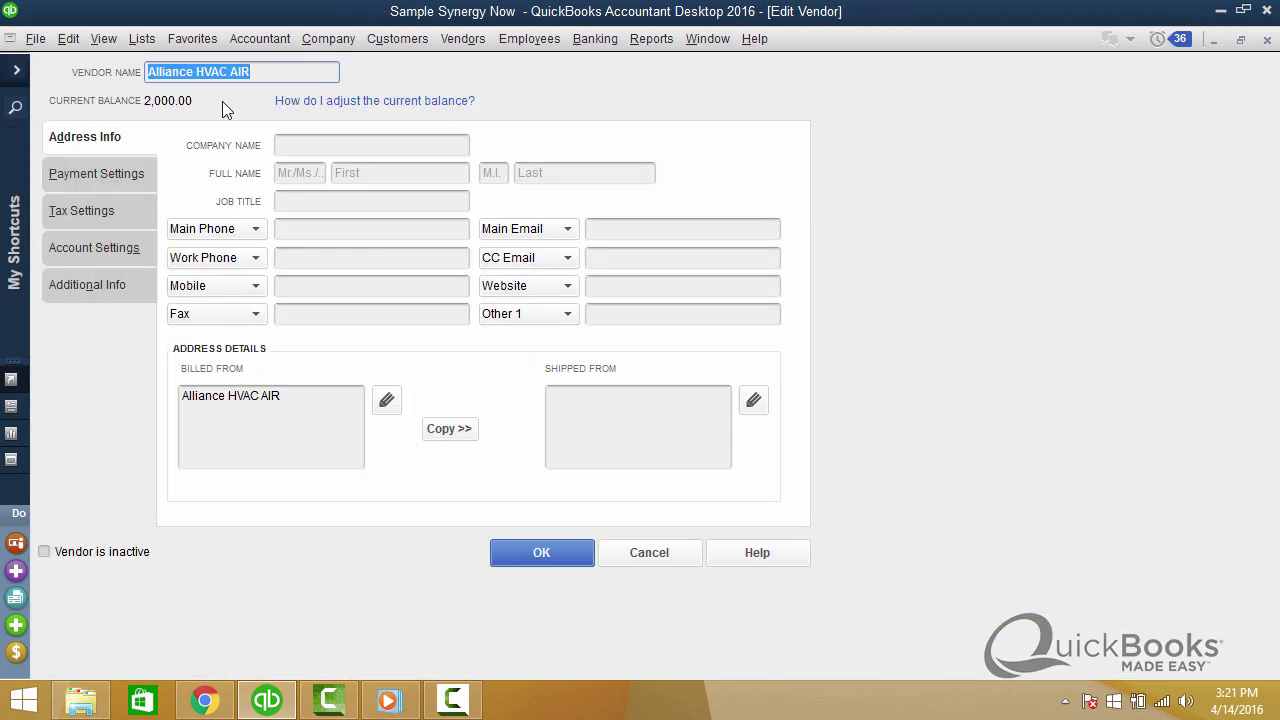
type("Alliance Heating and Air Conditioning")
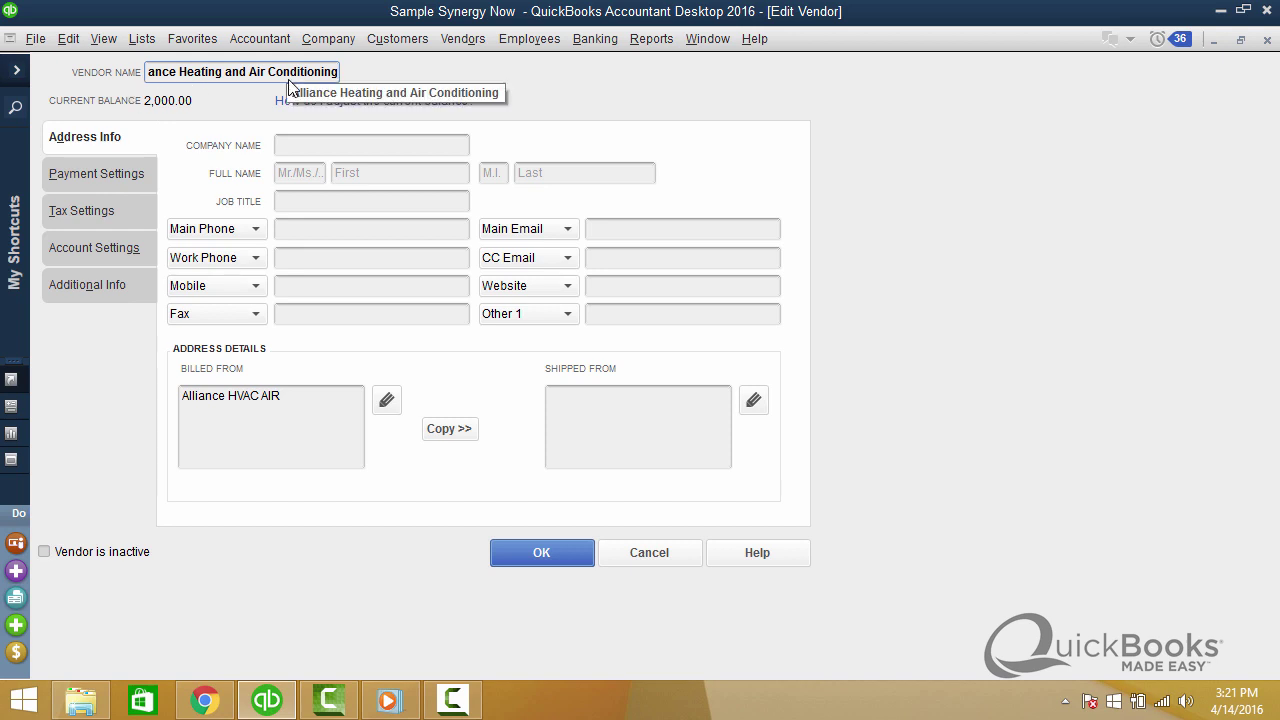
Restore the Edit Vendor window to normal size and move it beside the vendor list.
left_click(1240, 40)
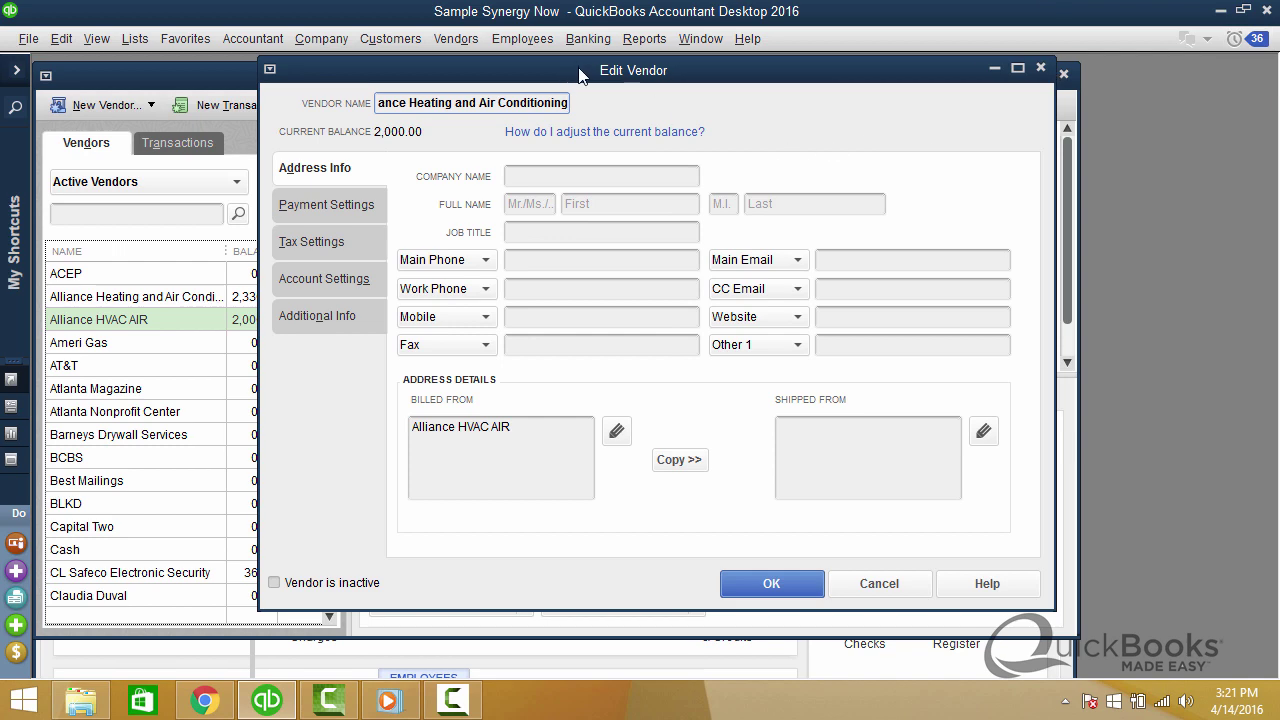
left_click_drag(580, 77, 680, 95)
left_click(305, 385)
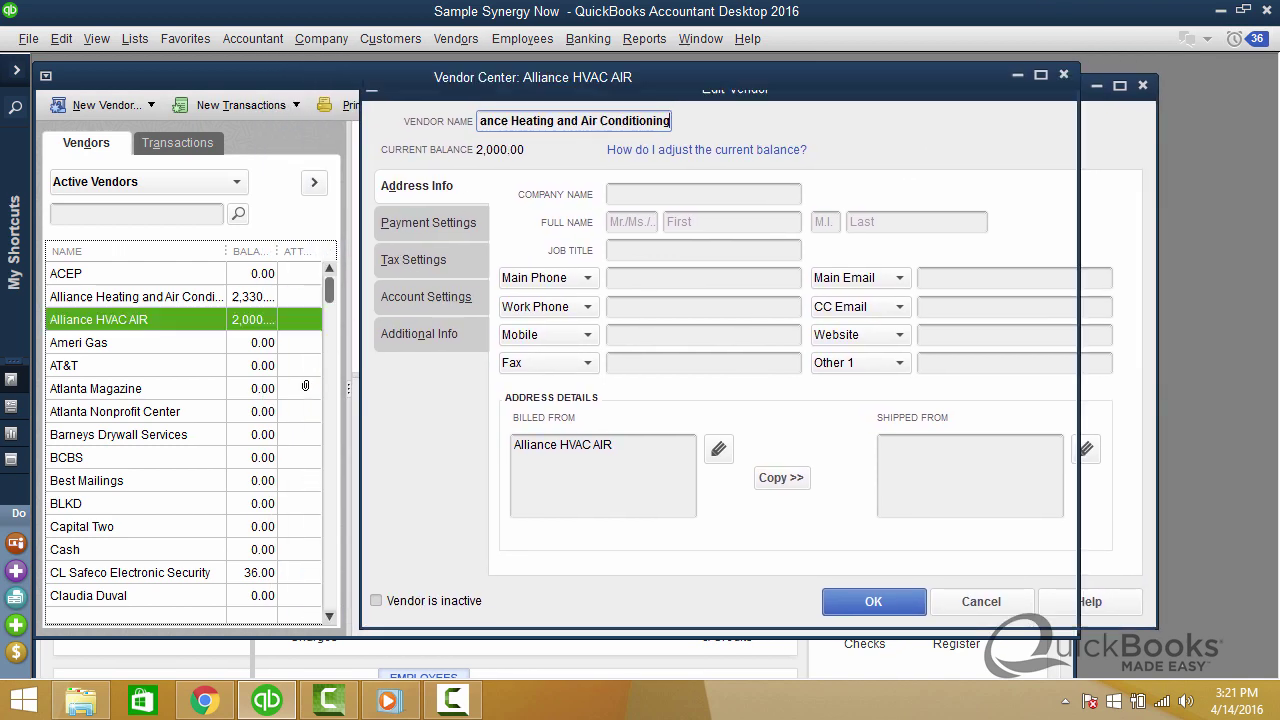
left_click(305, 386)
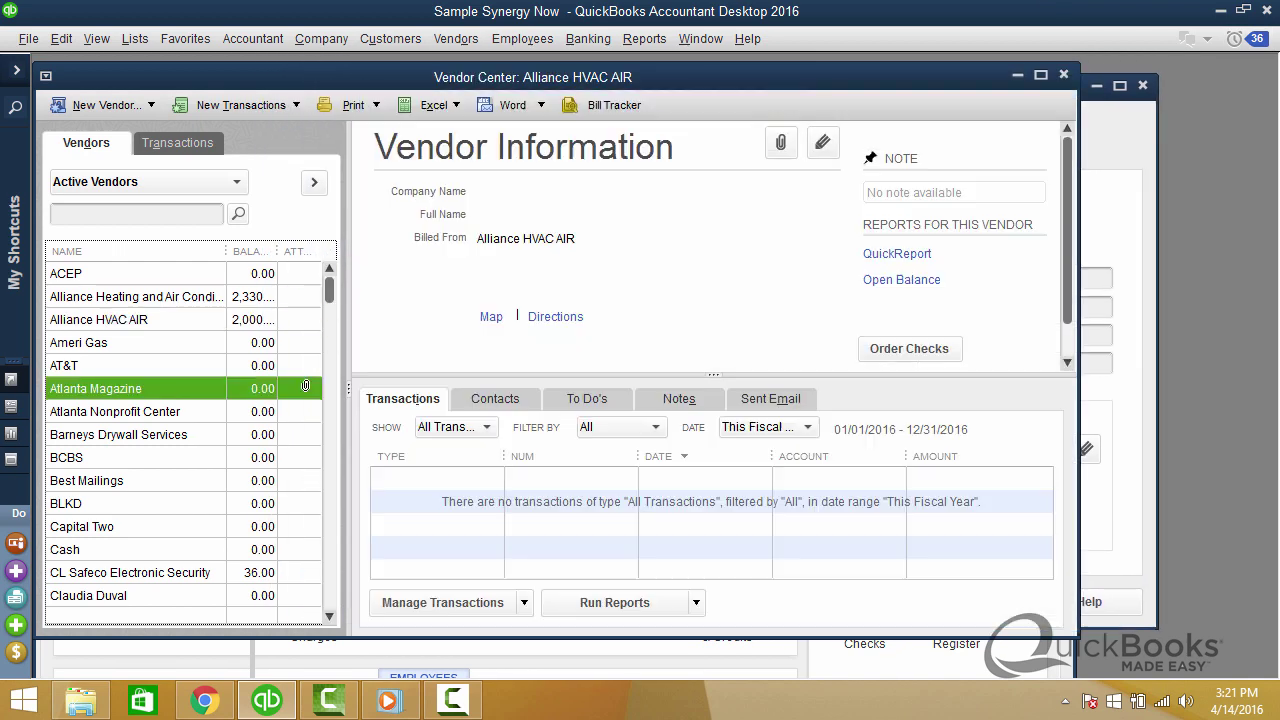
left_click(1117, 129)
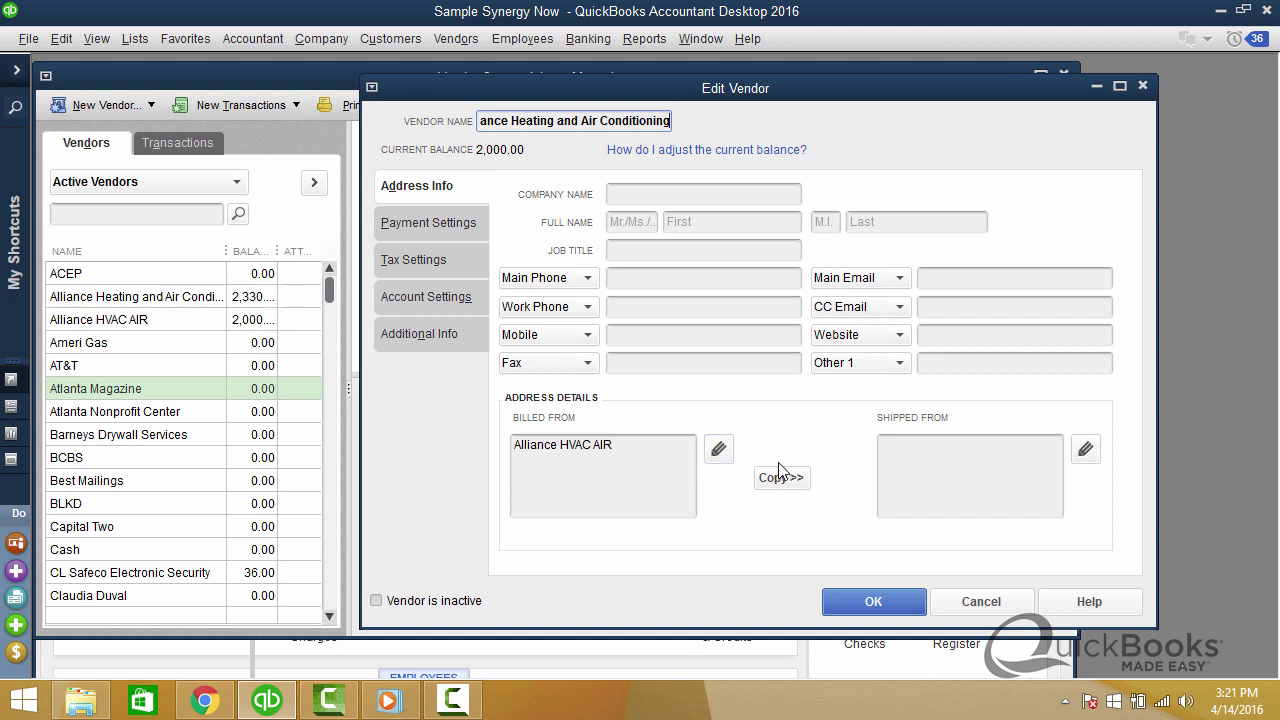
Save the renamed vendor, accept the merge, and confirm with the closing-date password.
left_click(866, 604)
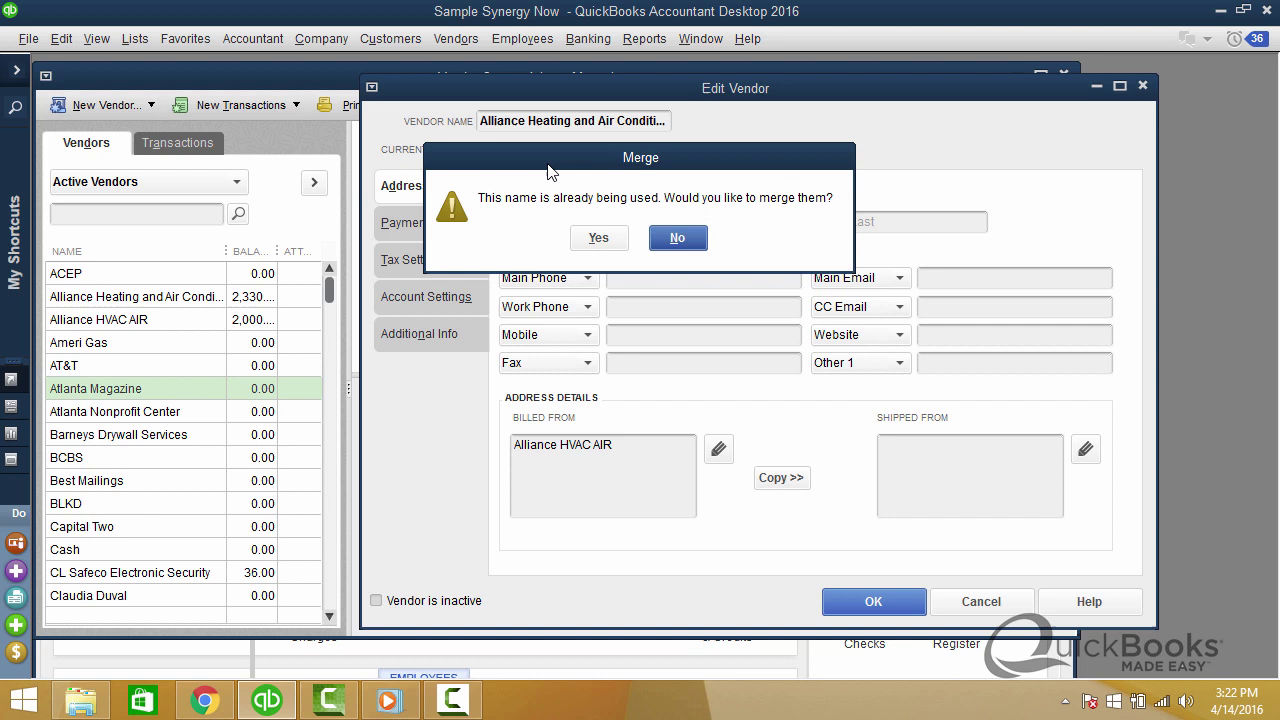
left_click_drag(690, 166, 864, 202)
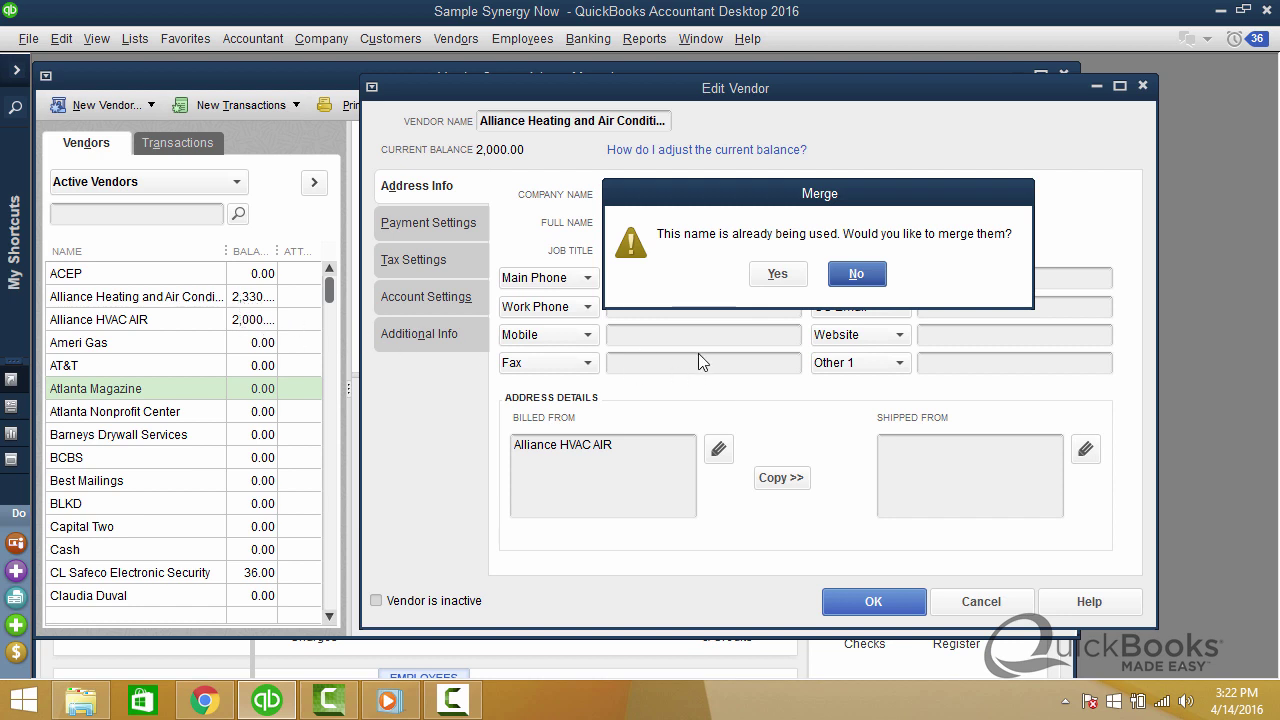
left_click(776, 282)
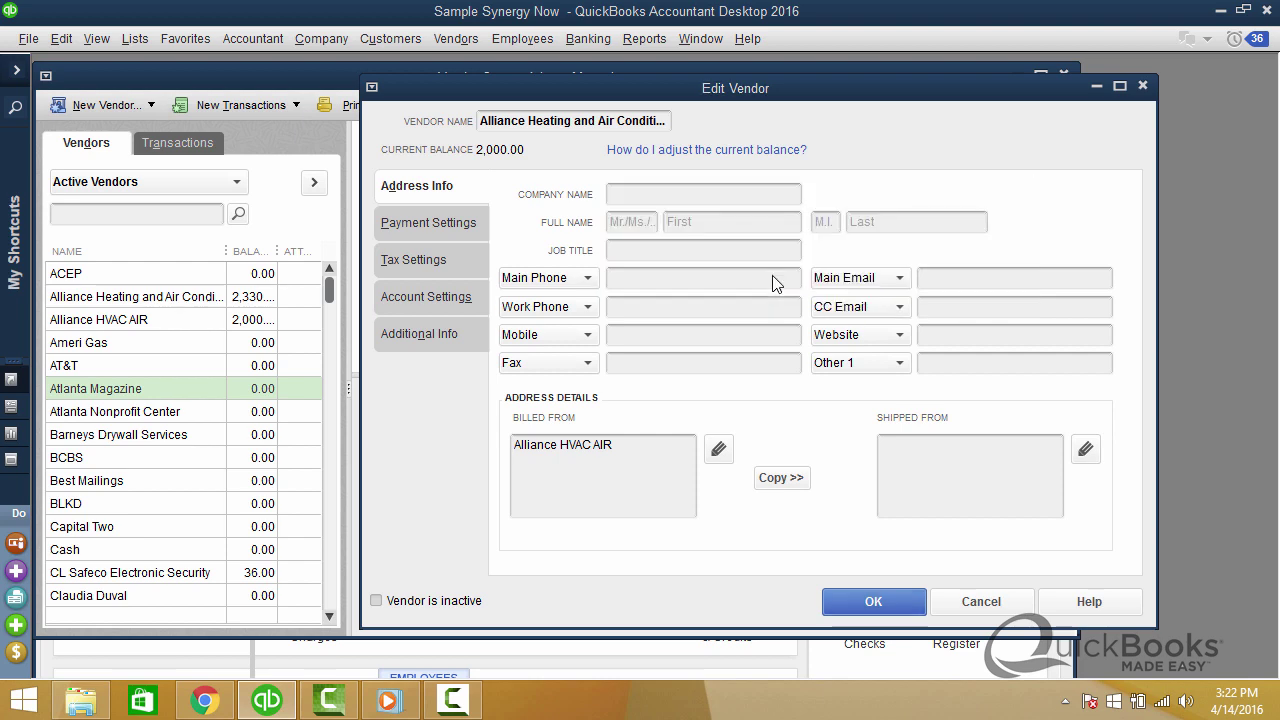
type("a***")
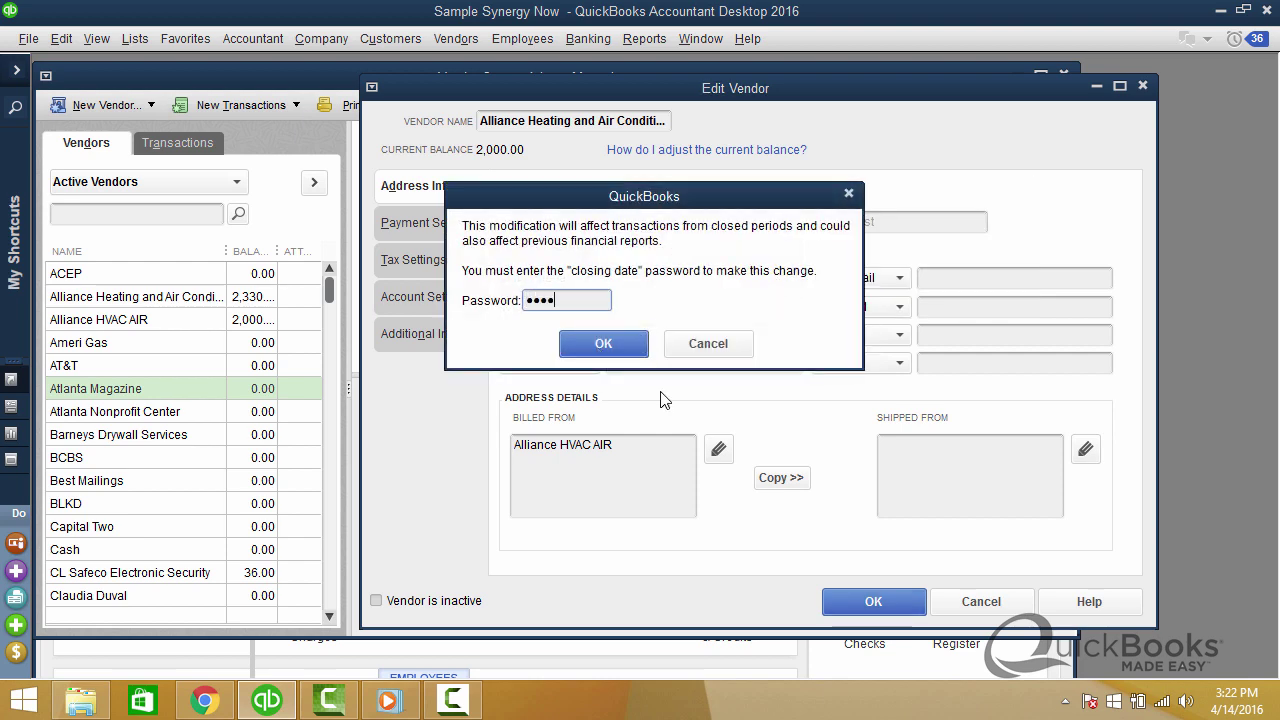
type("*****")
left_click(611, 345)
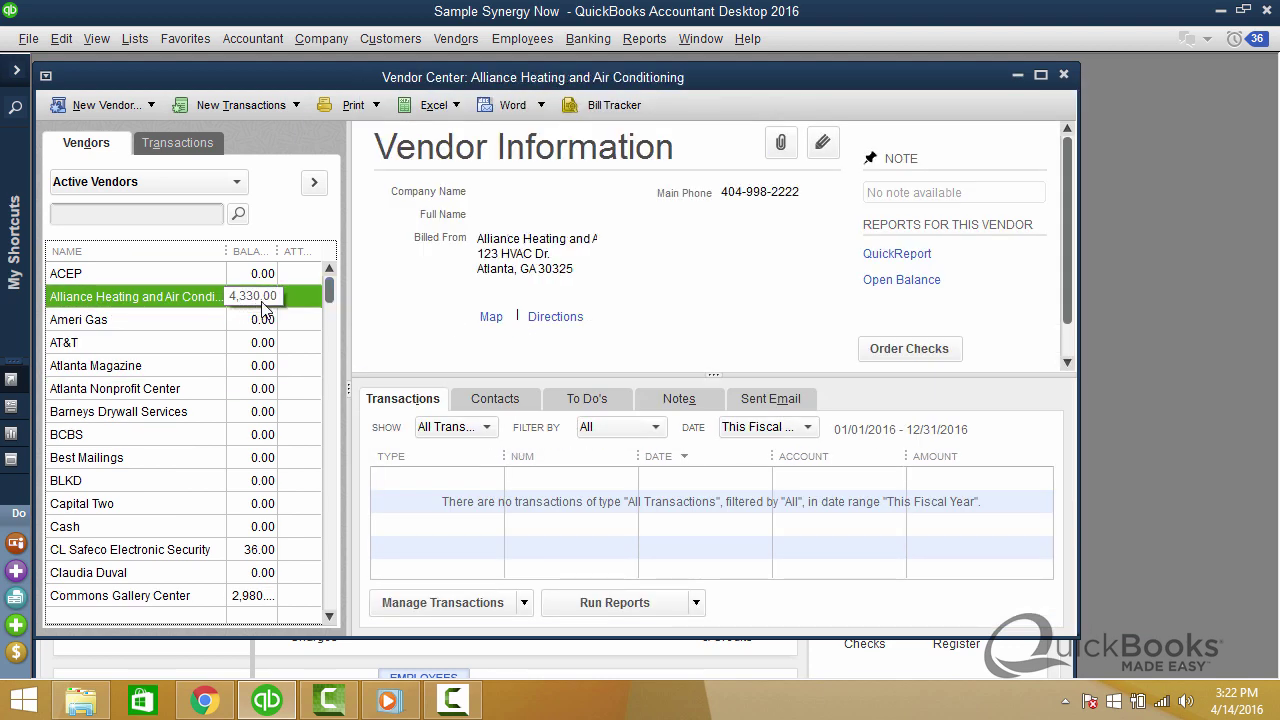
Check the merged vendor's record at 4,330.00, then close the Vendor Center.
double_click(167, 306)
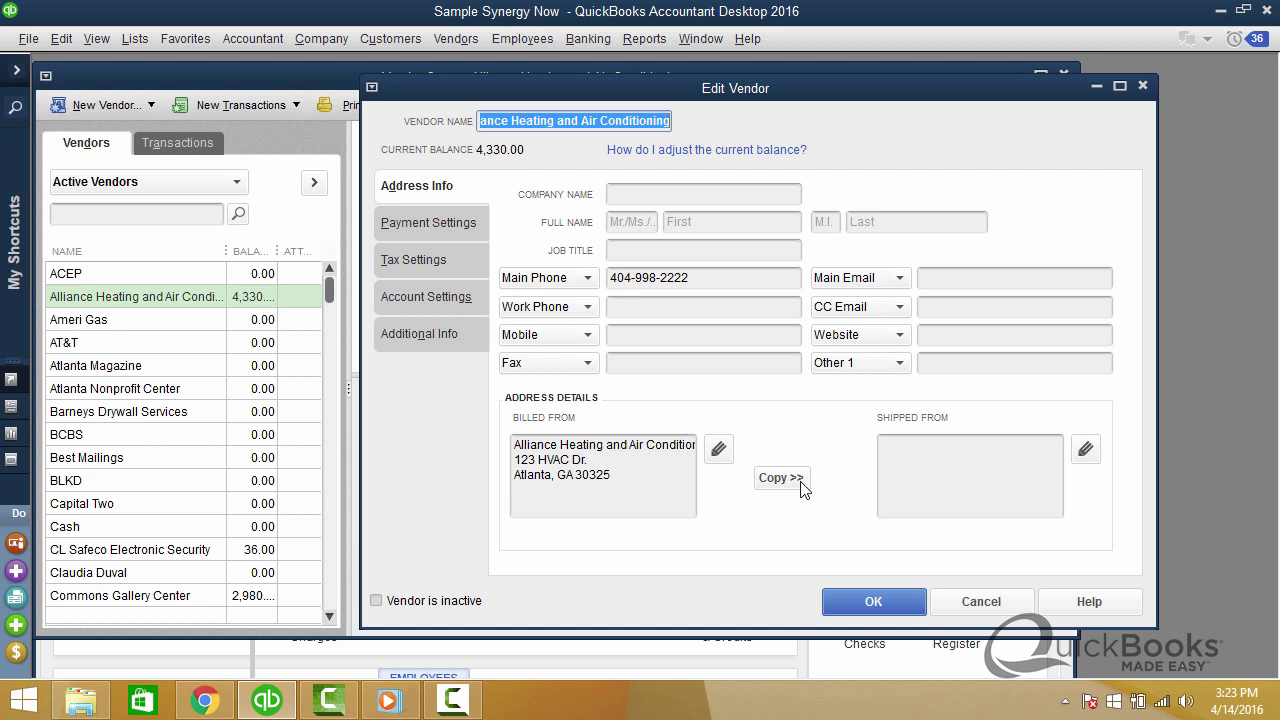
left_click(868, 603)
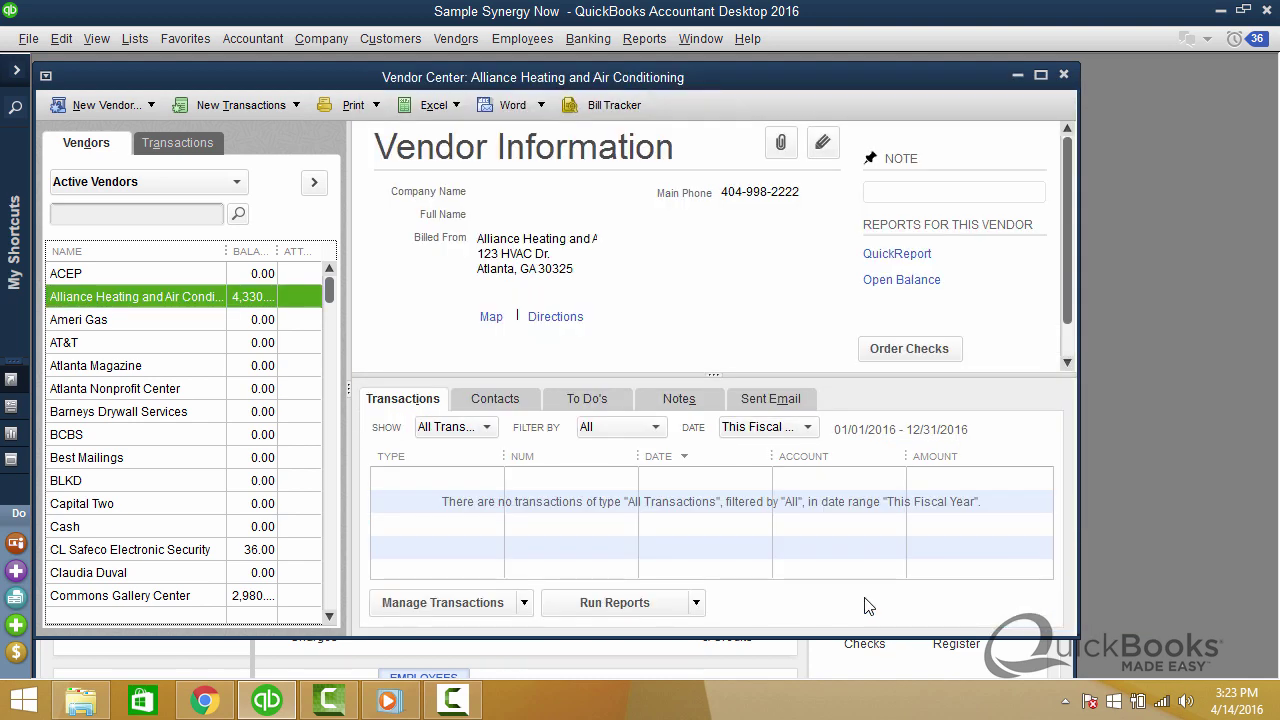
key("Escape")
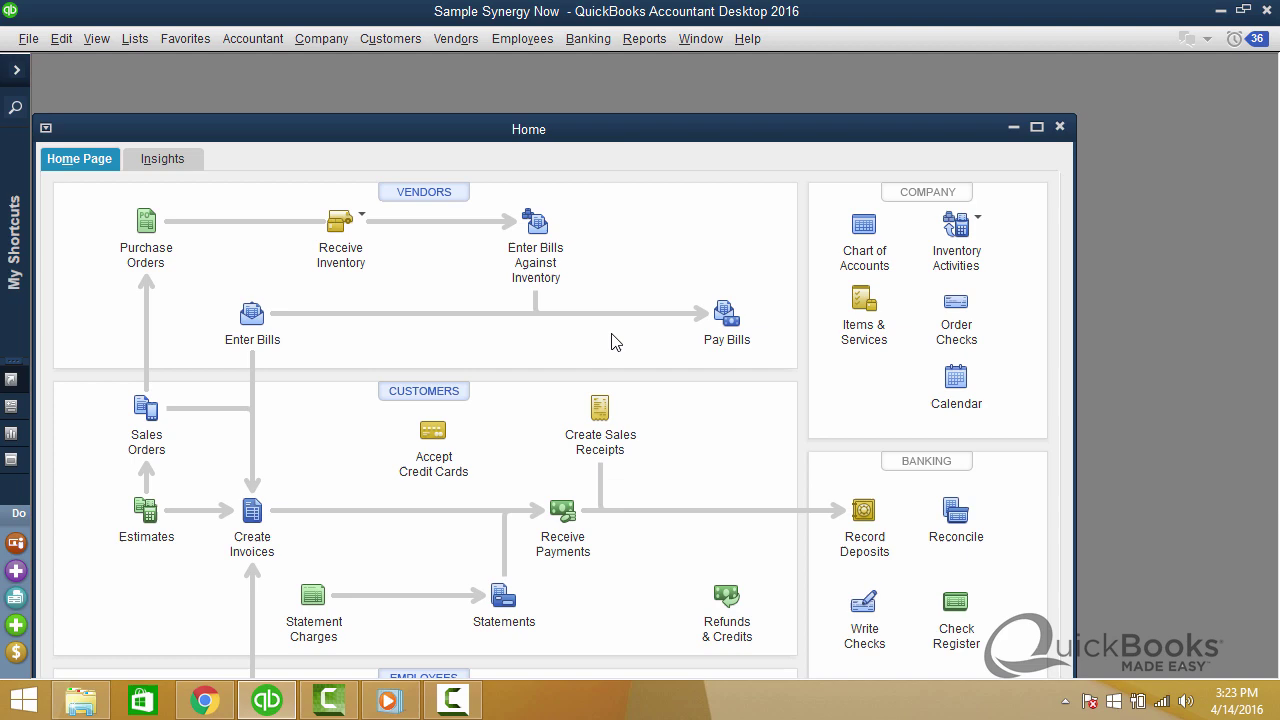
left_click(430, 395)
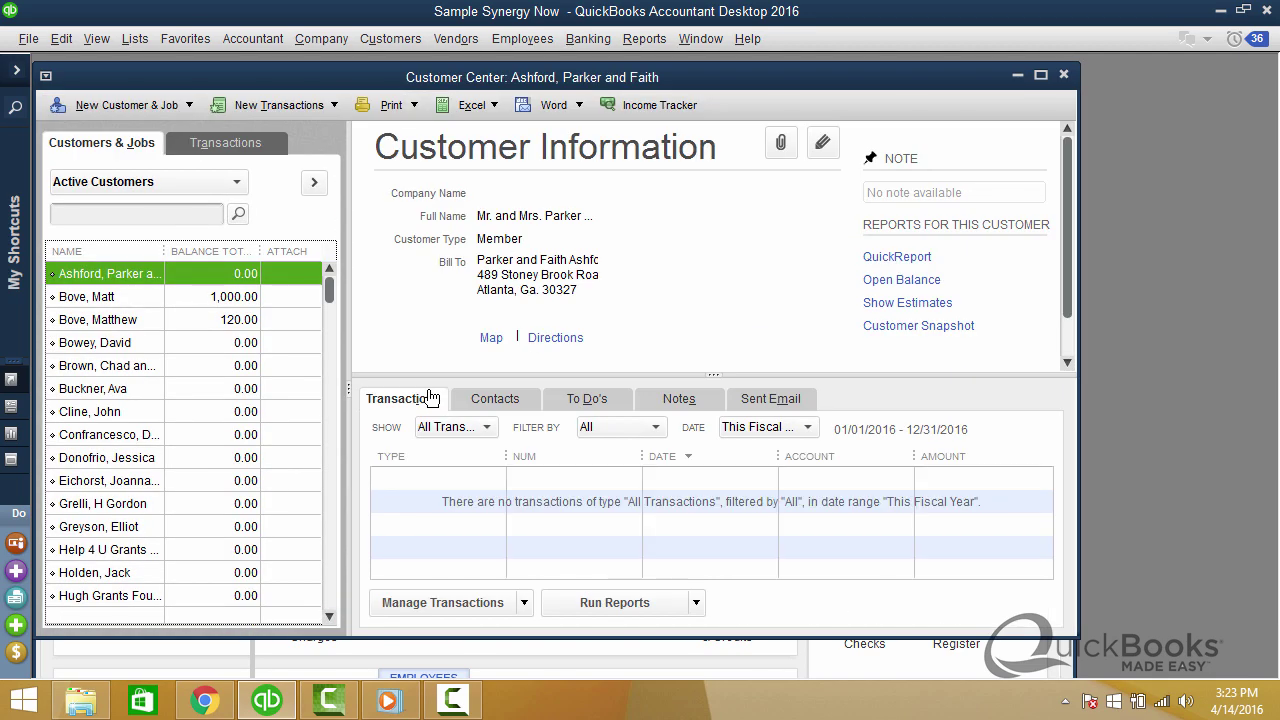
left_click(147, 297)
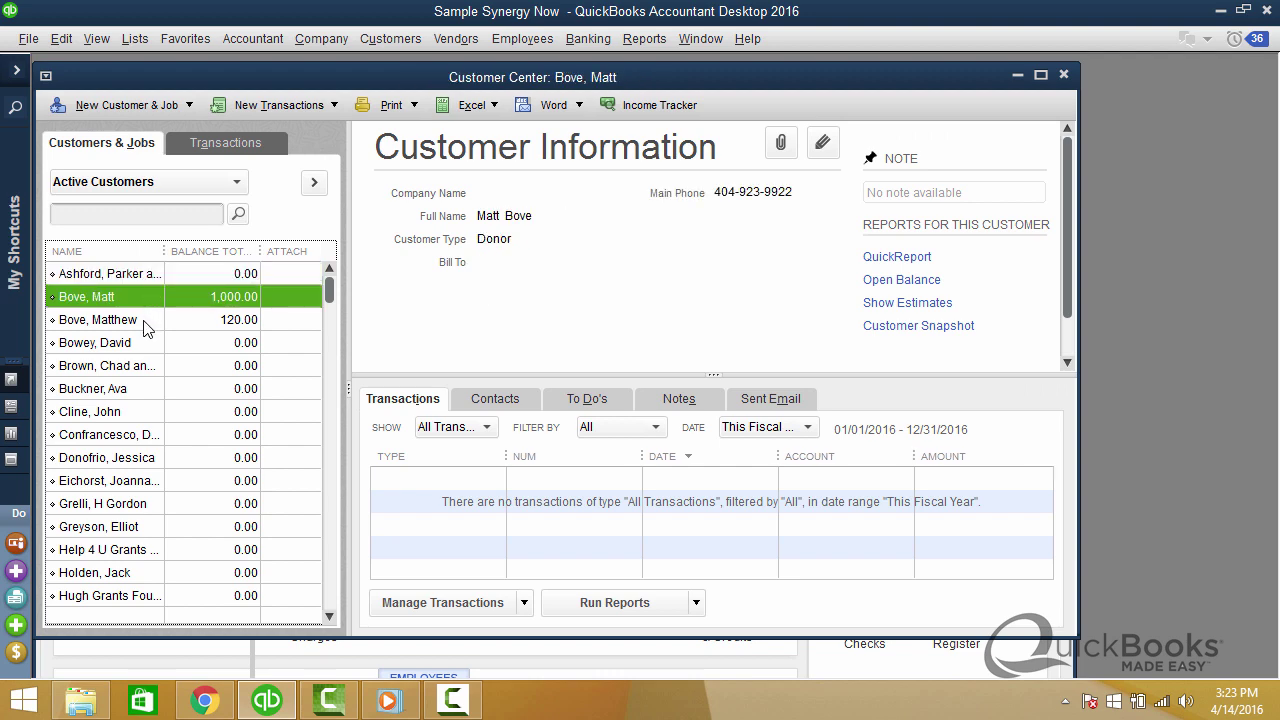
double_click(143, 322)
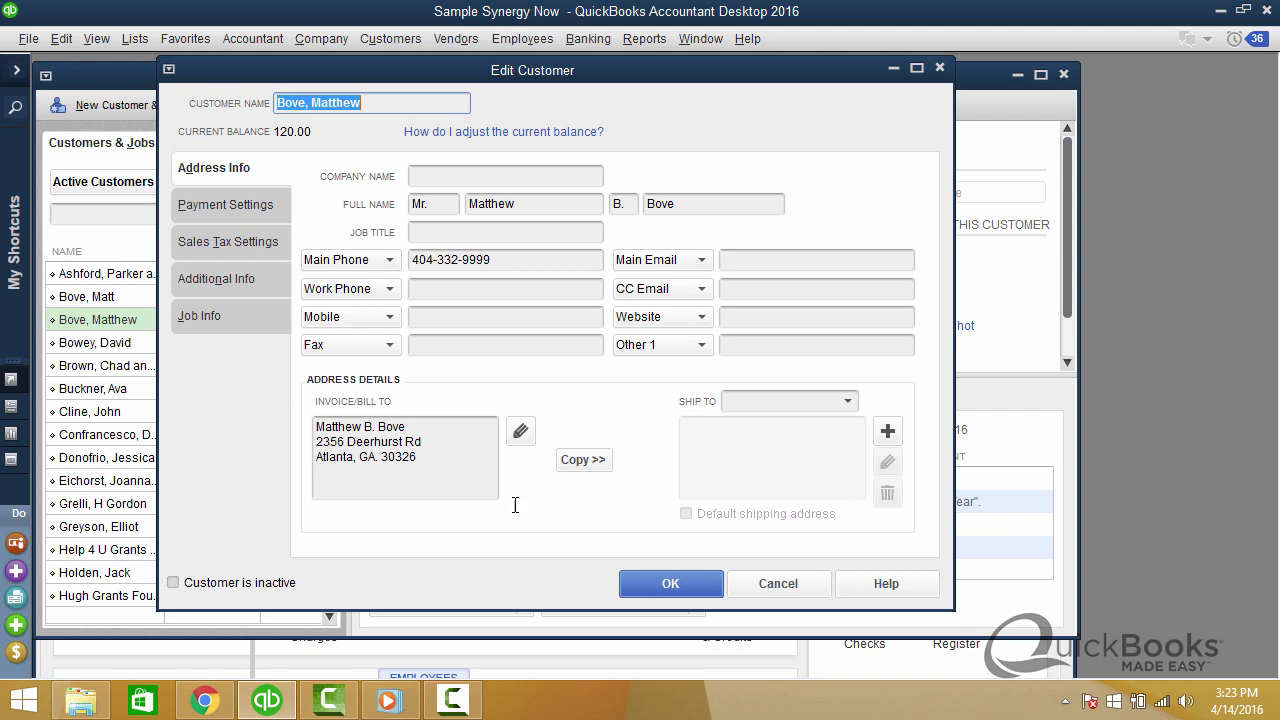
left_click(679, 582)
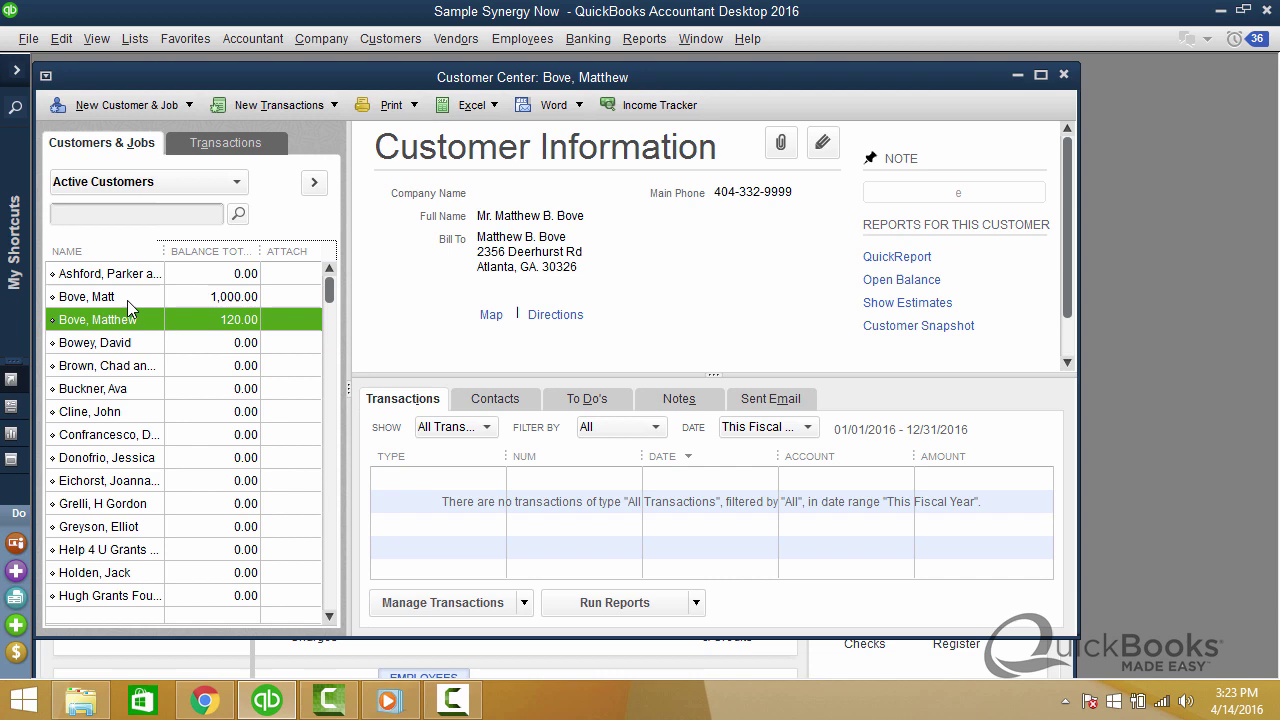
double_click(106, 299)
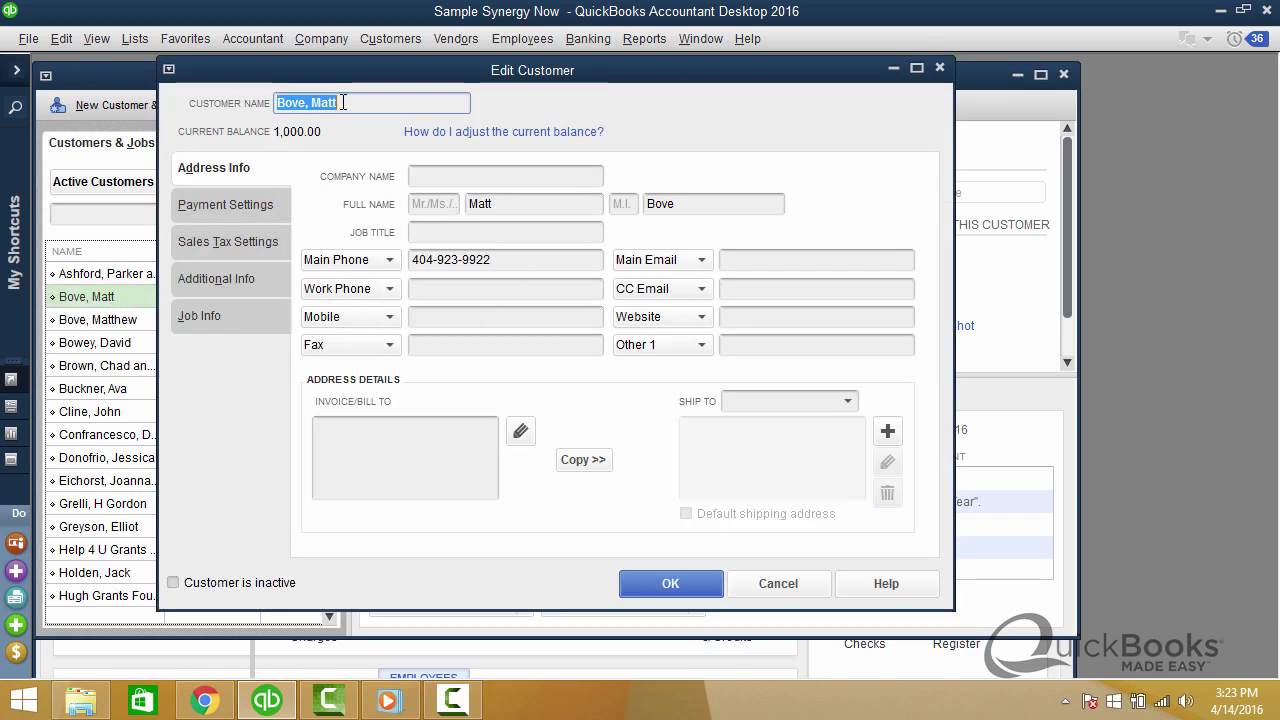
type("Bove, Matthew")
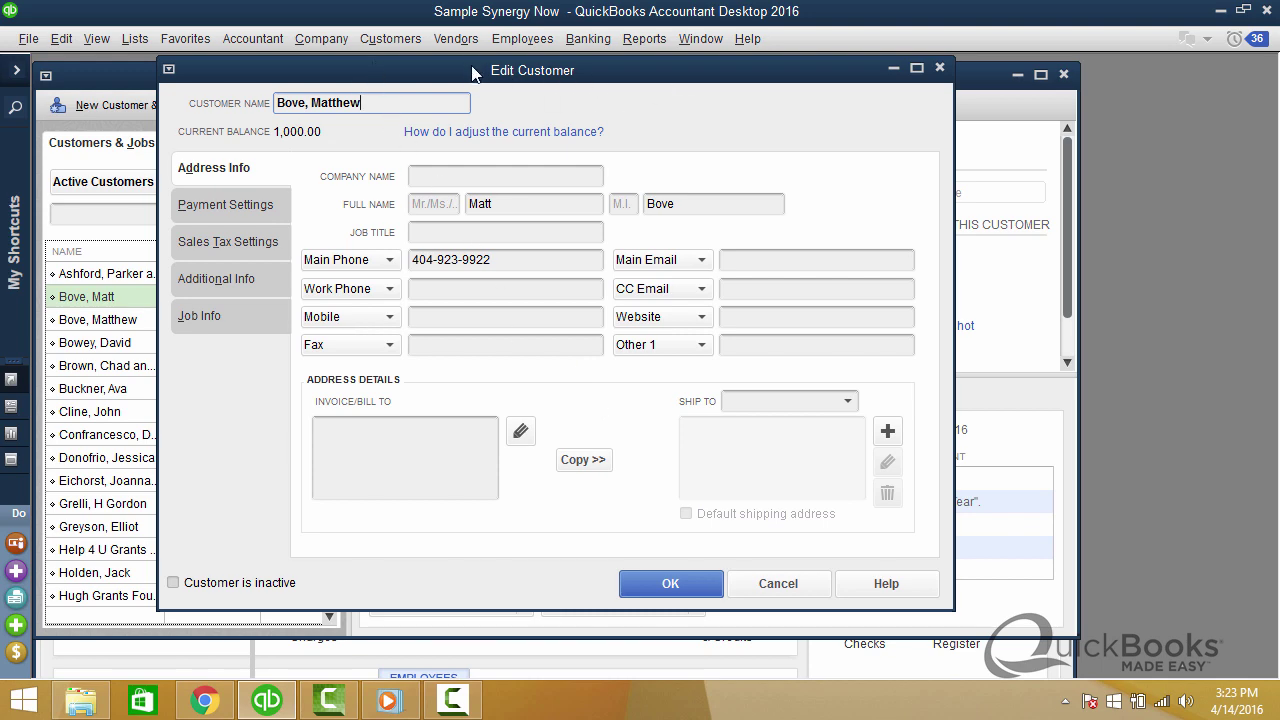
left_click_drag(471, 66, 805, 71)
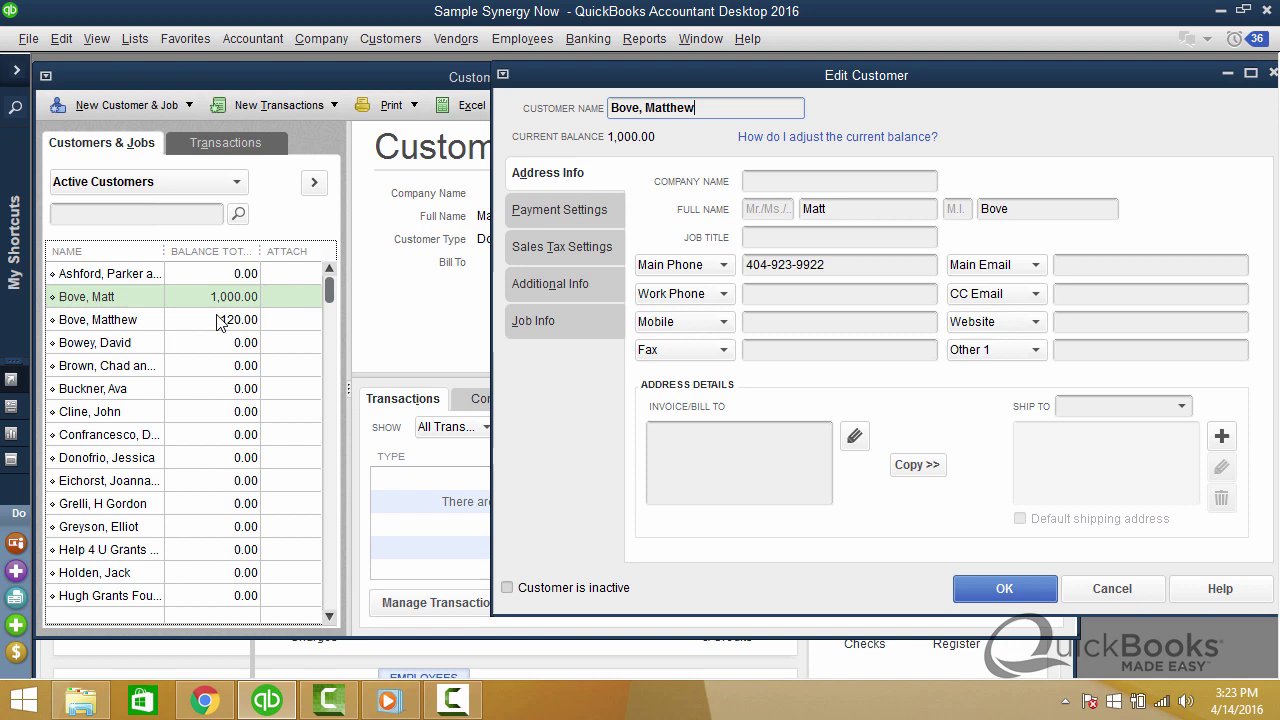
left_click(1002, 589)
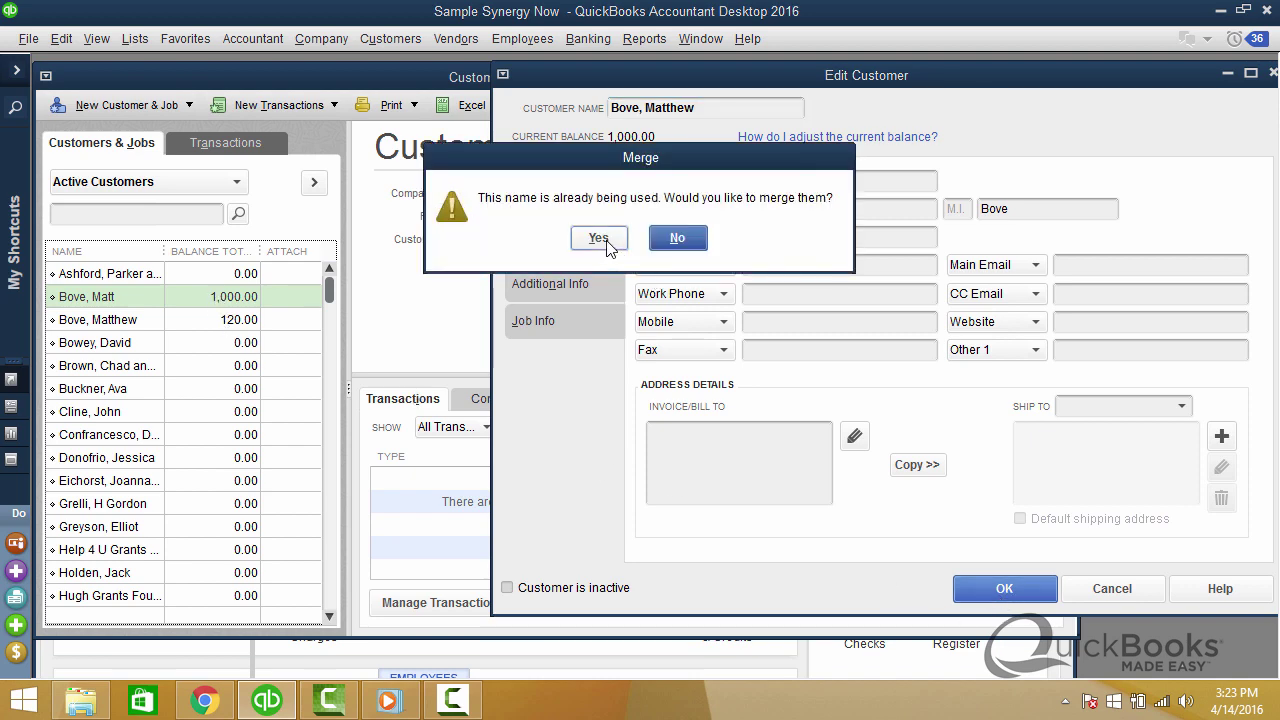
left_click(600, 240)
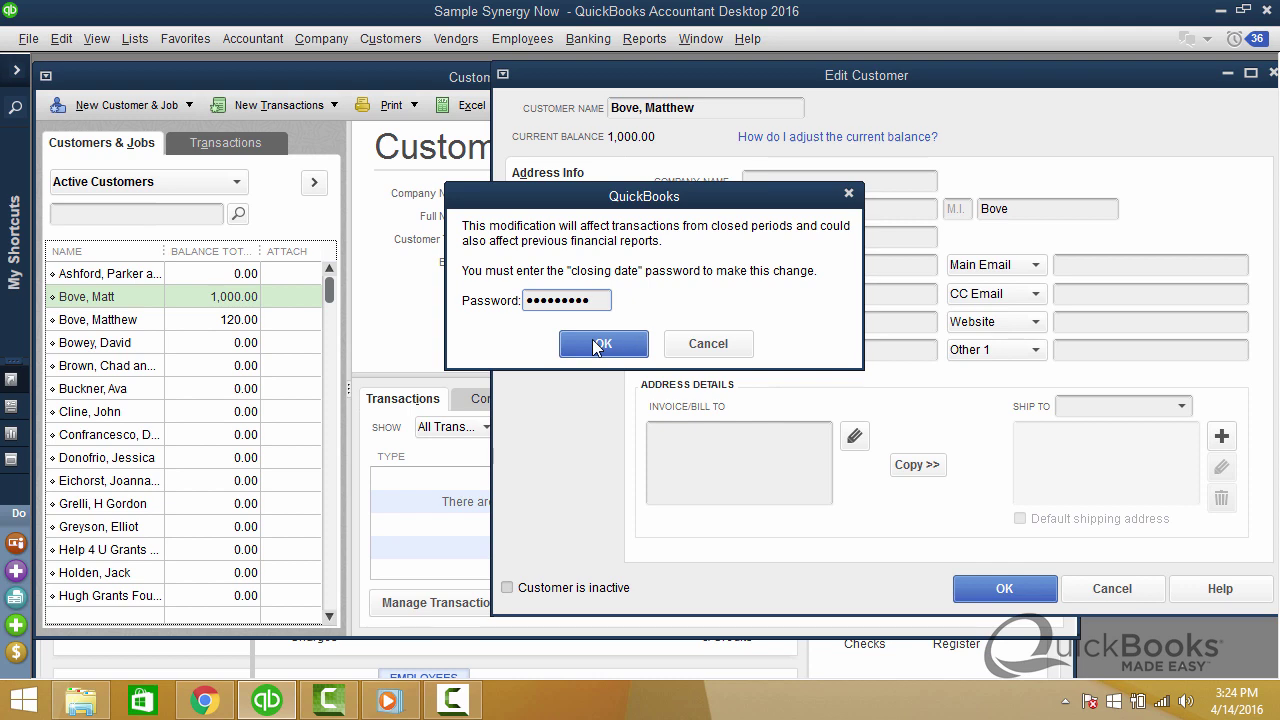
left_click(595, 342)
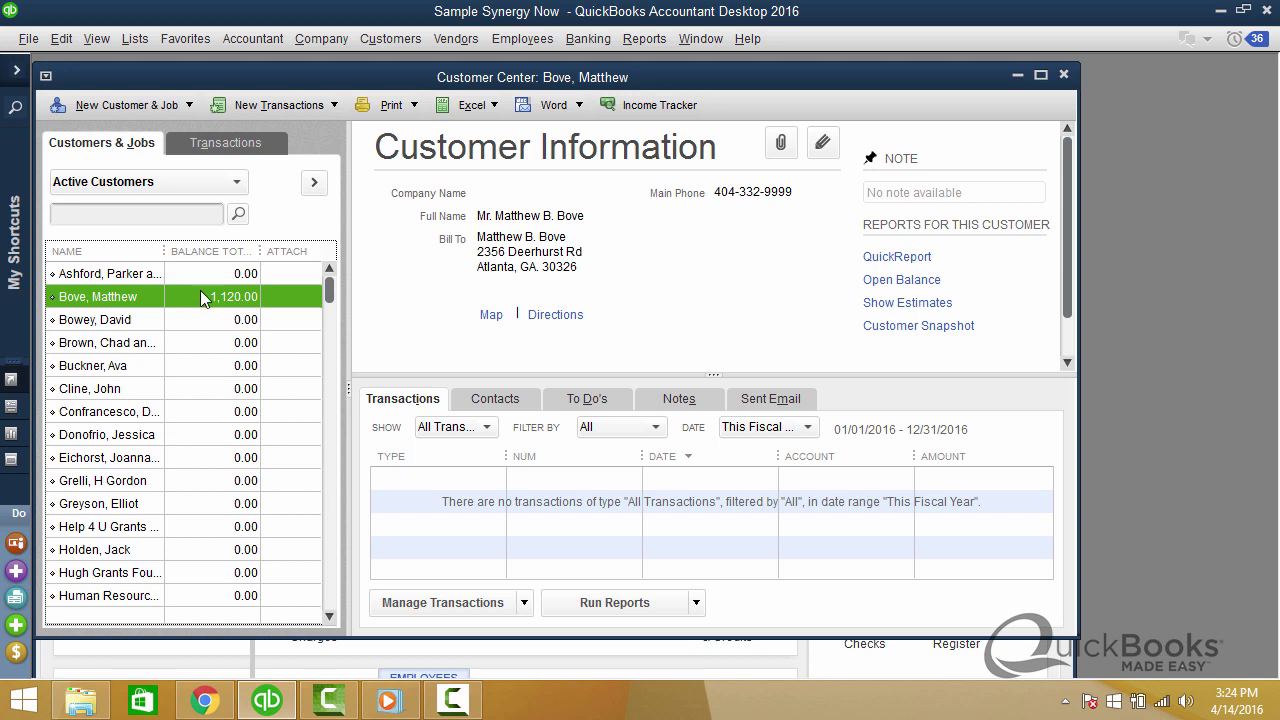
double_click(201, 291)
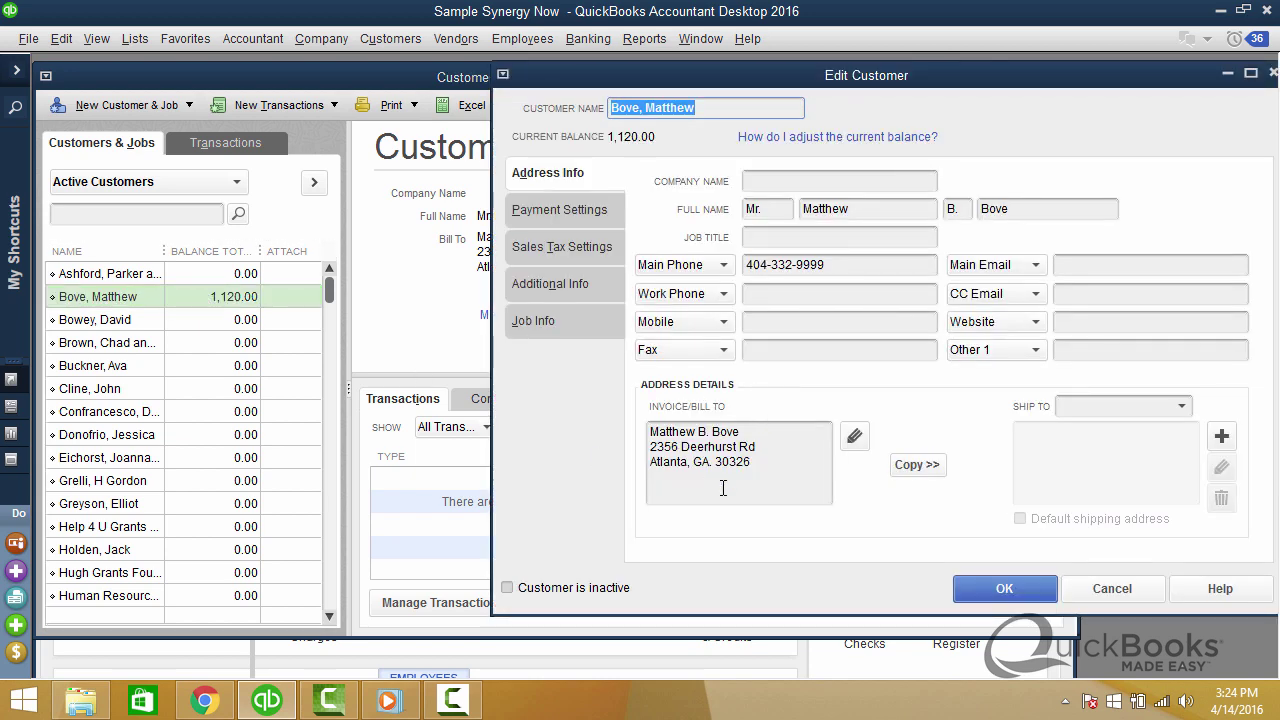
key("Escape")
key("Escape")
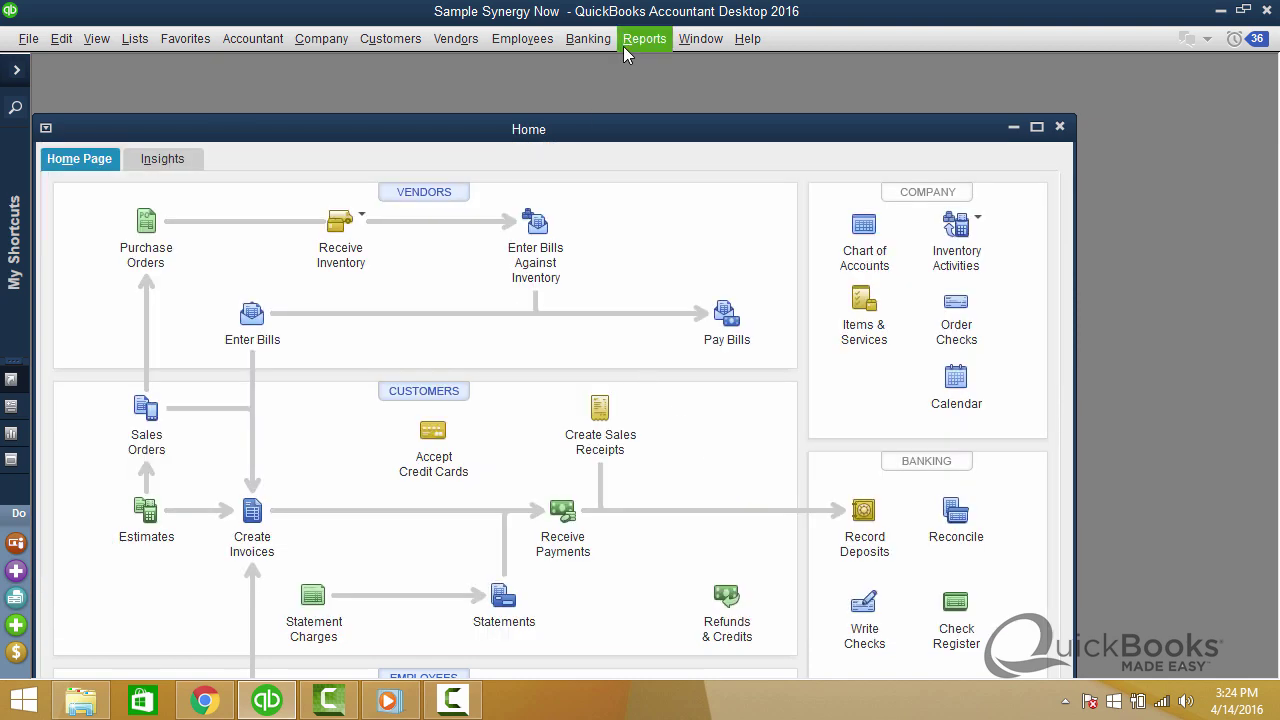
Run the Profit & Loss Standard report for April 1–14, 2016 and scroll to the expenses.
left_click(625, 47)
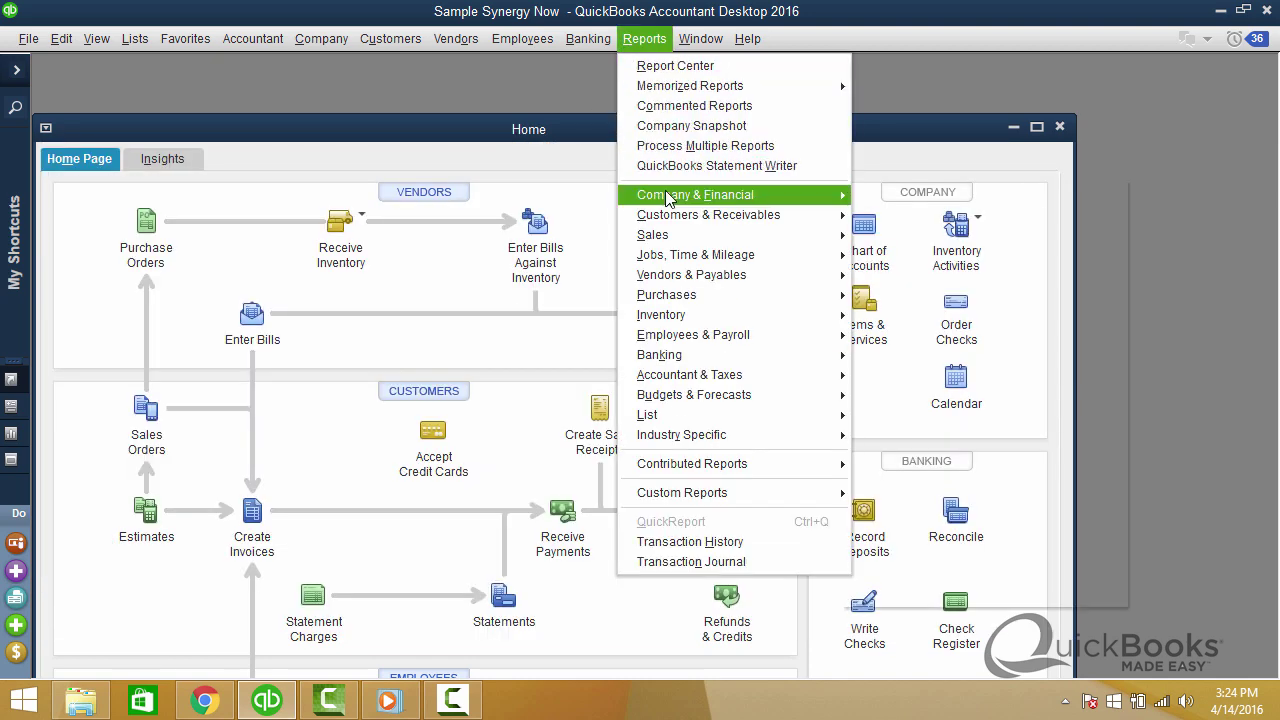
mouse_move(730, 197)
left_click(875, 197)
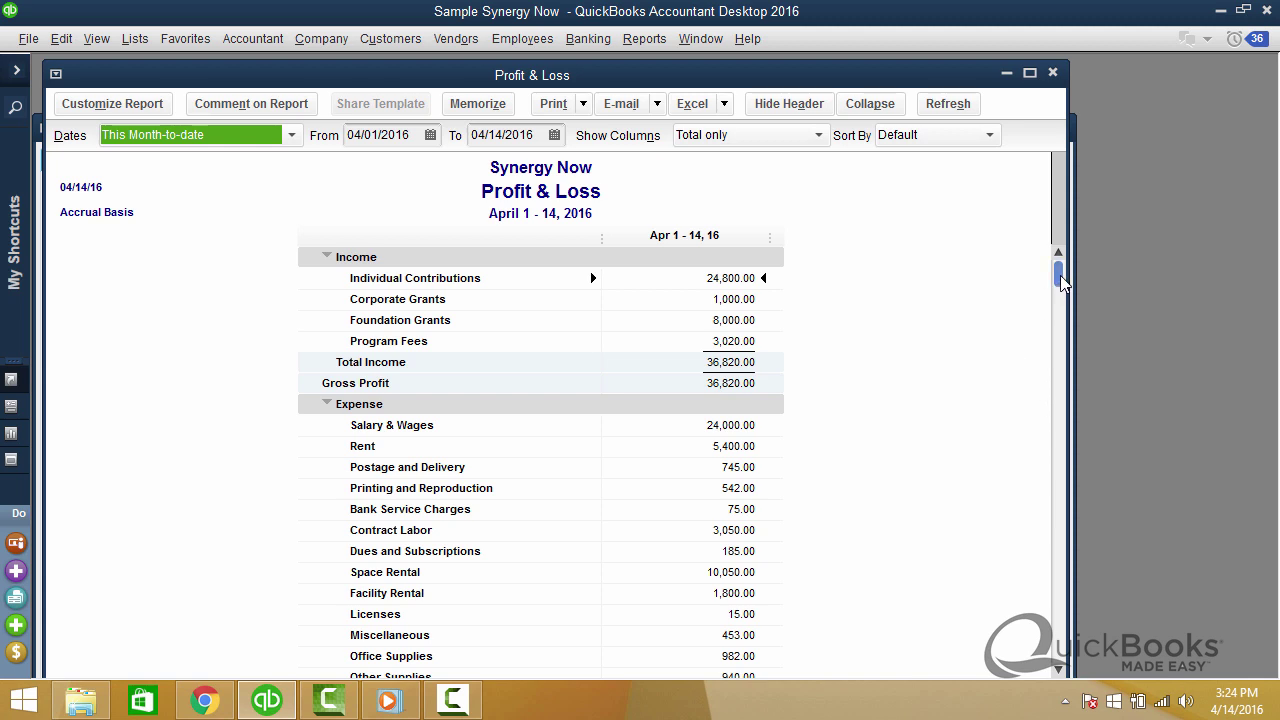
left_click_drag(1062, 283, 1055, 486)
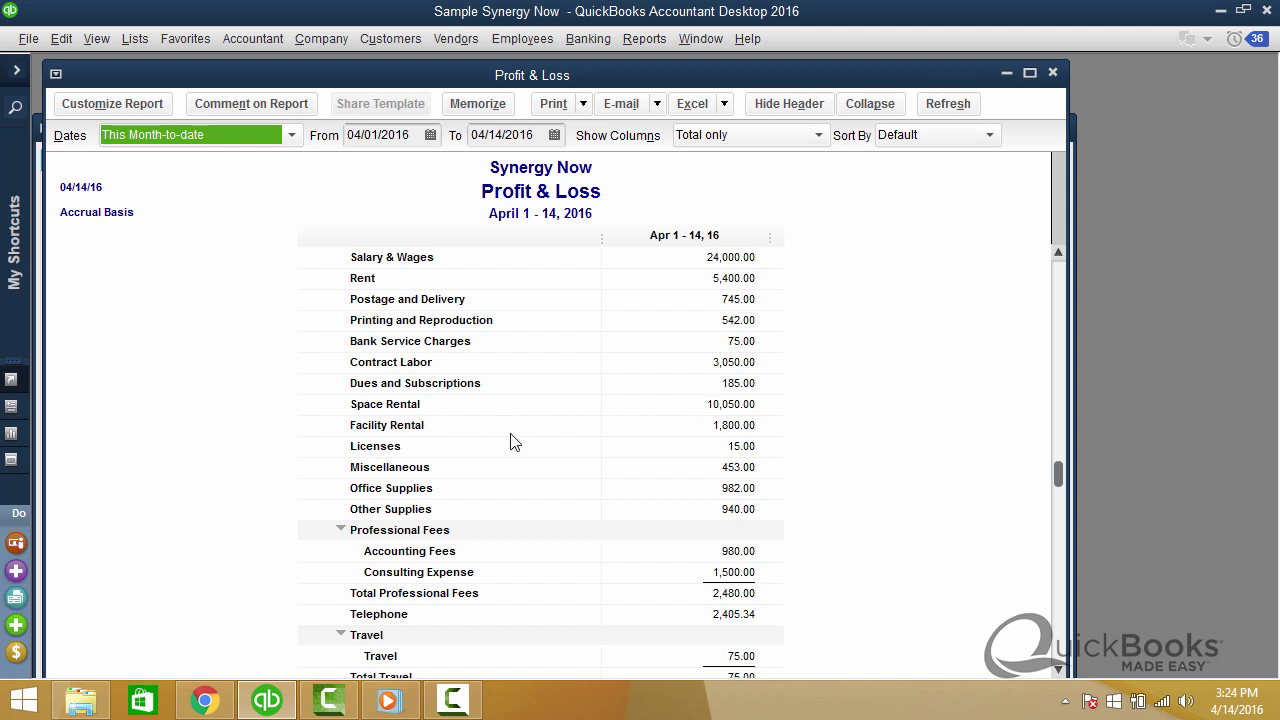
In the Chart of Accounts, inspect the Space Rental account and close it unchanged.
left_click(131, 42)
left_click(138, 66)
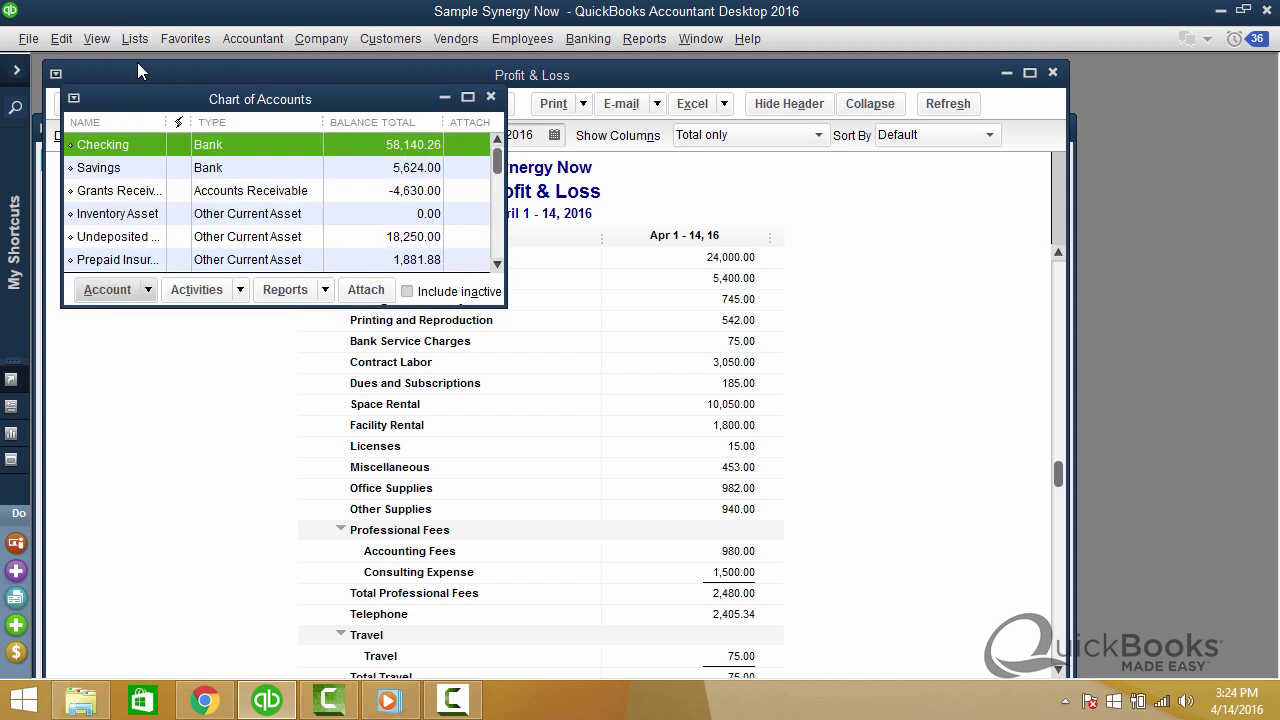
left_click_drag(497, 166, 498, 216)
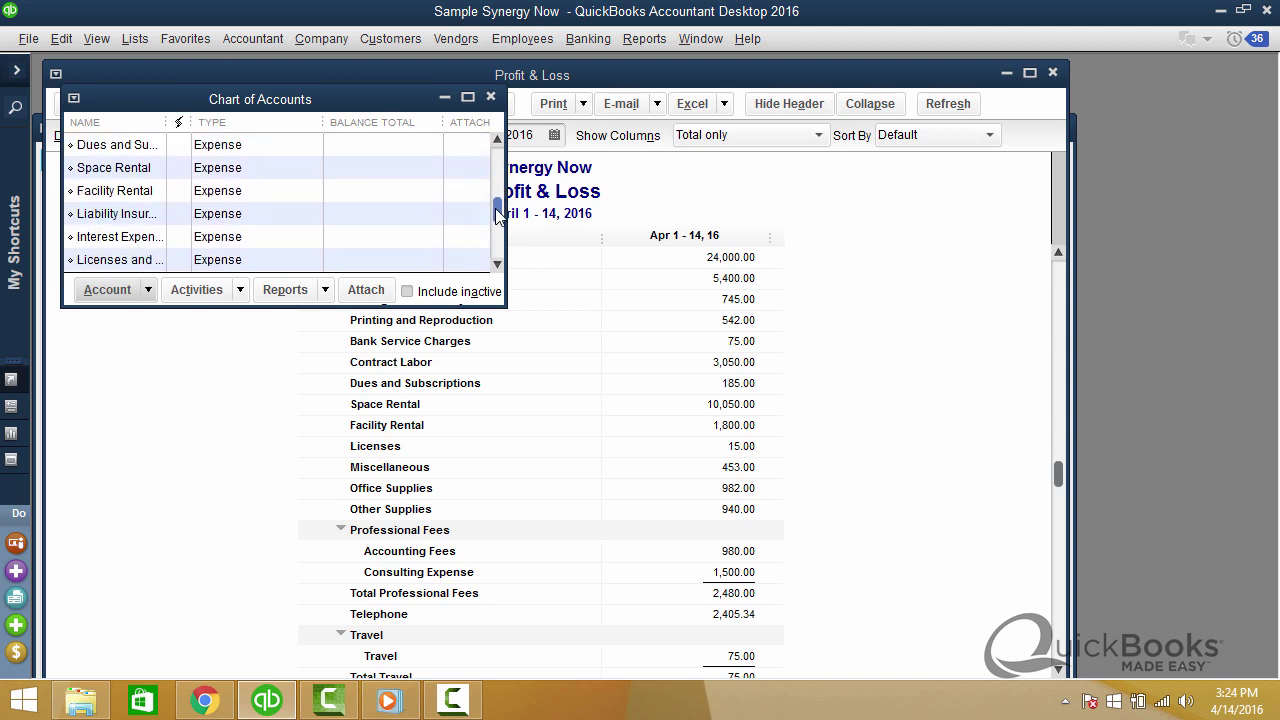
left_click(110, 175)
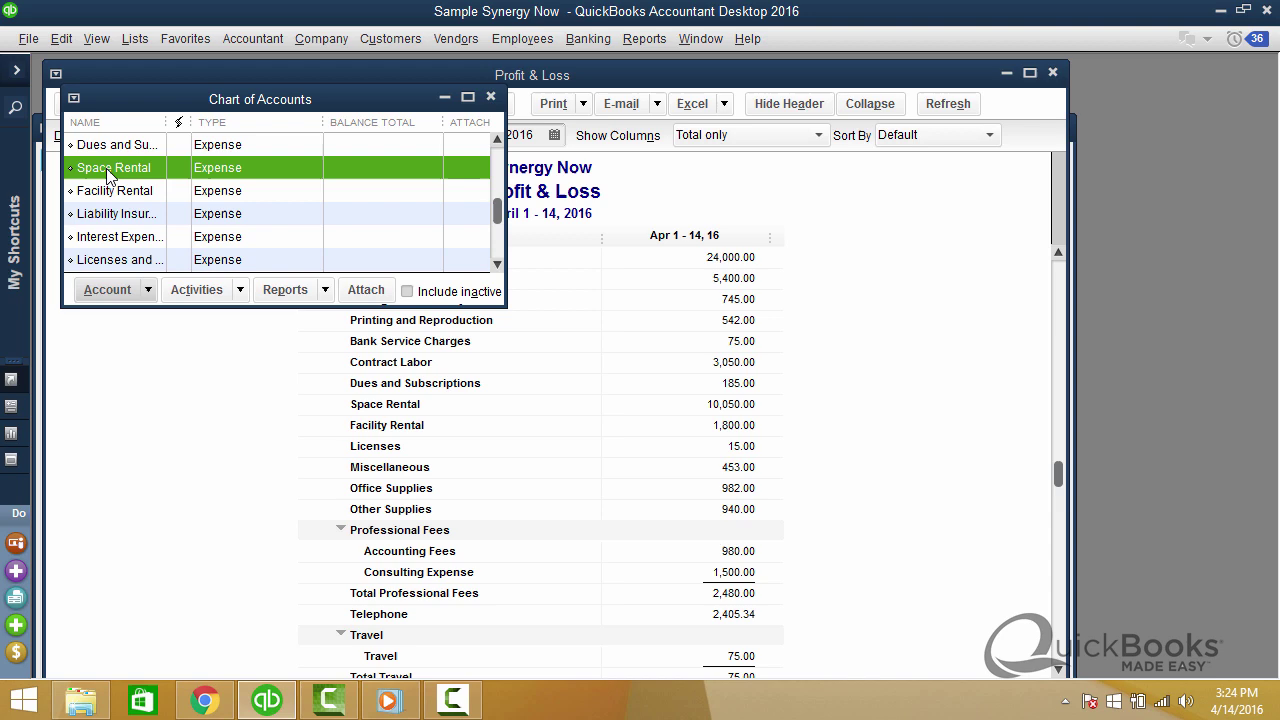
double_click(110, 175)
key("ctrl+c")
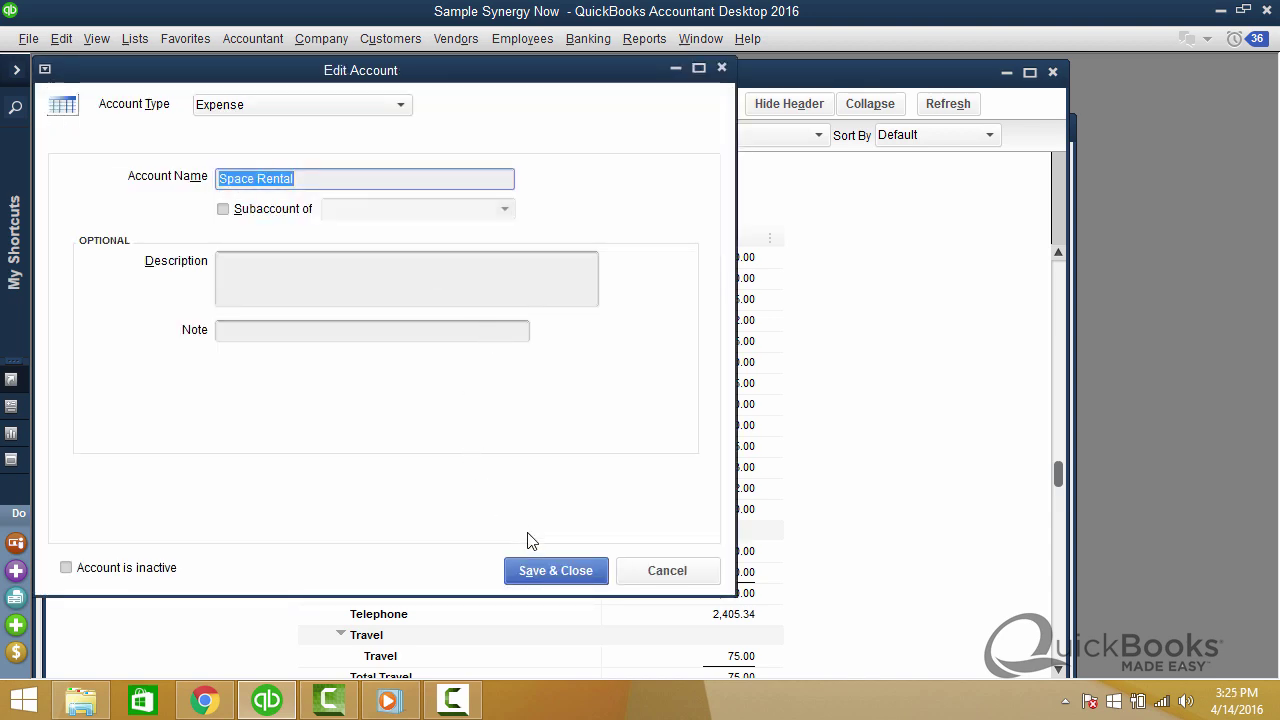
left_click(546, 577)
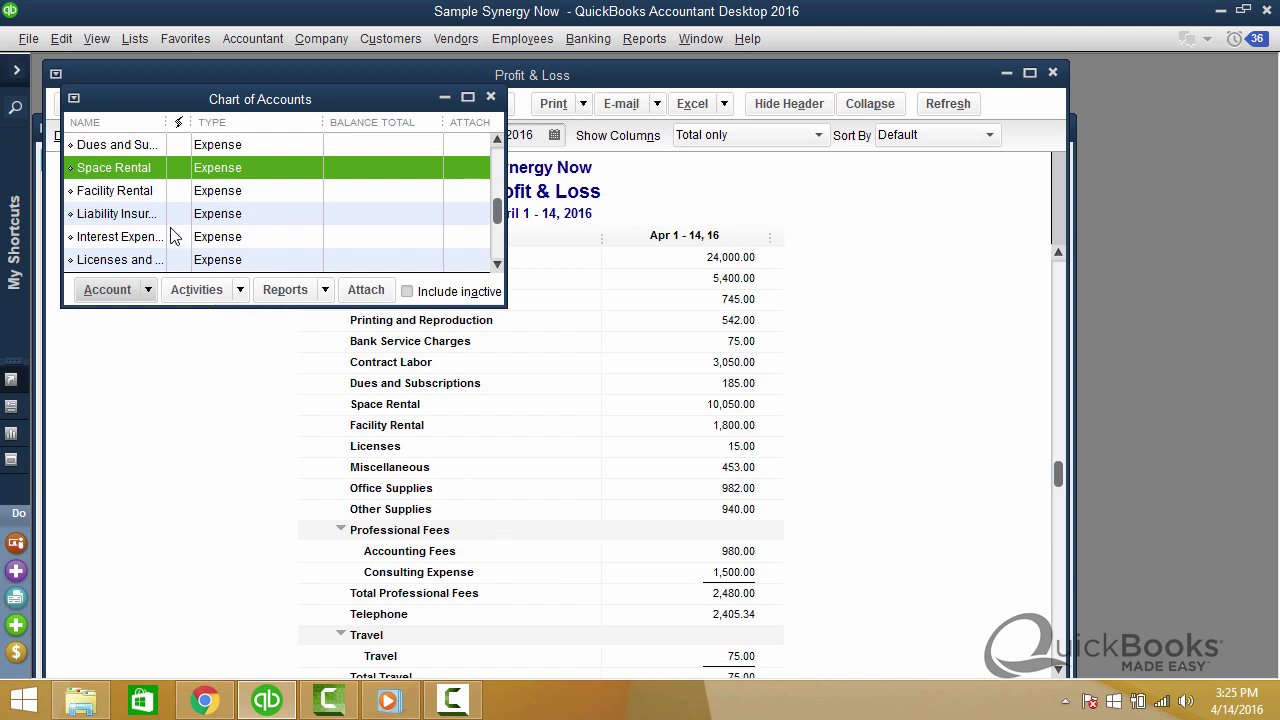
Change the Facility Rental account's name and description to 'Space Rental'.
left_click(145, 194)
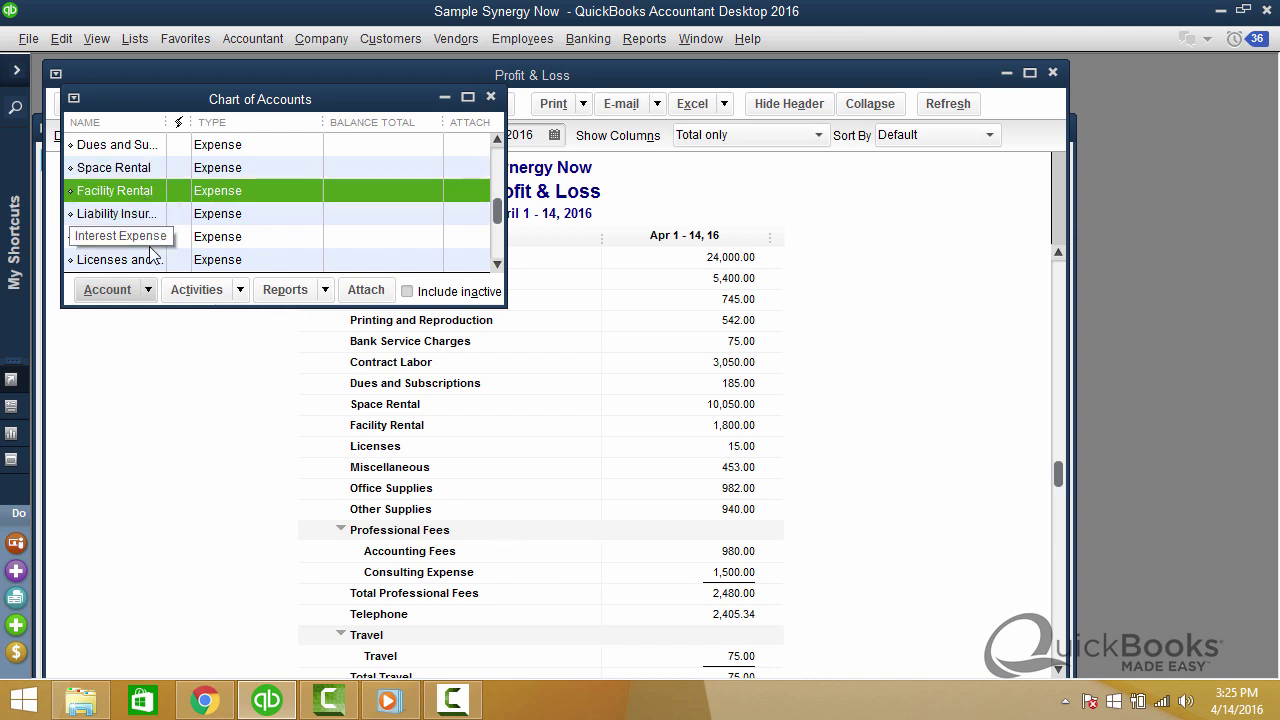
left_click(148, 290)
left_click(151, 333)
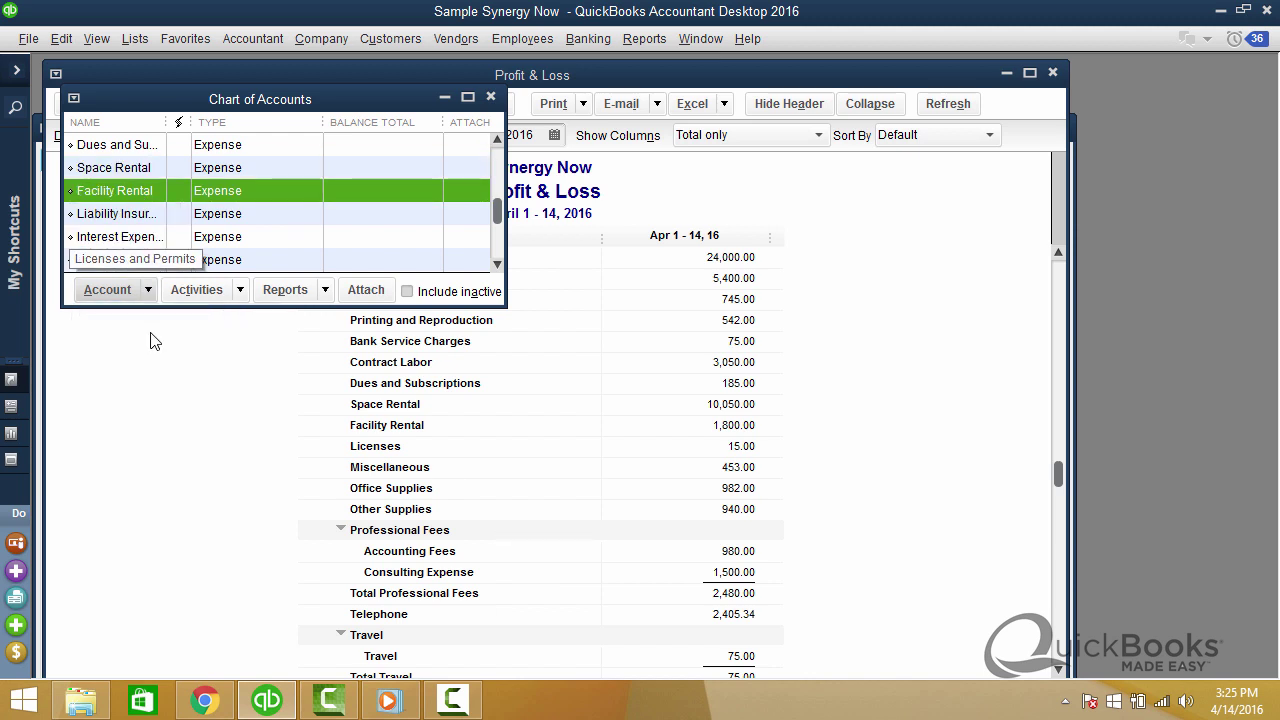
type("Space Rental")
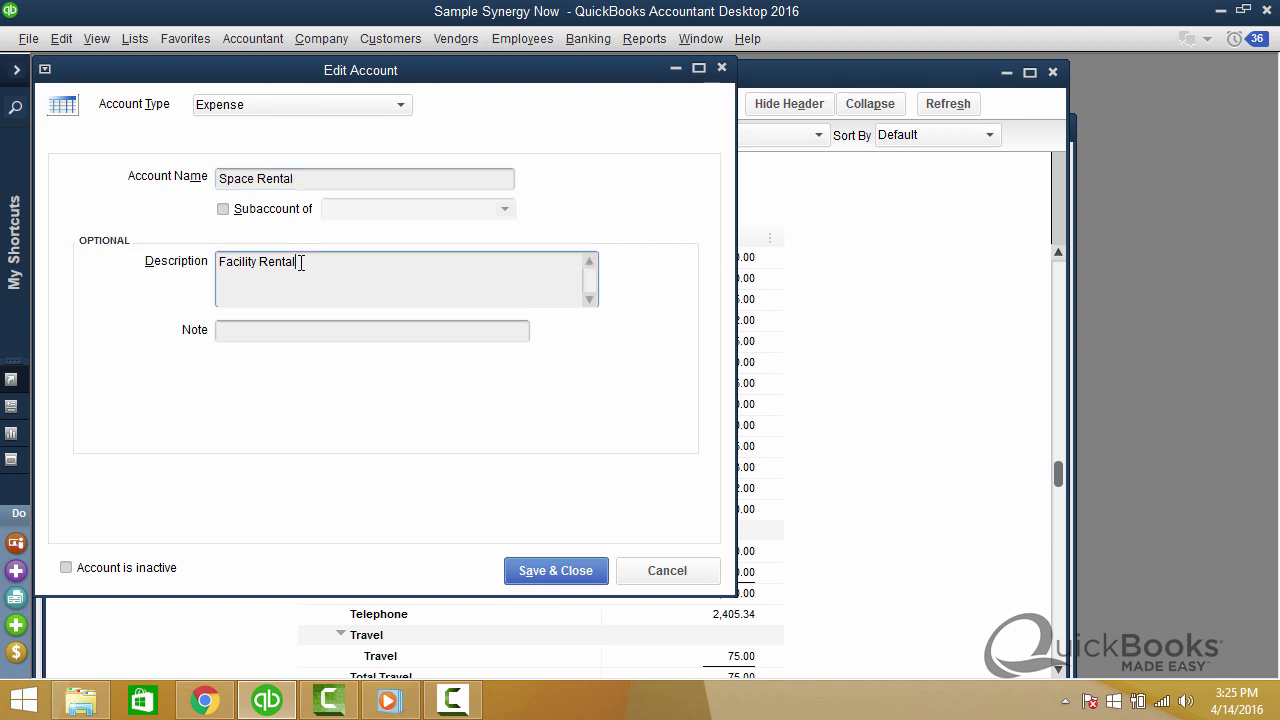
left_click_drag(300, 263, 204, 262)
key("ctrl+v")
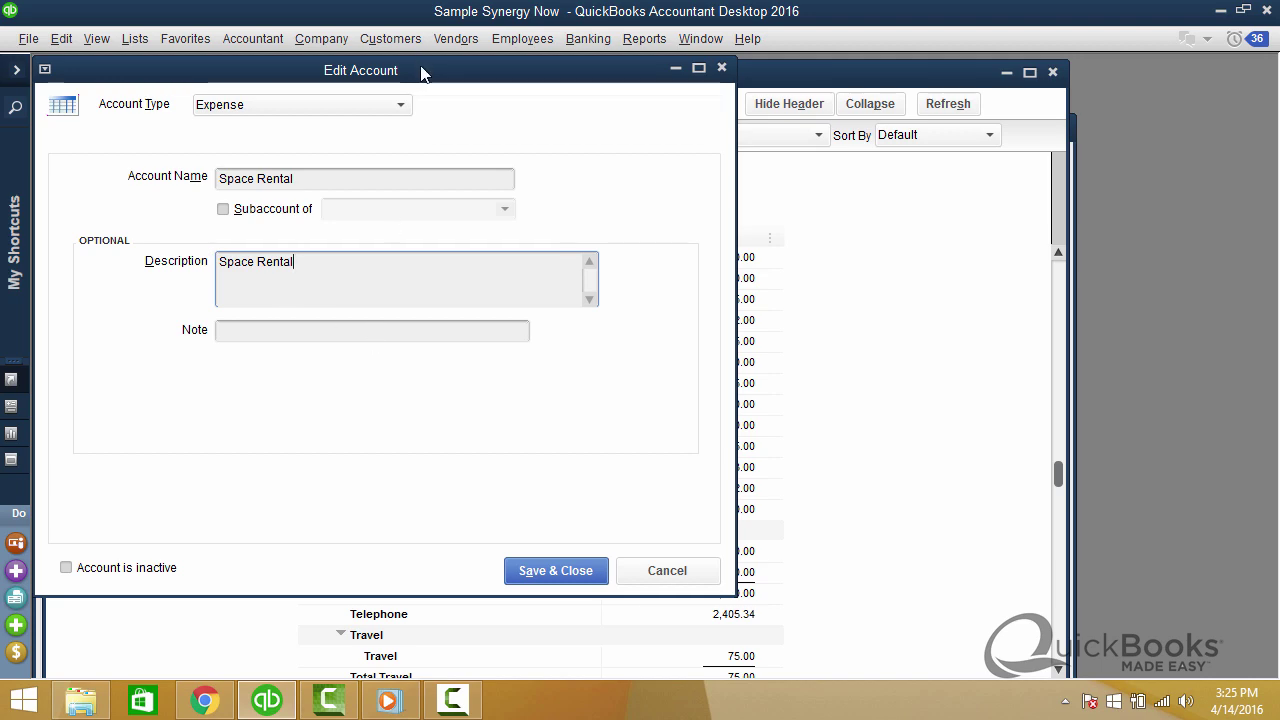
left_click_drag(421, 67, 1070, 152)
left_click_drag(987, 46, 1177, 64)
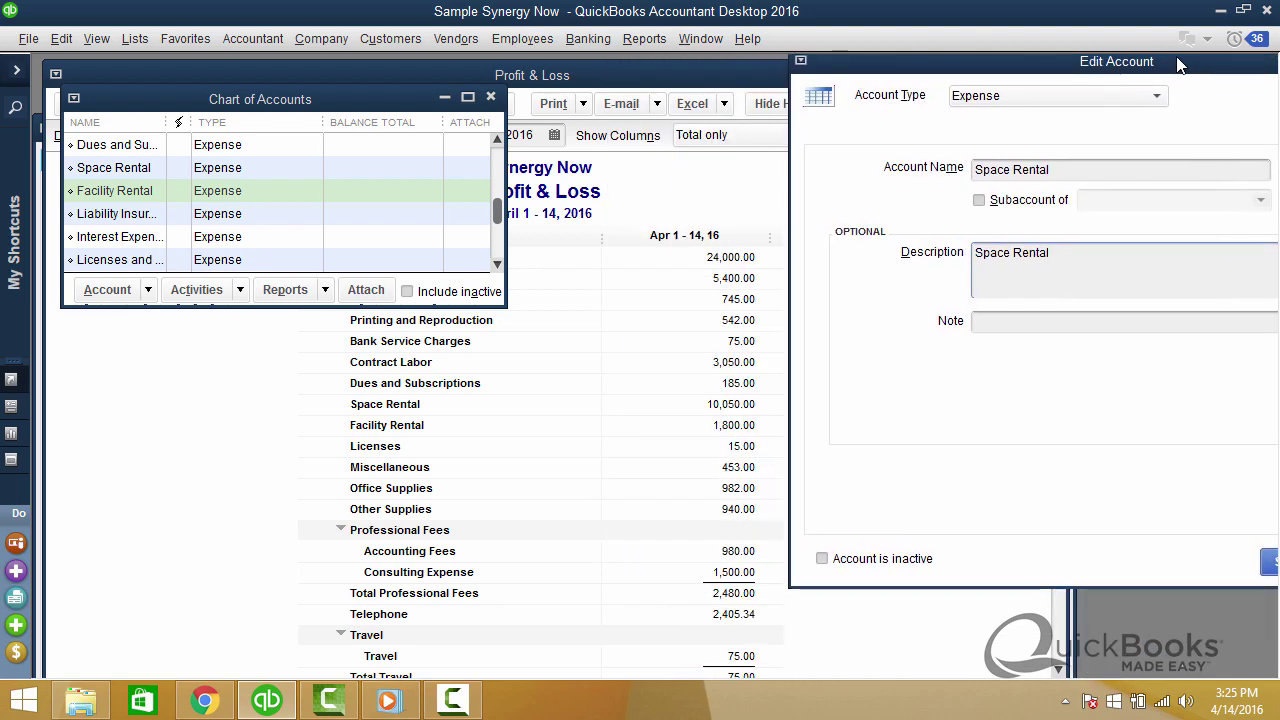
Save the account, approve merging with Space Rental using the closing-date password, then refresh the report.
left_click(1267, 564)
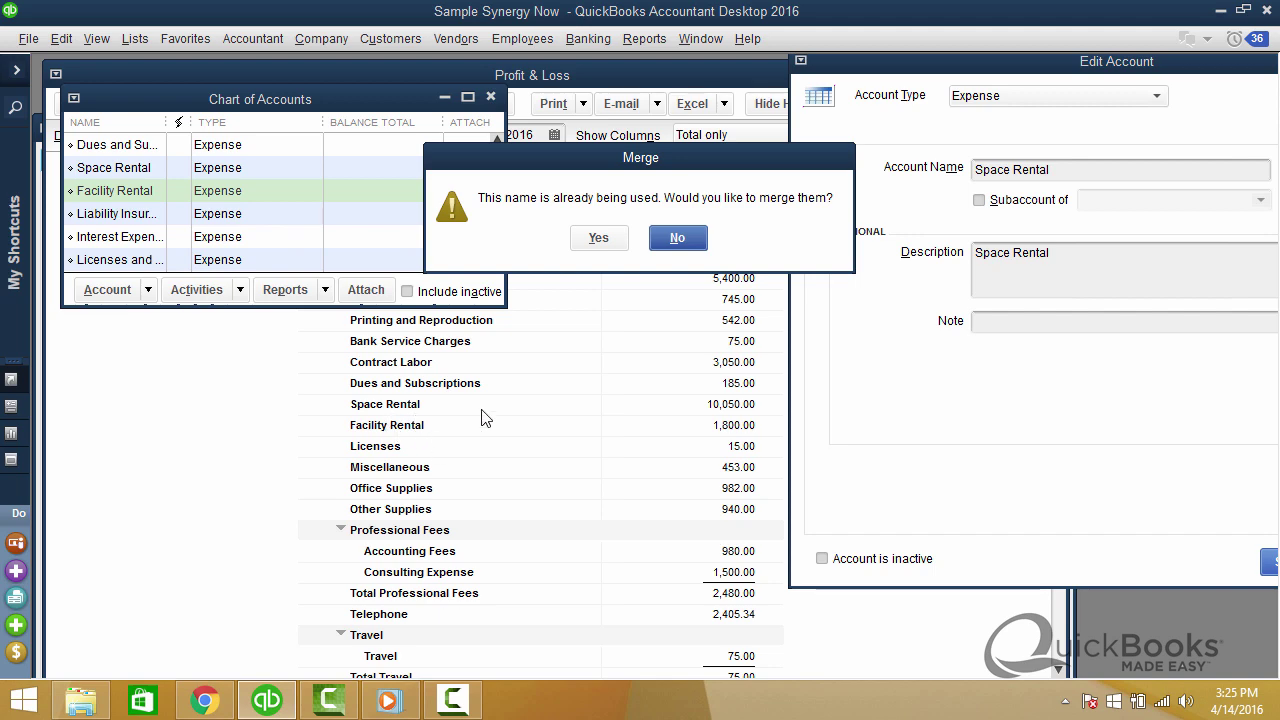
left_click(598, 239)
type("••••••••••")
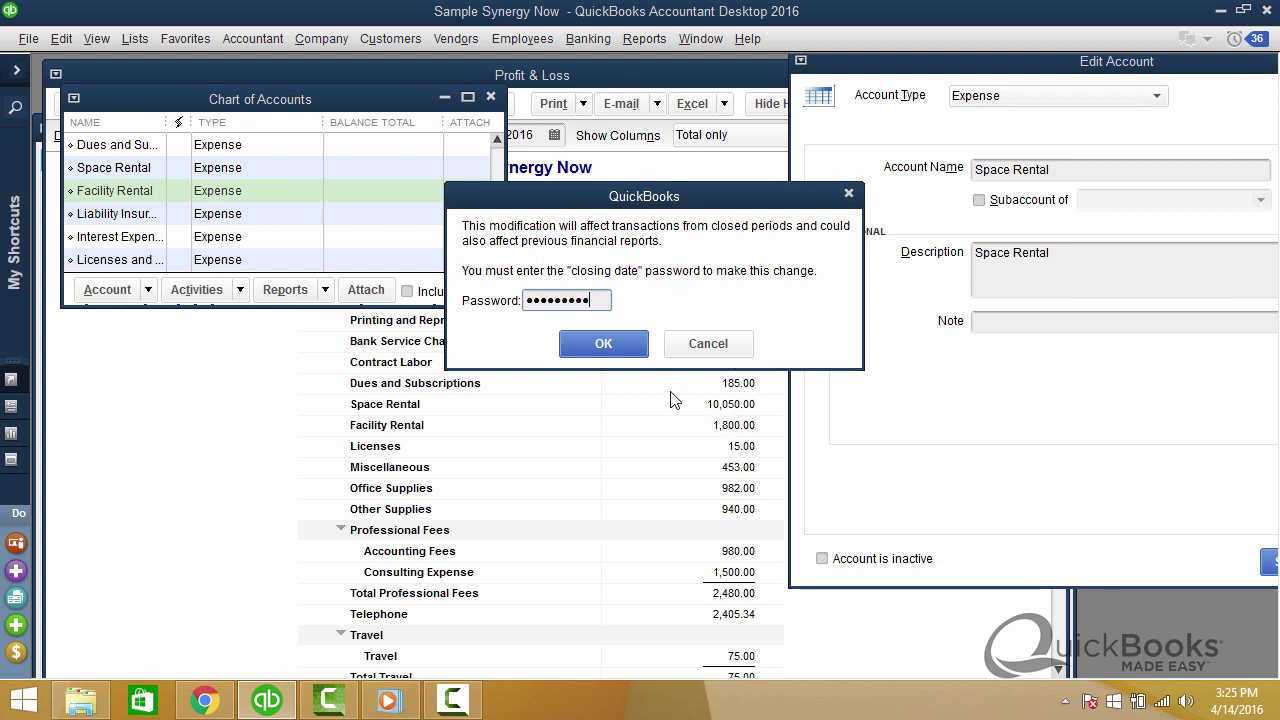
left_click(604, 344)
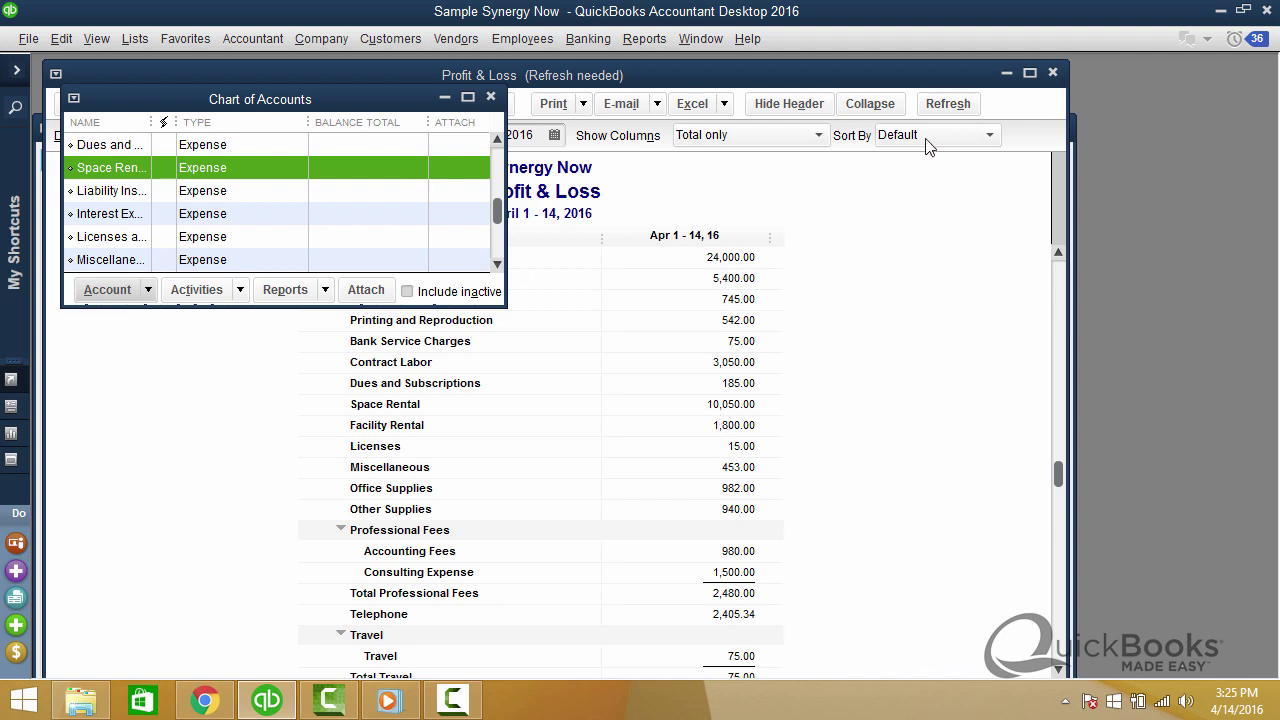
left_click(949, 106)
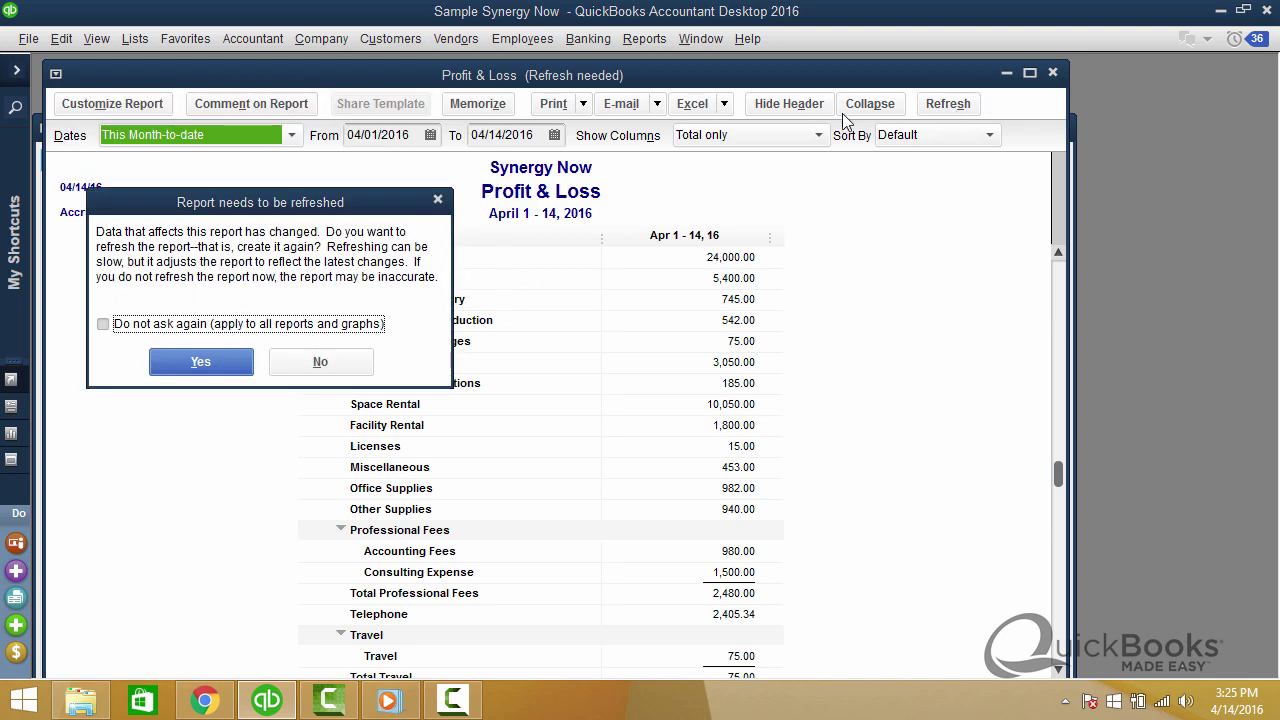
Confirm rebuilding the report so Space Rental shows one 11,850.00 line.
left_click(200, 364)
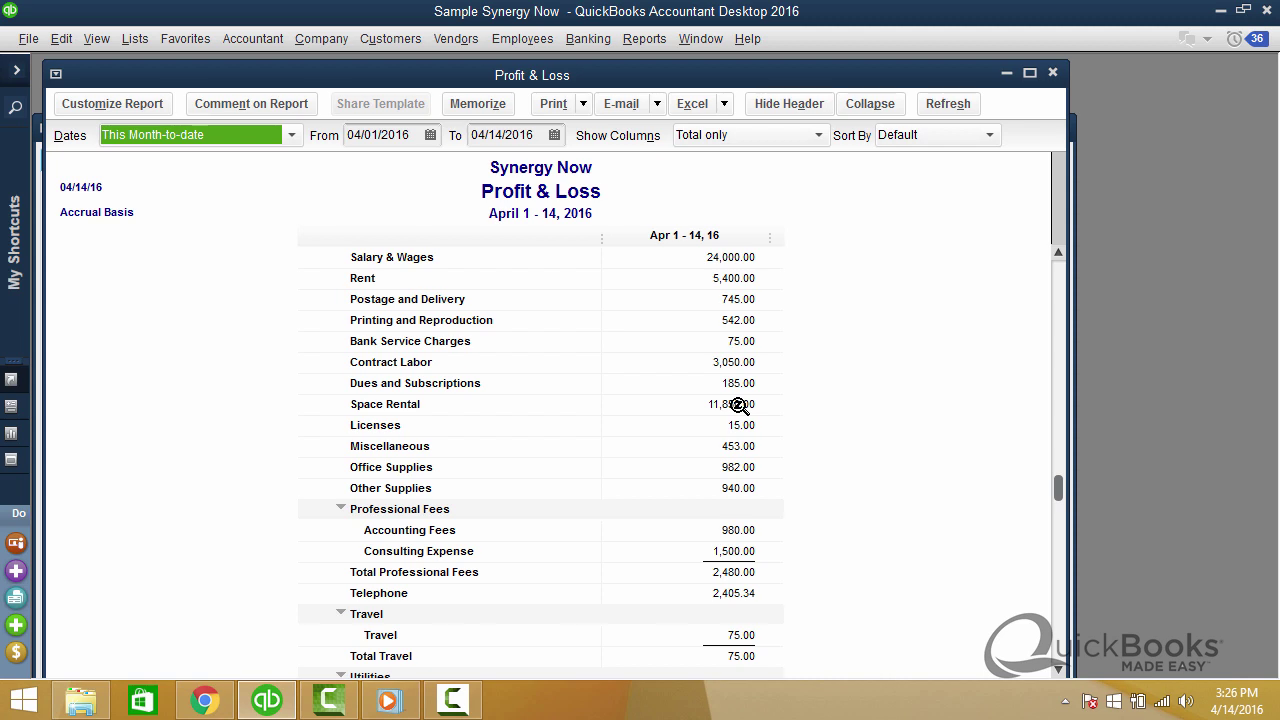
Close the Profit & Loss report and Chart of Accounts, then maximize the Home page.
left_click(1054, 74)
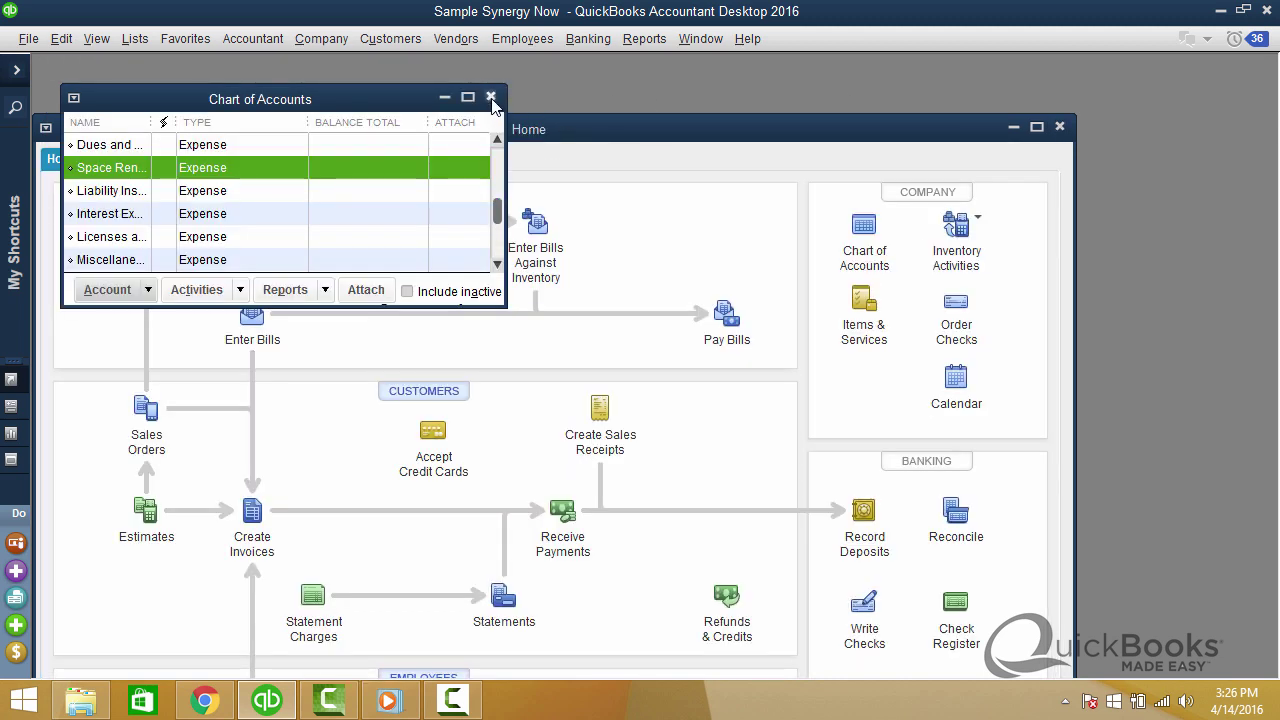
left_click(491, 98)
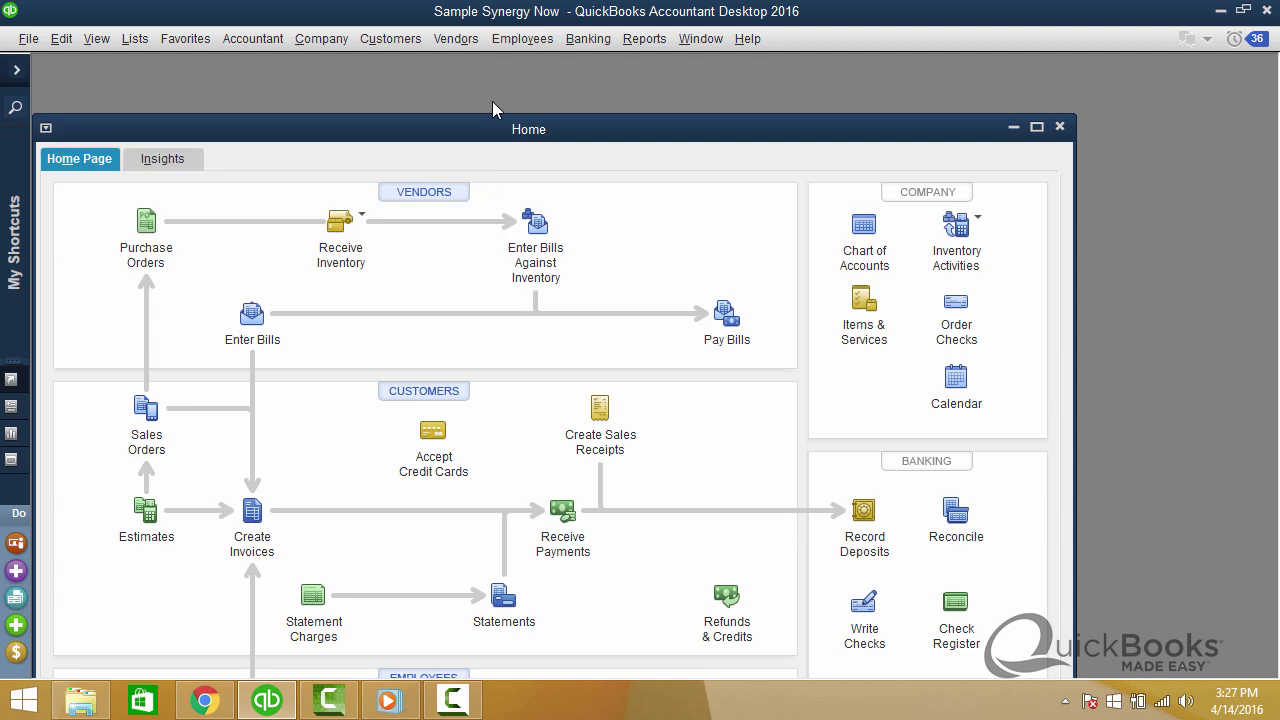
left_click(1036, 127)
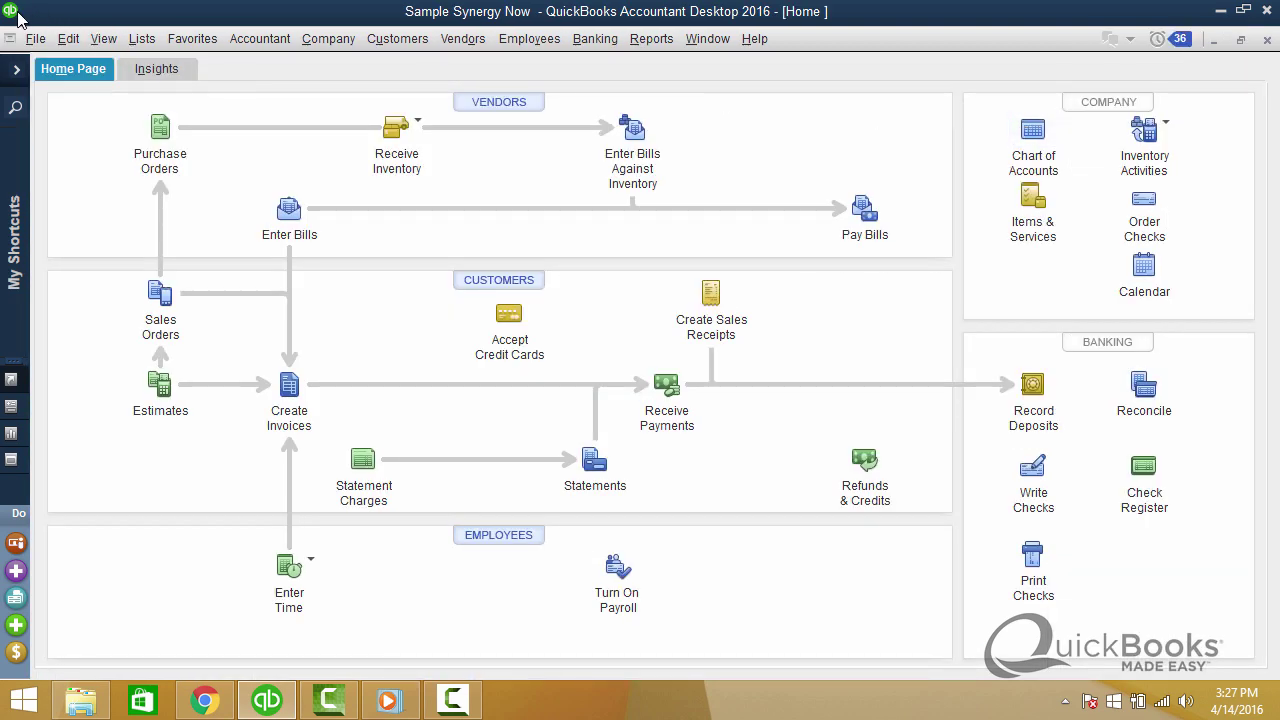